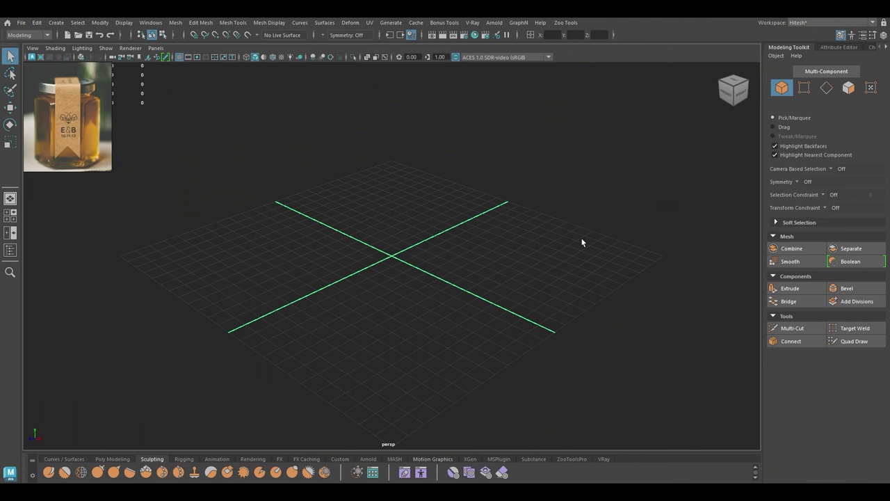
Create a polygon cylinder at the centre of the grid.
key(w)
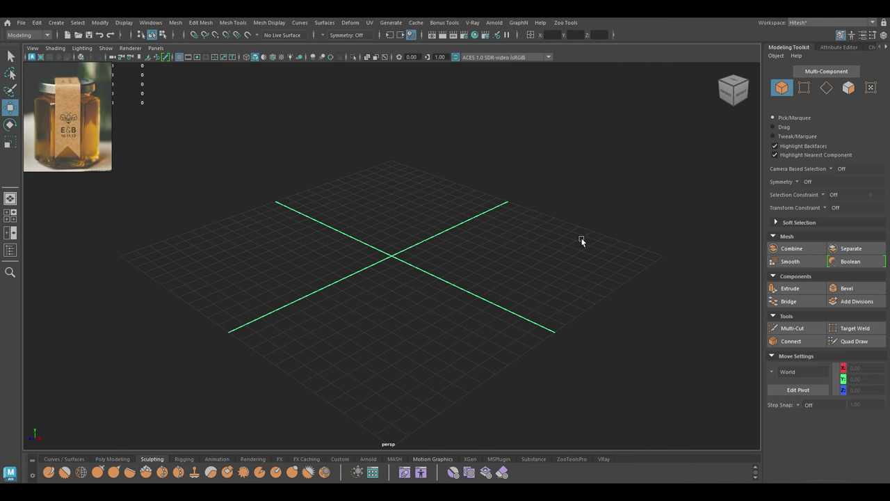
alt+drag(407, 205, 349, 212)
shift+right_drag(379, 208, 330, 206)
alt+drag(327, 218, 387, 230)
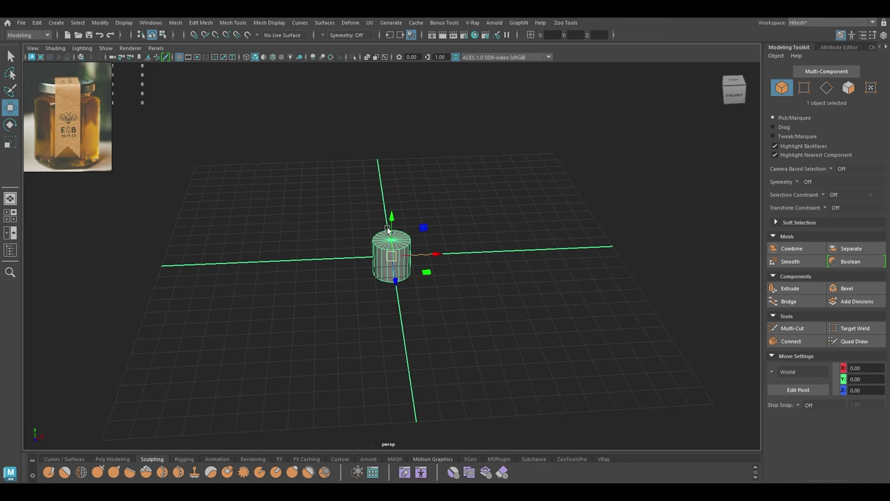
Set the cylinder's Subdivisions Axis to 8.
key(t)
alt+right_drag(379, 216, 402, 323)
alt+right_drag(398, 280, 466, 296)
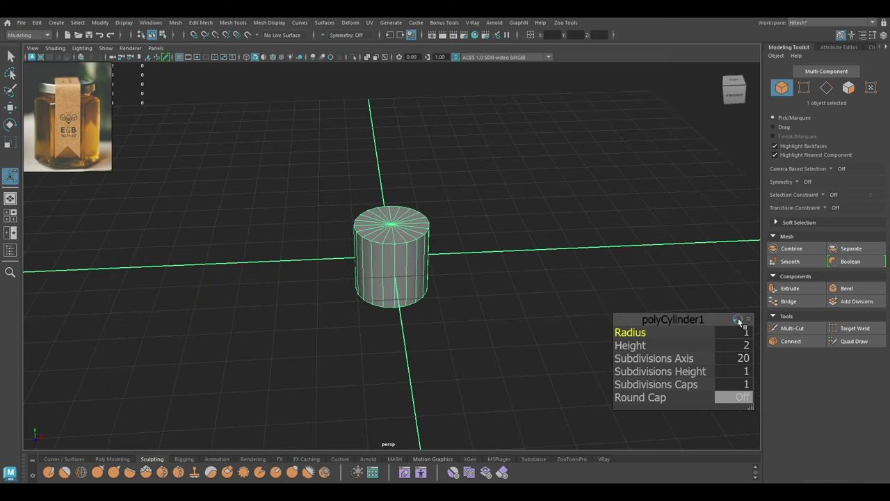
alt+drag(415, 284, 411, 295)
alt+right_drag(412, 295, 392, 284)
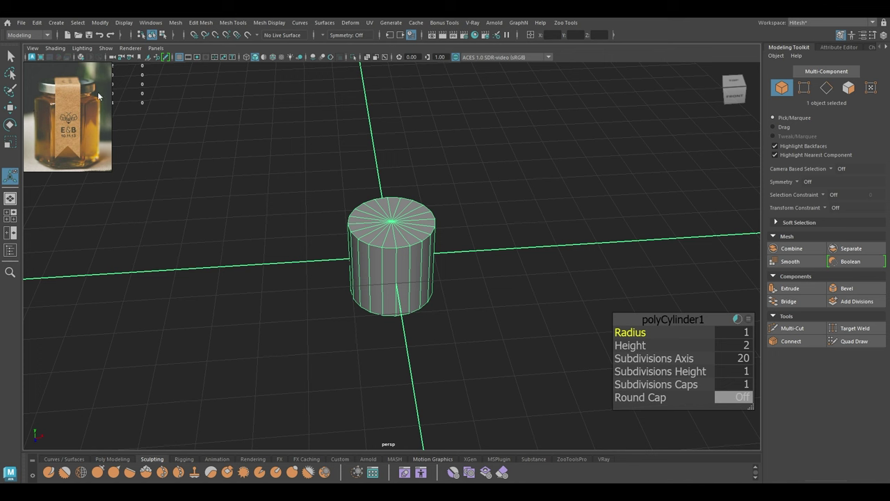
key(alt)
key(alt)
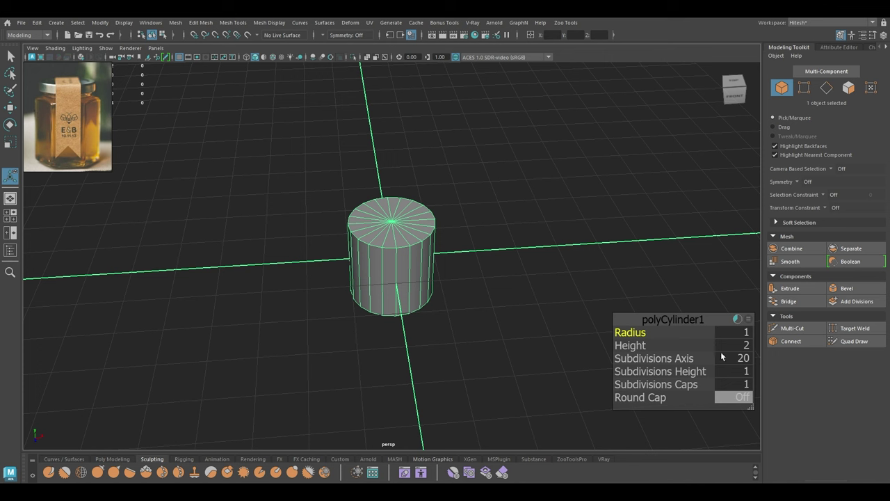
click(746, 356)
key(Return)
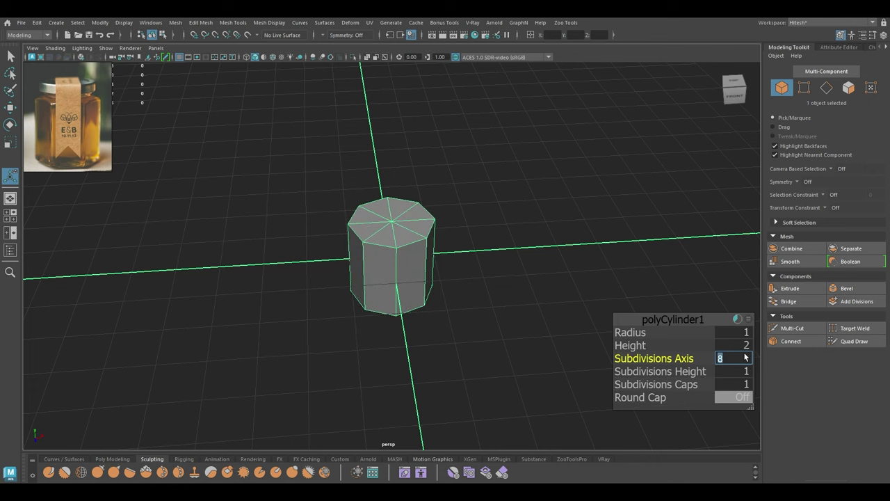
Set the cylinder's radius to 1.5 and its height to 2.7.
alt+drag(516, 313, 455, 287)
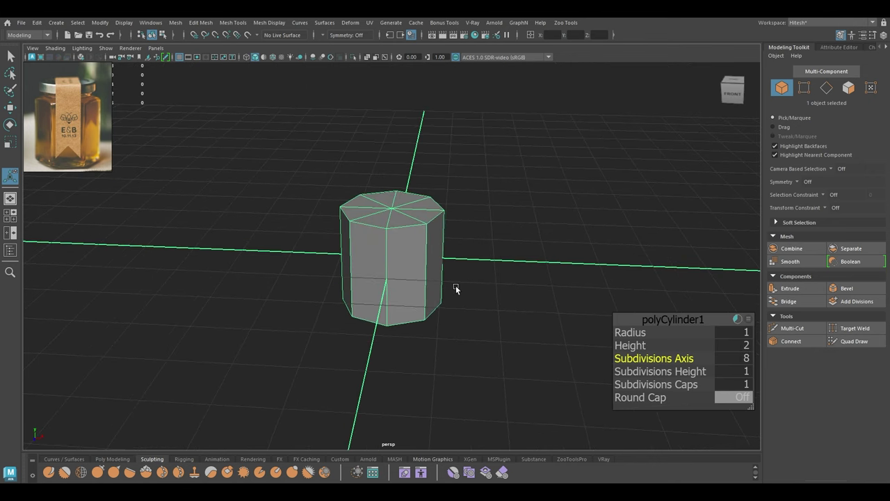
alt+drag(455, 285, 395, 267)
drag(623, 332, 651, 334)
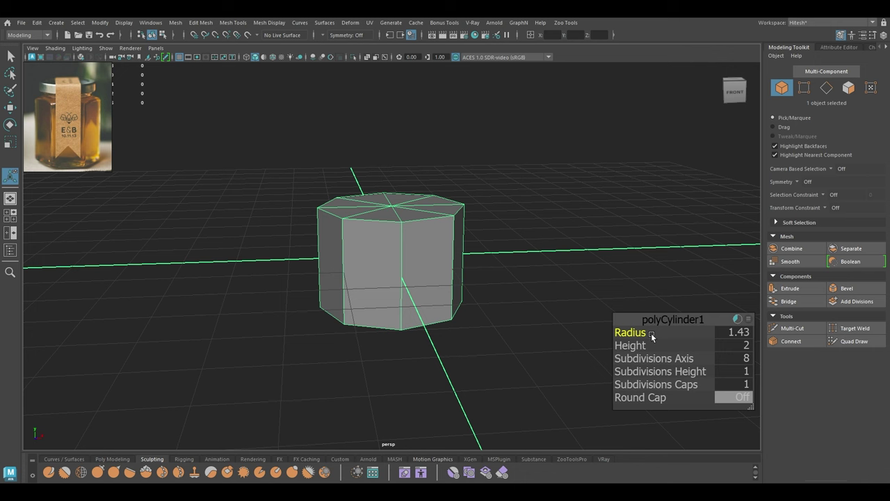
alt+drag(527, 336, 488, 303)
drag(630, 333, 637, 337)
key(alt)
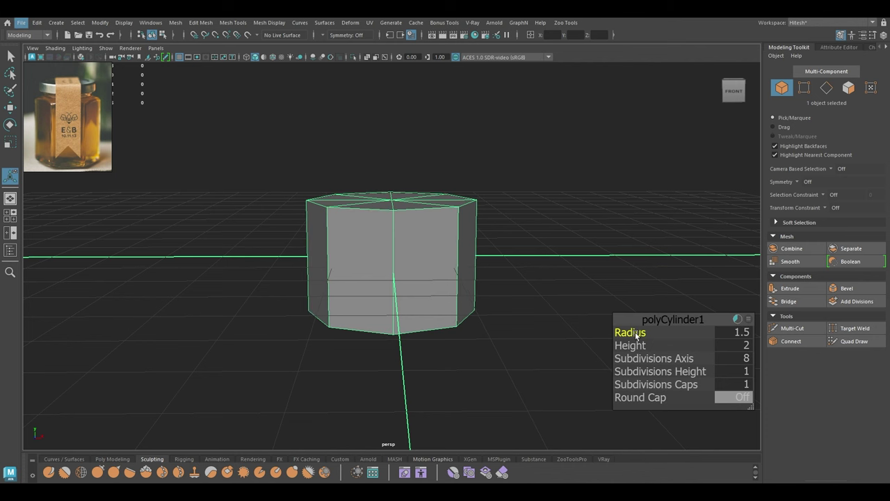
alt+drag(636, 336, 561, 329)
drag(629, 346, 433, 320)
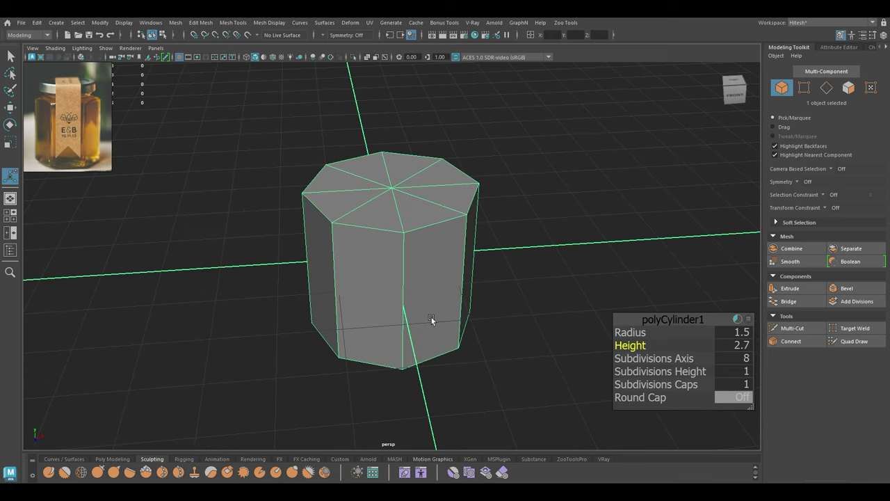
Delete the top and bottom cap faces of the octagonal cylinder, leaving both ends open.
key(w)
alt+drag(475, 208, 527, 127)
right_drag(526, 128, 522, 150)
double_click(421, 182)
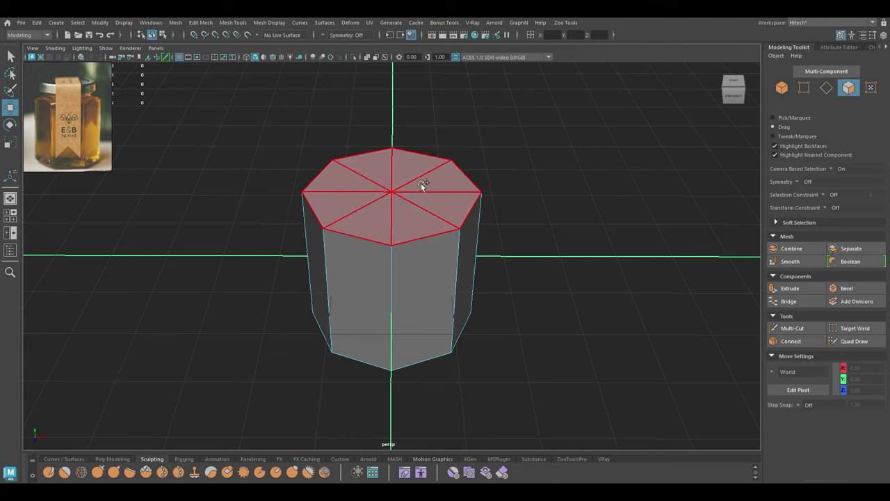
right_drag(568, 193, 557, 304)
alt+drag(557, 304, 408, 264)
key(Delete)
Select the top and bottom border edges and connect them with 3 segments, adding vertical edges to every side panel.
right_drag(408, 267, 399, 194)
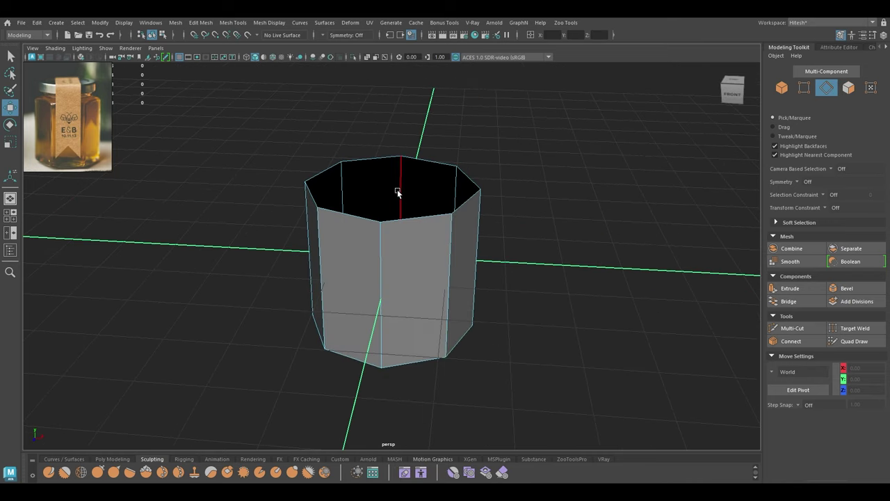
click(411, 231)
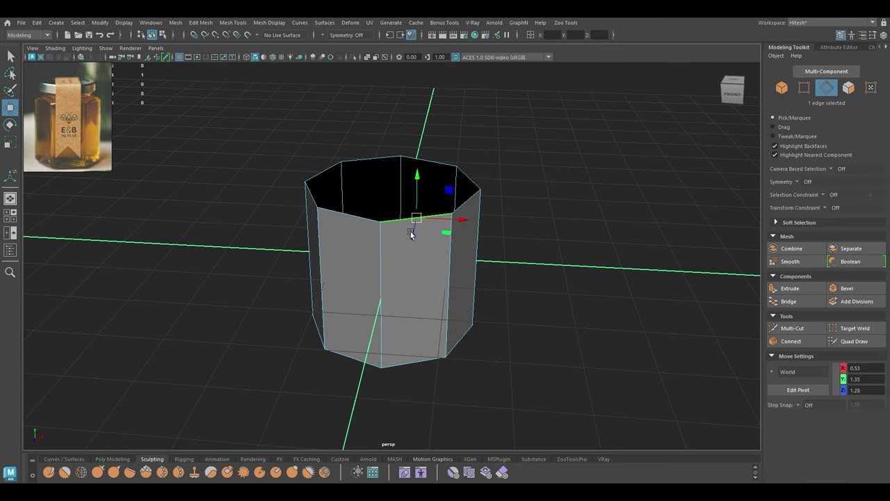
right_drag(412, 219, 414, 323)
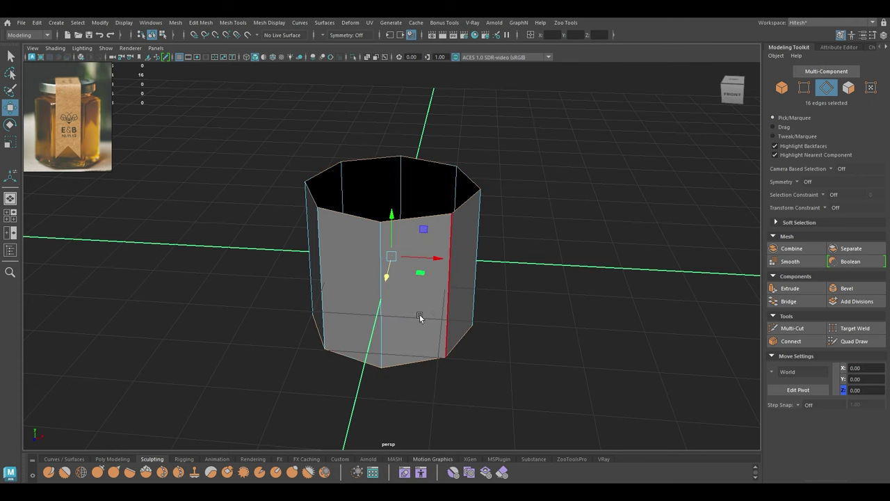
key(f)
alt+drag(505, 271, 513, 287)
alt+drag(379, 226, 351, 229)
shift+right_drag(352, 230, 344, 379)
click(813, 377)
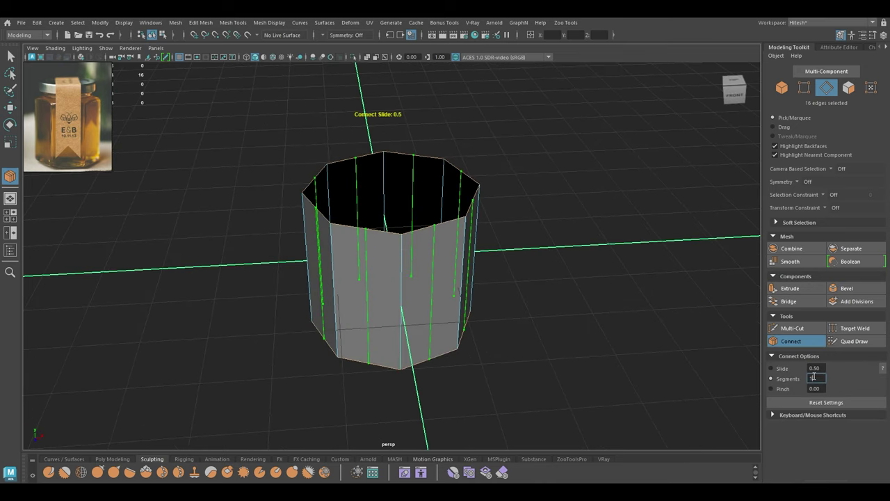
text(3)
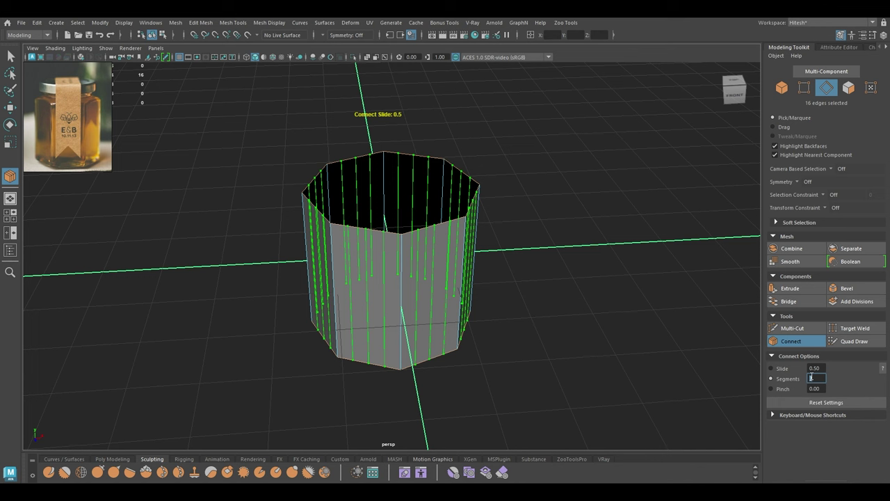
key(Return)
alt+drag(514, 289, 489, 216)
key(w)
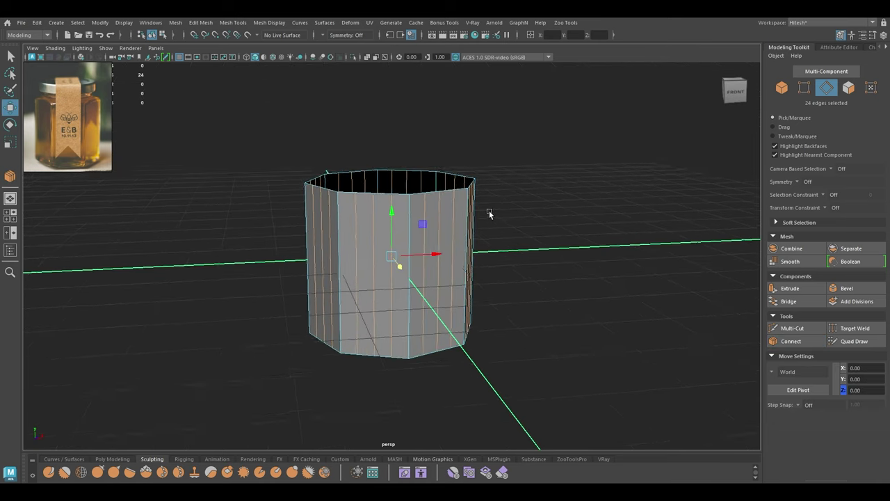
Select all vertices along the open top rim of the jar.
alt+right_drag(490, 217, 501, 209)
right_drag(543, 158, 543, 126)
click(403, 173)
right_drag(602, 142, 566, 142)
alt+drag(601, 146, 419, 199)
click(378, 210)
shift+click(425, 221)
shift+click(400, 221)
right_drag(403, 226, 398, 325)
alt+drag(442, 324, 316, 279)
key(space)
key(space)
drag(500, 269, 415, 206)
scroll(415, 206, up, 2)
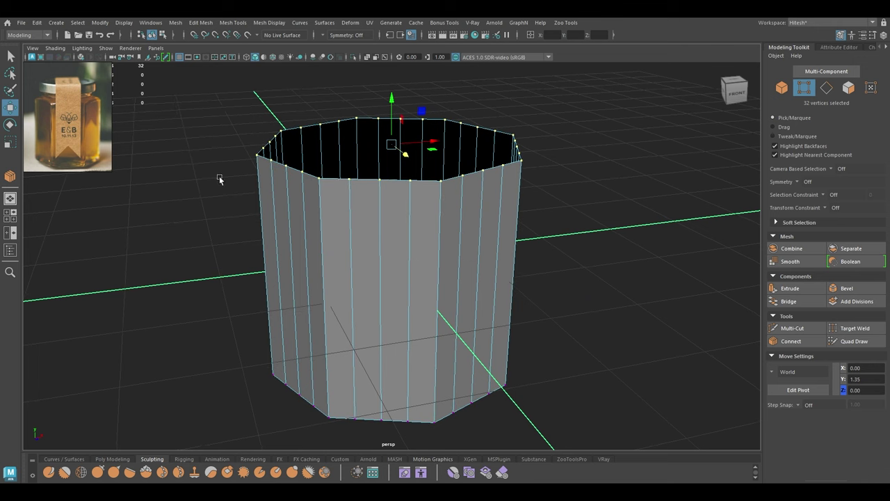
Remove the eight corner vertices from the top rim selection and raise the remaining ones to Y 1.44.
alt+right_drag(211, 181, 322, 179)
ctrl+click(289, 151)
alt+drag(313, 181, 223, 151)
ctrl+click(209, 126)
alt+drag(237, 208, 280, 221)
ctrl+click(255, 176)
ctrl+click(345, 155)
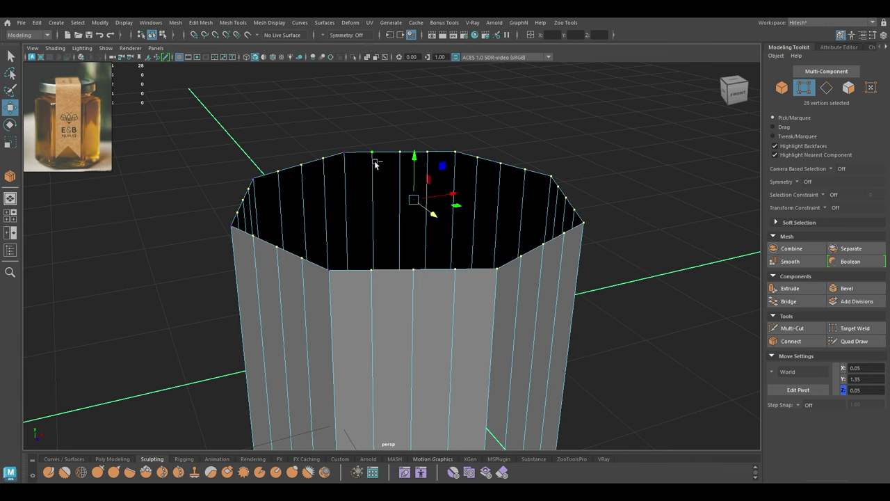
ctrl+click(457, 152)
alt+drag(465, 157, 500, 218)
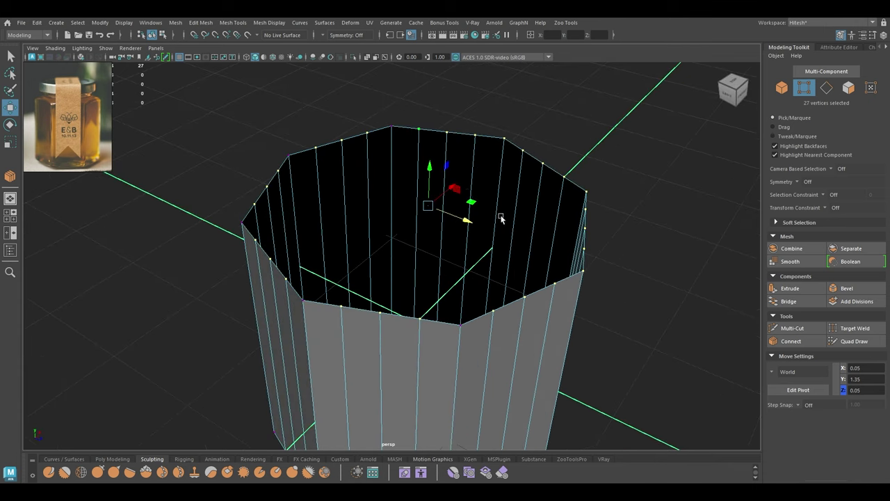
ctrl+click(505, 140)
alt+drag(504, 141, 544, 199)
ctrl+click(493, 122)
alt+drag(493, 123, 527, 180)
ctrl+click(527, 126)
alt+drag(526, 126, 498, 181)
scroll(469, 285, down, 2)
alt+drag(469, 286, 439, 236)
scroll(439, 236, up, 2)
drag(421, 150, 421, 136)
Select the middle top vertex of each of the eight side panels and raise them slightly to form rounded arches.
alt+drag(387, 228, 420, 239)
click(376, 203)
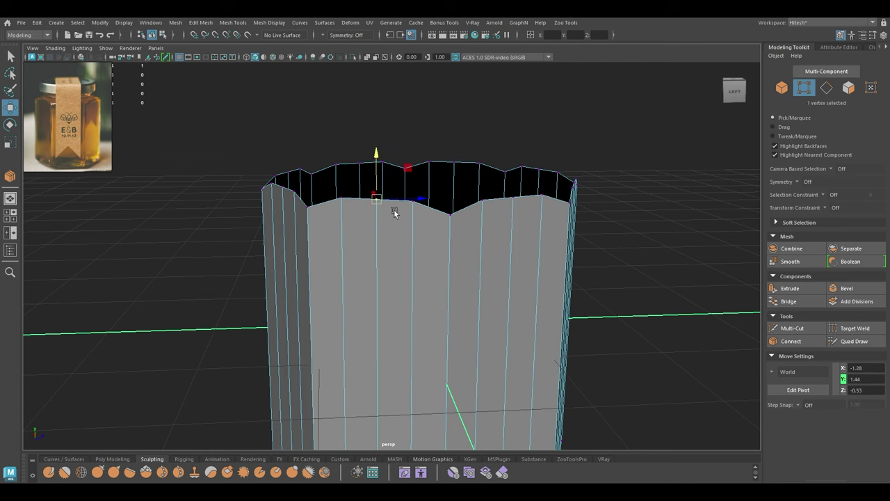
alt+drag(501, 219, 411, 207)
shift+click(376, 190)
alt+drag(462, 234, 359, 232)
shift+click(423, 248)
alt+drag(422, 252, 397, 263)
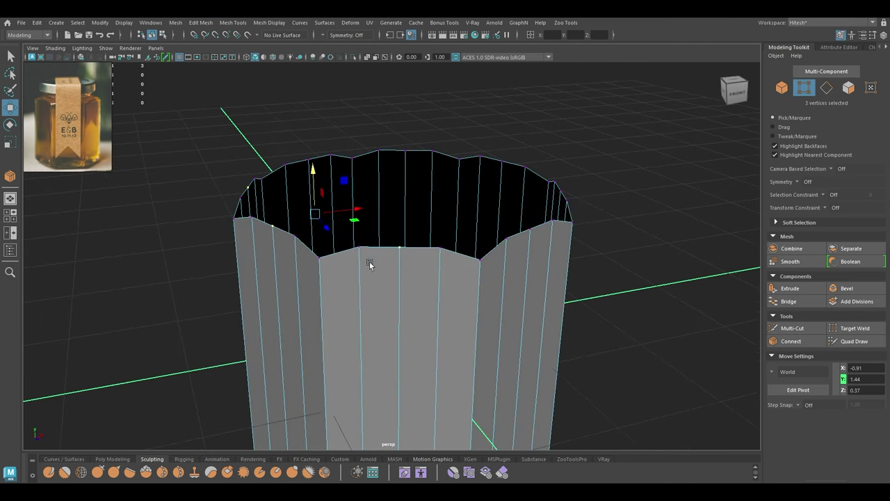
alt+drag(485, 273, 405, 276)
shift+click(445, 271)
shift+click(378, 257)
shift+click(417, 258)
alt+drag(475, 299, 443, 304)
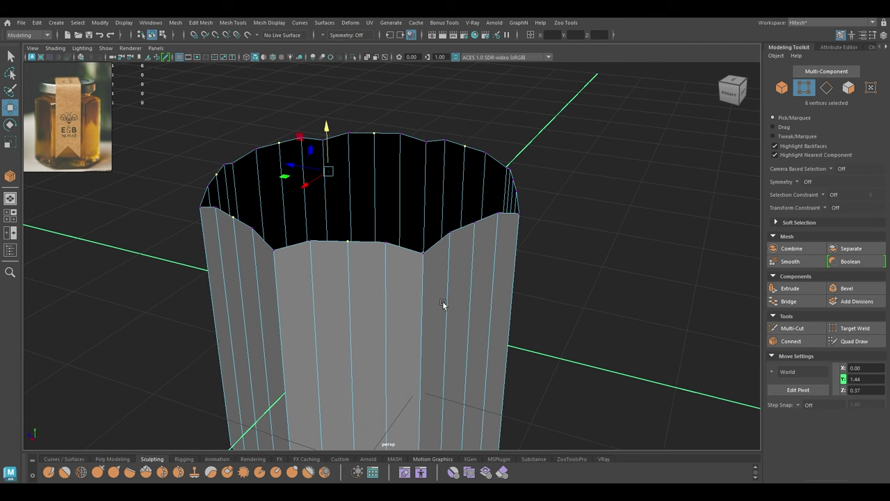
alt+drag(443, 304, 404, 292)
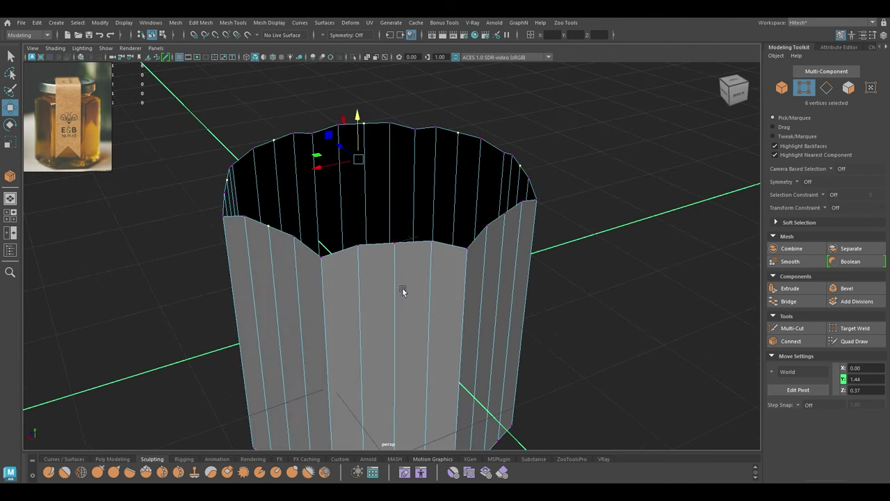
shift+click(397, 255)
alt+drag(397, 255, 439, 281)
alt+drag(441, 247, 422, 248)
shift+click(417, 235)
alt+drag(506, 279, 647, 257)
drag(359, 130, 359, 125)
alt+drag(333, 177, 368, 222)
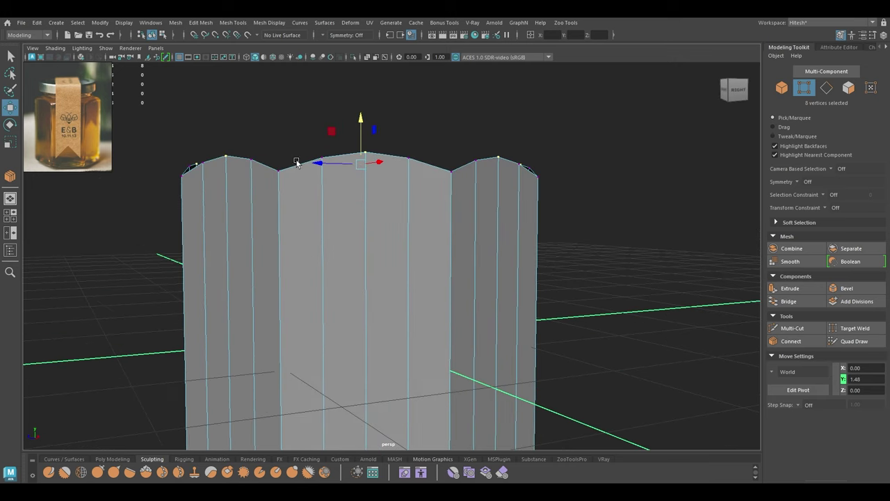
drag(361, 122, 361, 125)
Extrude the top rim edge loop upward, flatten it level and scale it inward to start the jar's shoulder.
alt+drag(411, 188, 369, 143)
right_click(369, 141)
right_drag(369, 141, 369, 114)
alt+drag(374, 142, 397, 222)
double_click(398, 267)
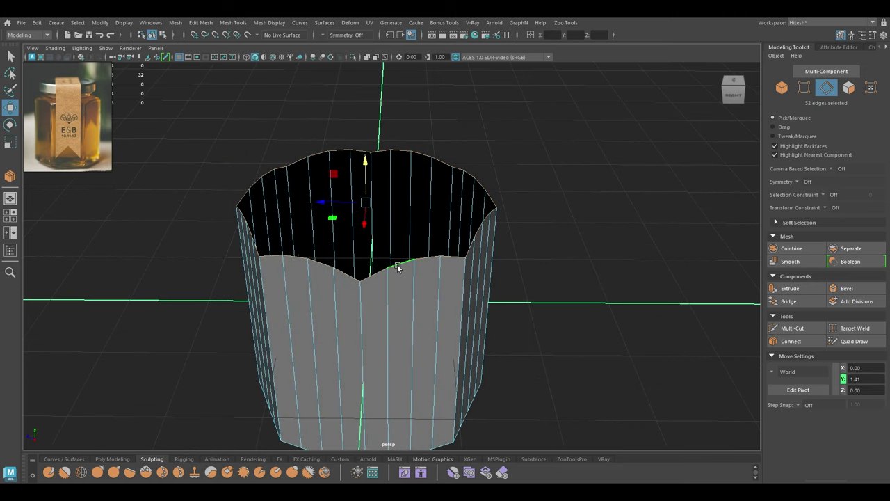
key(q)
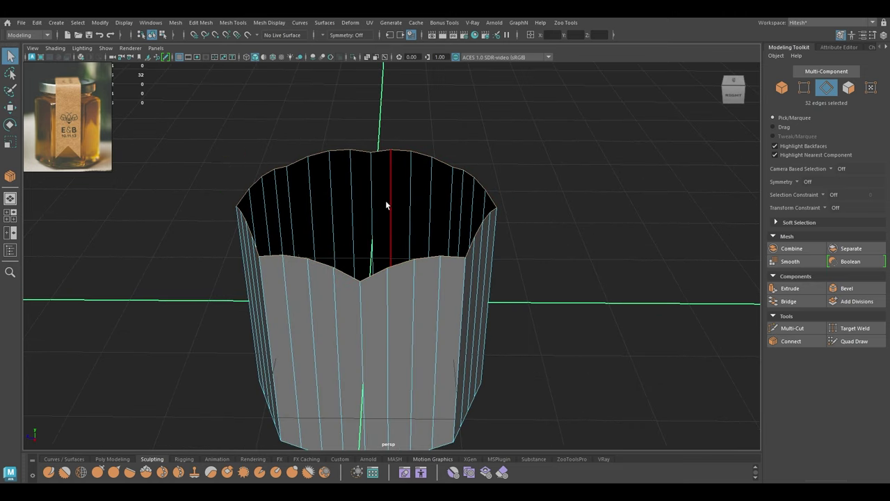
key(w)
shift+drag(366, 165, 364, 153)
key(r)
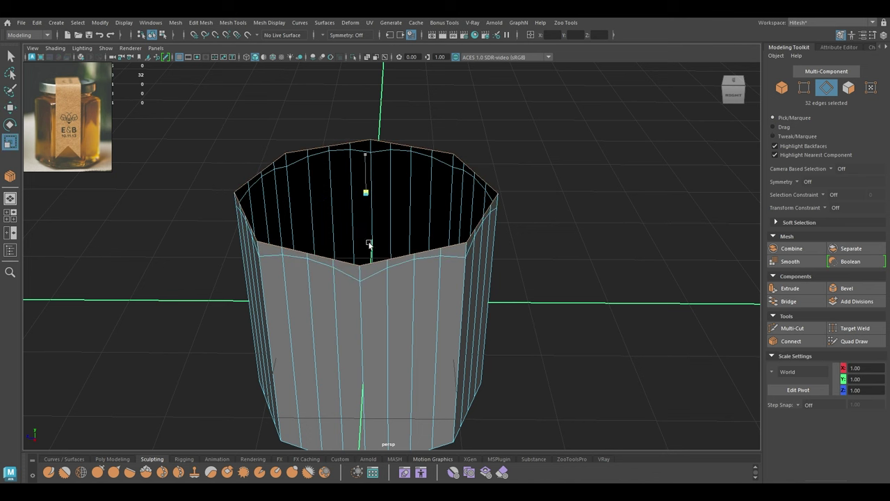
drag(366, 193, 353, 197)
key(w)
alt+drag(350, 236, 350, 201)
key(r)
key(w)
drag(369, 163, 369, 155)
alt+drag(377, 216, 402, 209)
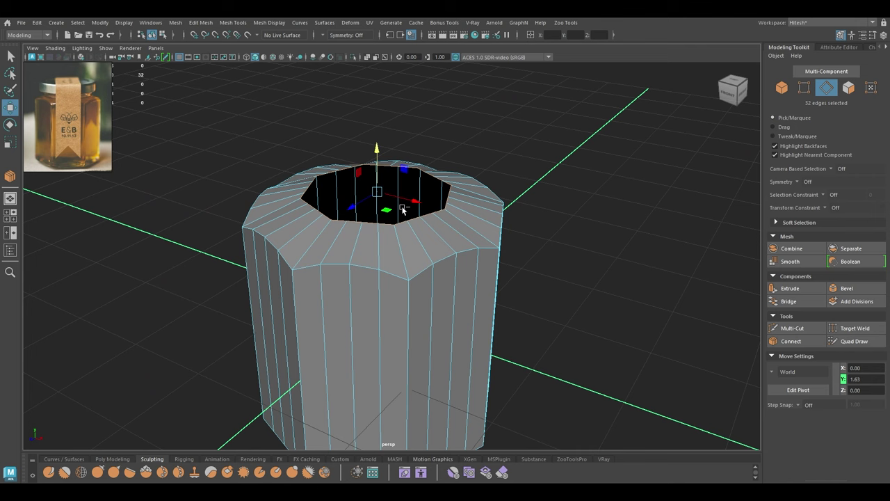
key(ctrl+z)
Extrude the bottom border edge loop inward to form a narrow flat band around the base opening.
alt+drag(391, 273, 340, 313)
alt+drag(351, 296, 366, 233)
double_click(347, 223)
key(r)
shift+drag(356, 365, 327, 373)
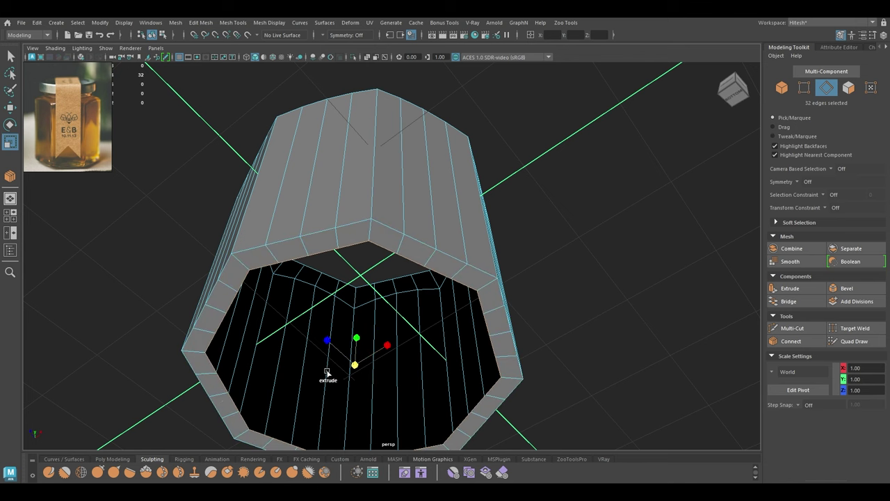
Bevel the arched edge loop below the top shoulder with Chamfer off and a fraction of 0.15.
alt+drag(395, 173, 390, 249)
right_click(375, 197)
right_drag(376, 197, 367, 159)
double_click(359, 196)
mouse_move(362, 204)
alt+mouse_down()
mouse_move(338, 222)
mouse_move(307, 210)
mouse_move(351, 210)
alt+mouse_up()
key(ctrl+b)
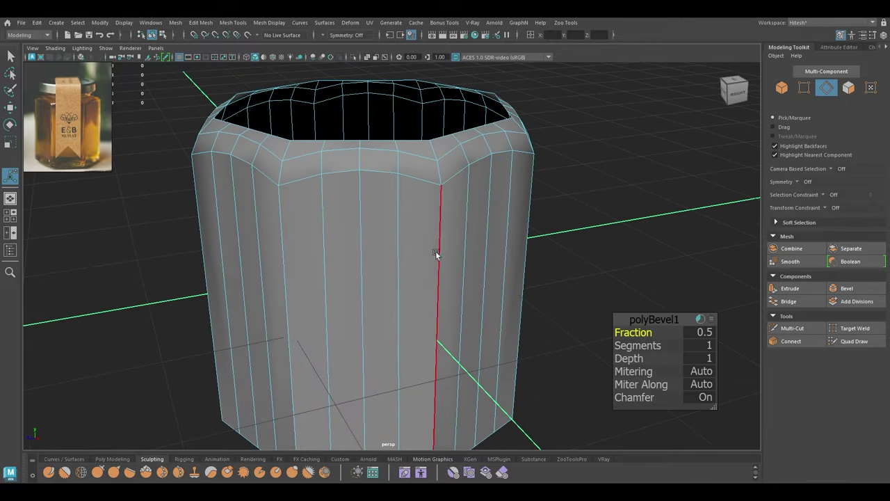
click(634, 398)
drag(628, 332, 615, 334)
alt+drag(389, 290, 431, 296)
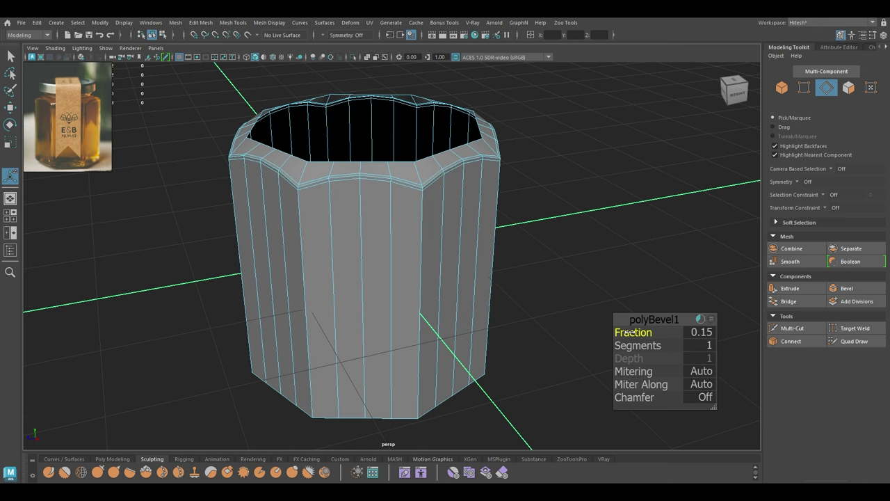
Bevel the outer bottom edge loop of the jar with Chamfer off and a fraction of 0.25.
key(w)
alt+drag(357, 298, 330, 320)
double_click(330, 332)
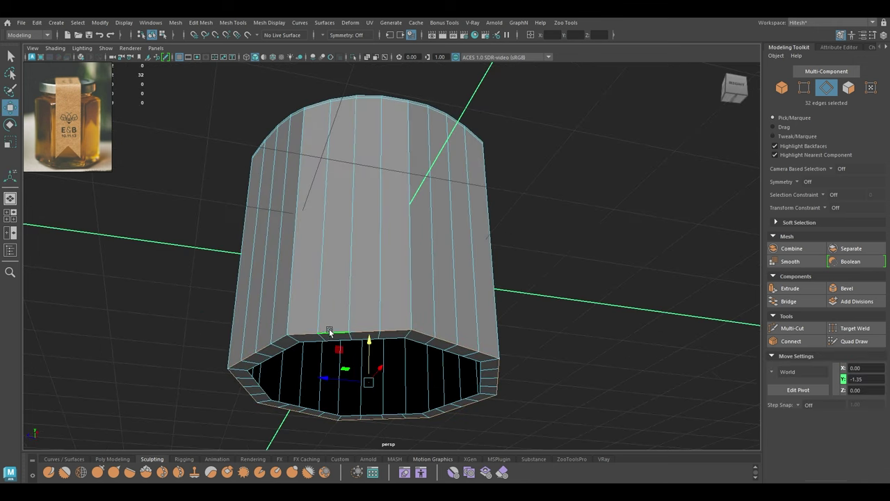
key(ctrl+b)
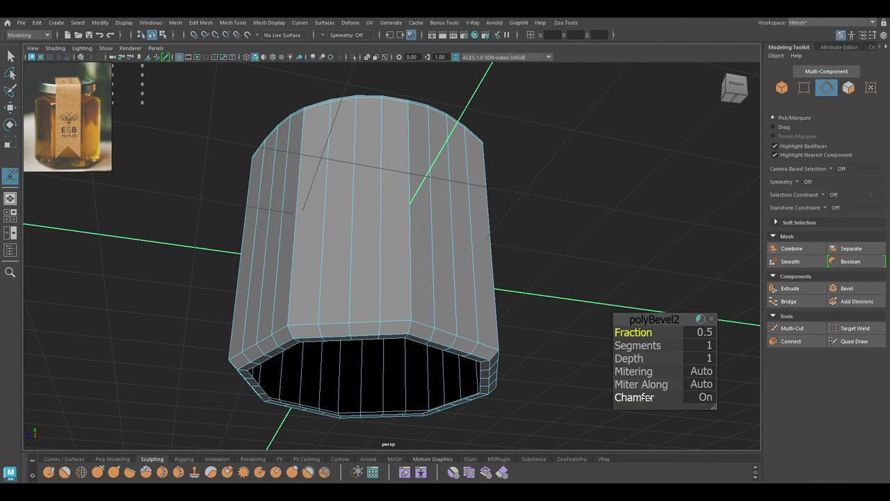
click(645, 397)
drag(636, 332, 624, 335)
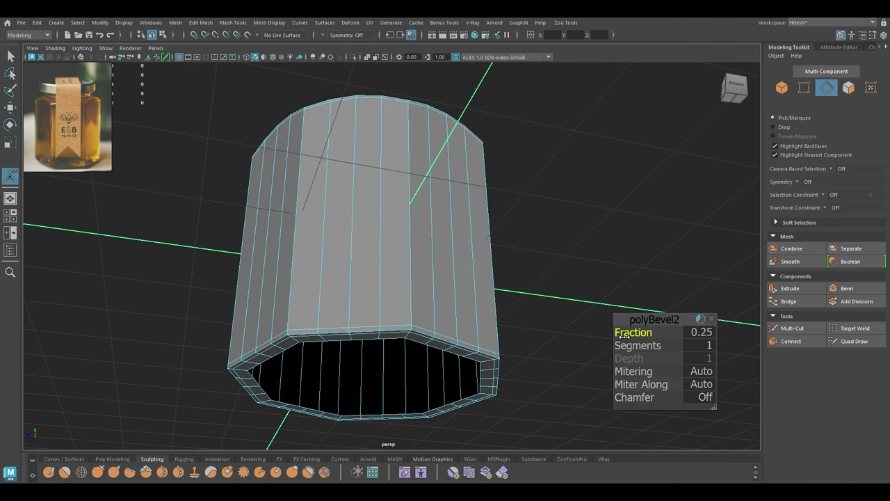
Bevel the eight vertical corner edge loops around the jar body with Chamfer off and a fraction of 0.15.
alt+drag(418, 321, 436, 342)
key(w)
alt+drag(334, 169, 359, 264)
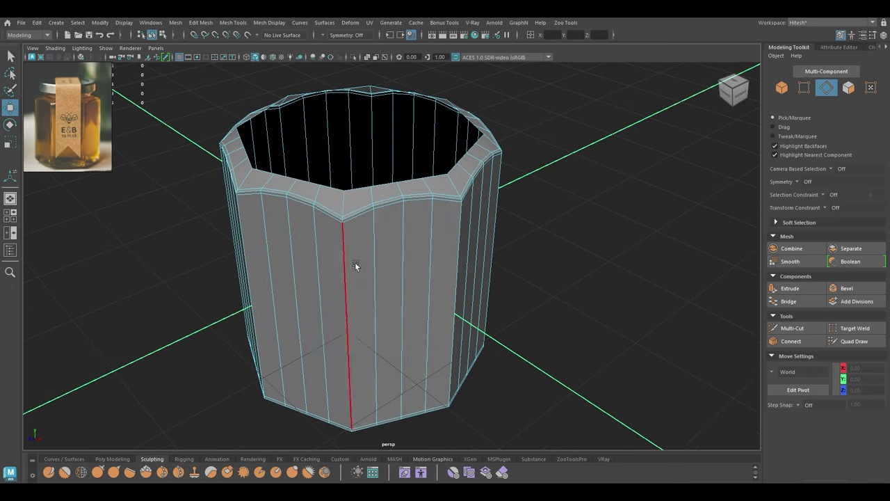
double_click(349, 266)
alt+drag(585, 179, 542, 179)
shift+double_click(392, 249)
alt+drag(447, 244, 402, 235)
shift+double_click(426, 251)
alt+drag(511, 244, 390, 254)
shift+double_click(384, 256)
shift+double_click(475, 261)
alt+drag(565, 249, 373, 248)
shift+double_click(487, 237)
shift+double_click(395, 314)
shift+double_click(426, 273)
alt+drag(427, 274, 515, 278)
key(ctrl+b)
click(638, 399)
drag(634, 332, 617, 333)
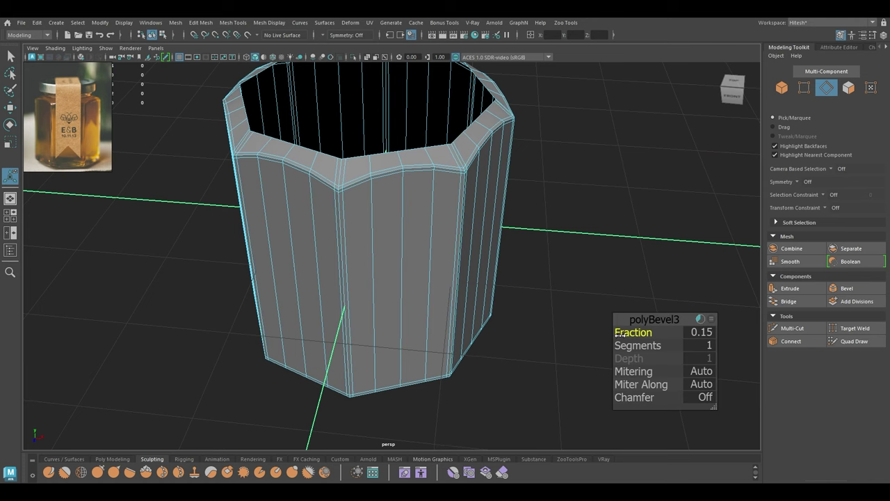
Preview the jar smoothed and examine the shading along the beveled corners and the arched shoulder edge.
alt+drag(470, 280, 489, 279)
scroll(436, 339, up, 3)
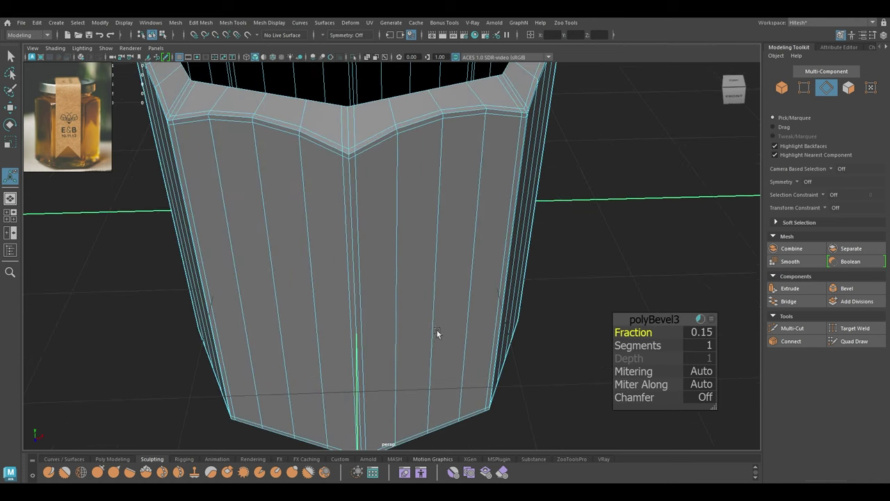
key(w)
alt+middle_drag(416, 322, 419, 383)
alt+right_drag(418, 383, 377, 257)
alt+drag(376, 257, 363, 226)
scroll(370, 216, up, 3)
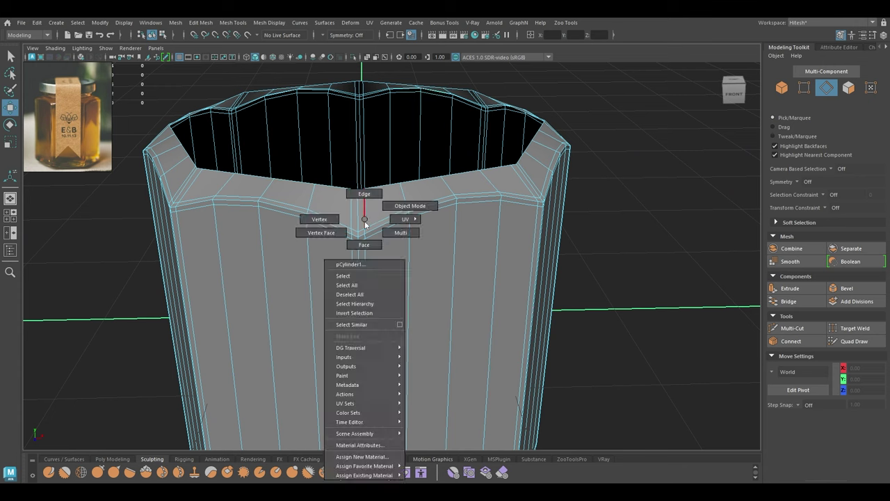
right_drag(364, 221, 433, 167)
alt+drag(263, 212, 309, 255)
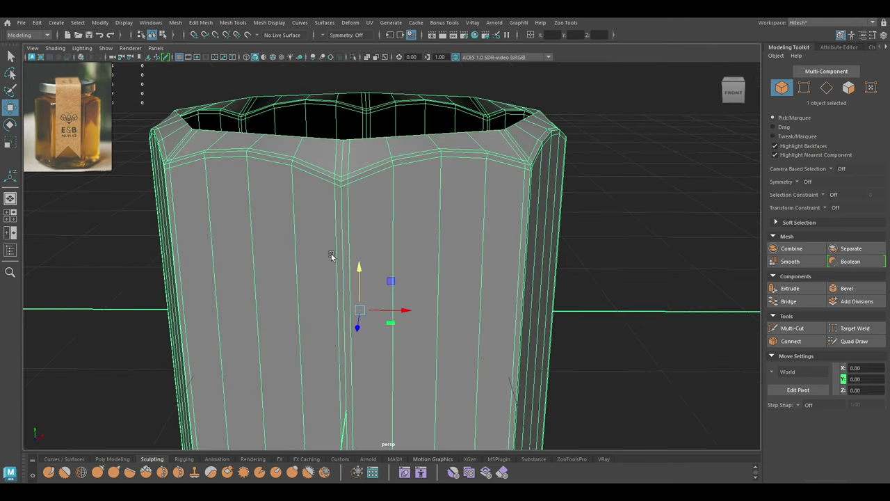
key(3)
click(581, 221)
alt+drag(581, 217, 585, 226)
scroll(396, 216, down, 2)
alt+drag(396, 217, 272, 206)
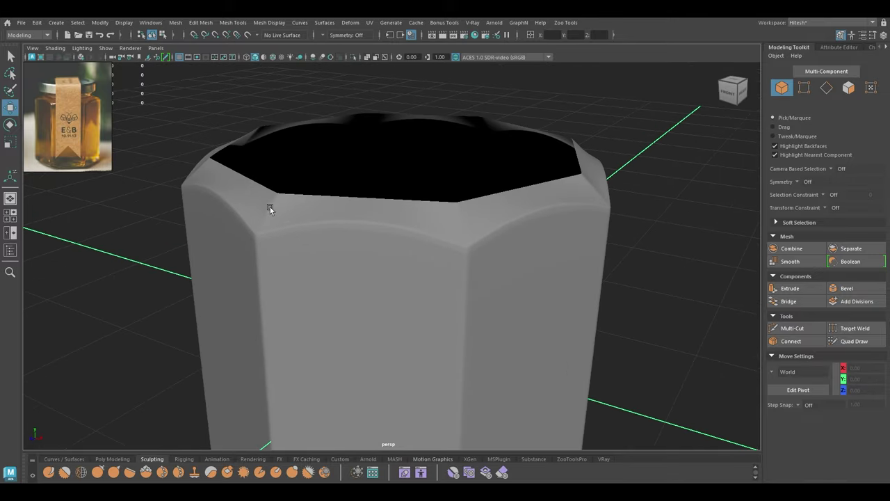
click(338, 244)
alt+drag(338, 244, 402, 234)
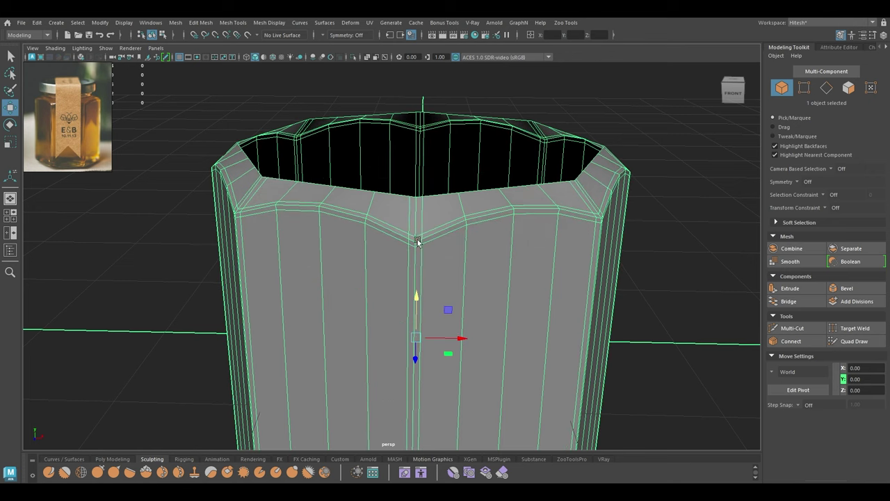
Target-weld the extra vertices at the front corner of the top opening into a single corner vertex.
scroll(417, 244, up, 5)
right_drag(401, 199, 364, 217)
click(370, 232)
shift+right_click(365, 193)
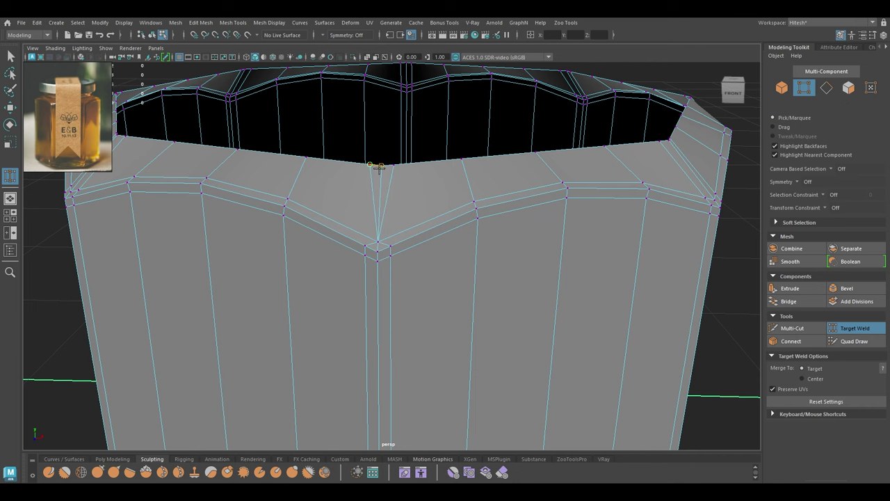
scroll(380, 173, down, 10)
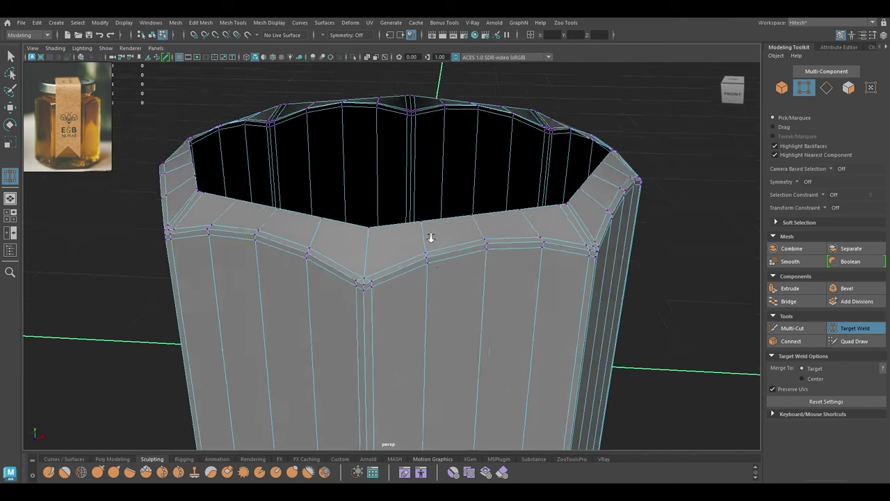
Target-weld the extra vertices at the same corner of the base opening into a single corner vertex.
key(w)
alt+drag(469, 240, 467, 208)
alt+drag(458, 252, 405, 155)
alt+right_drag(406, 155, 425, 279)
alt+drag(426, 280, 408, 213)
shift+right_drag(407, 209, 384, 198)
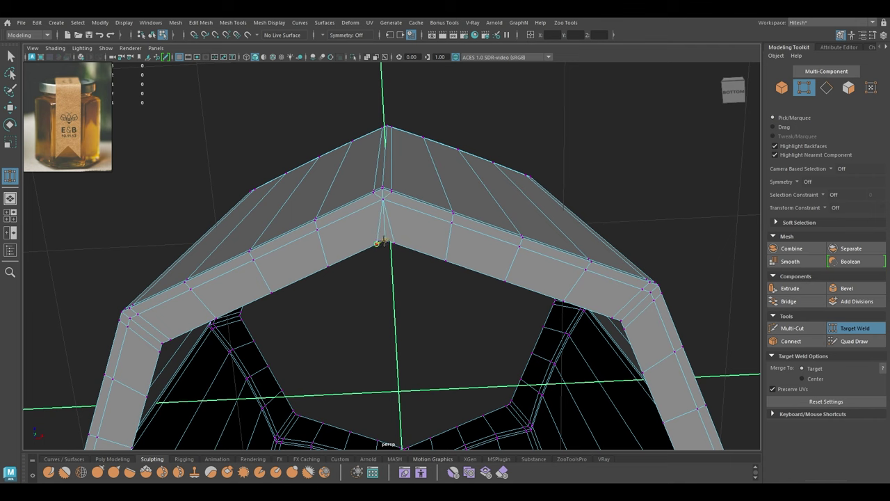
alt+right_drag(383, 231, 392, 256)
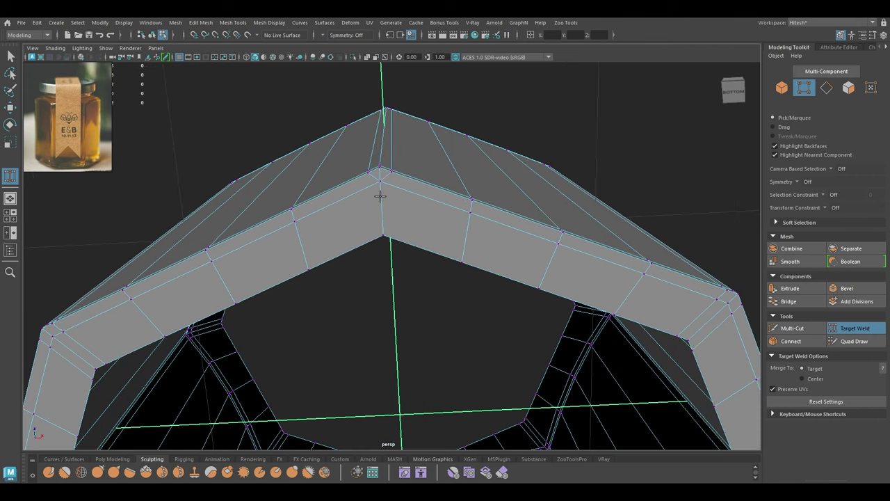
Delete the short middle edge inside the beveled front corner at the base and at the top shoulder.
key(w)
alt+right_drag(383, 194, 423, 257)
alt+drag(423, 257, 391, 201)
right_click(435, 210)
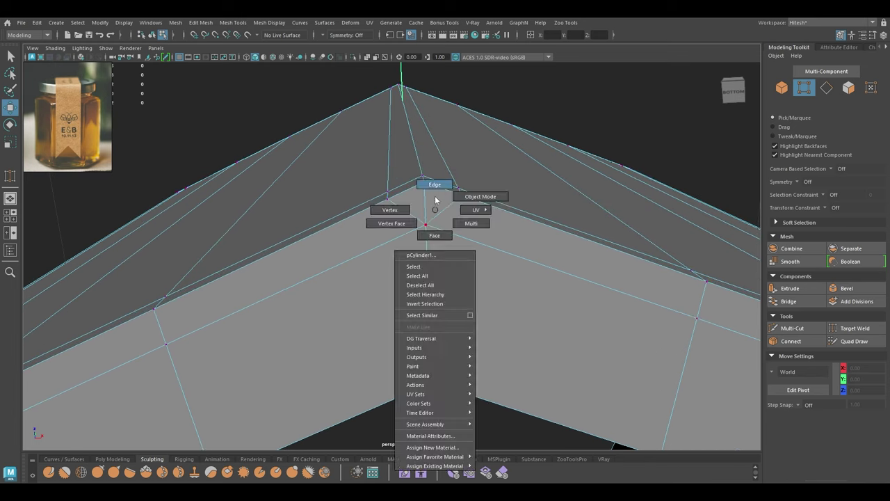
click(434, 184)
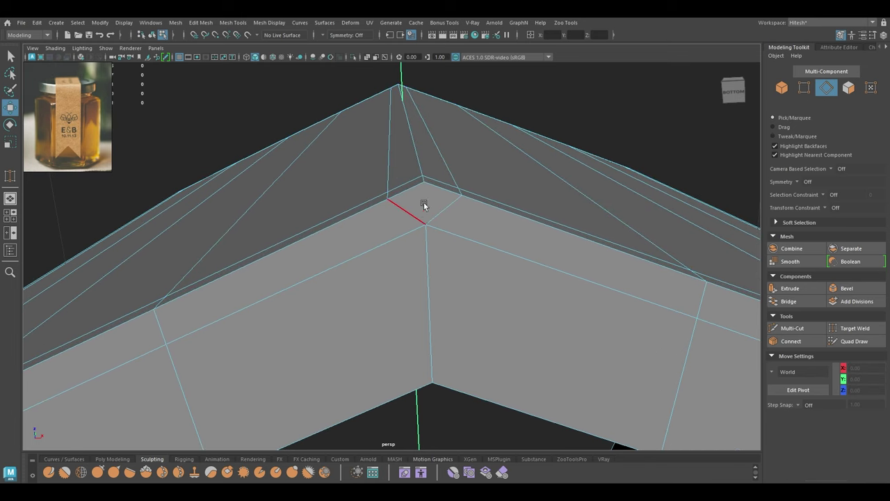
alt+drag(467, 328, 435, 316)
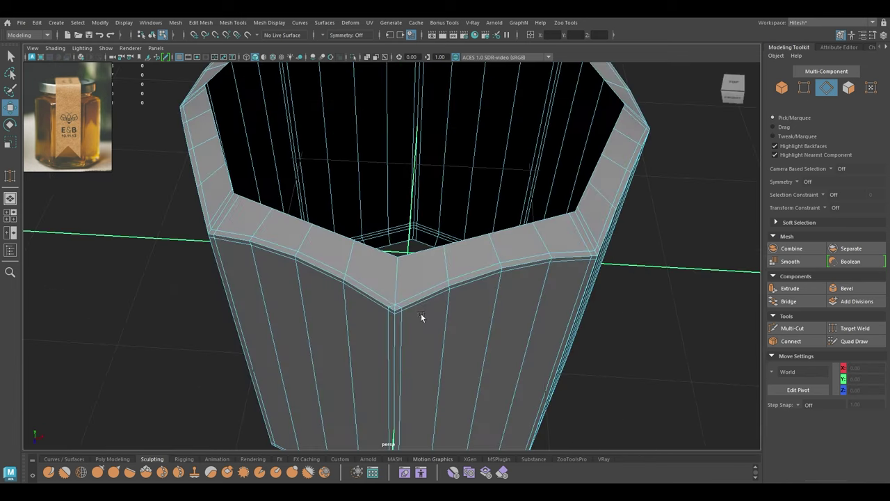
alt+right_drag(395, 300, 417, 398)
click(400, 367)
shift+right_drag(436, 292, 400, 304)
Preview the jar smoothed and examine the cleaned-up front corner at the base and at the shoulder.
alt+drag(409, 338, 435, 273)
alt+right_drag(435, 273, 421, 210)
alt+drag(423, 267, 414, 181)
right_drag(415, 181, 474, 153)
key(3)
click(578, 203)
alt+drag(588, 306, 592, 251)
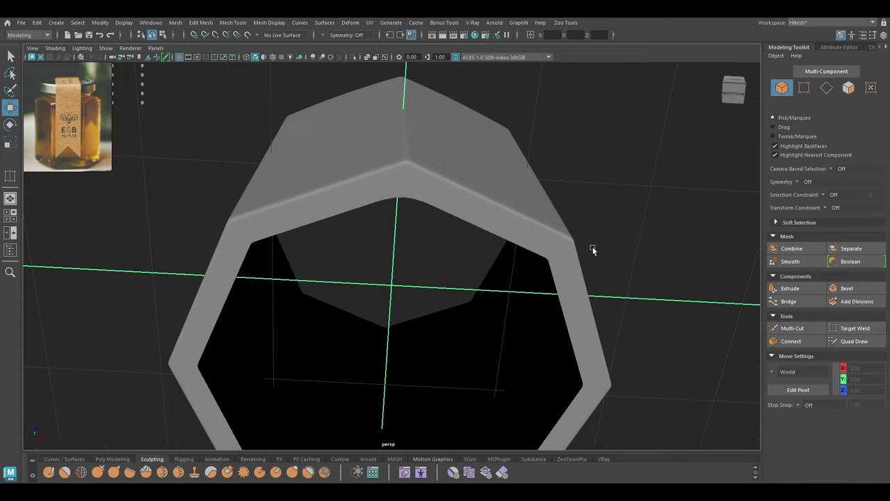
alt+right_drag(404, 182, 412, 248)
alt+drag(430, 142, 388, 160)
scroll(361, 222, down, 2)
click(389, 165)
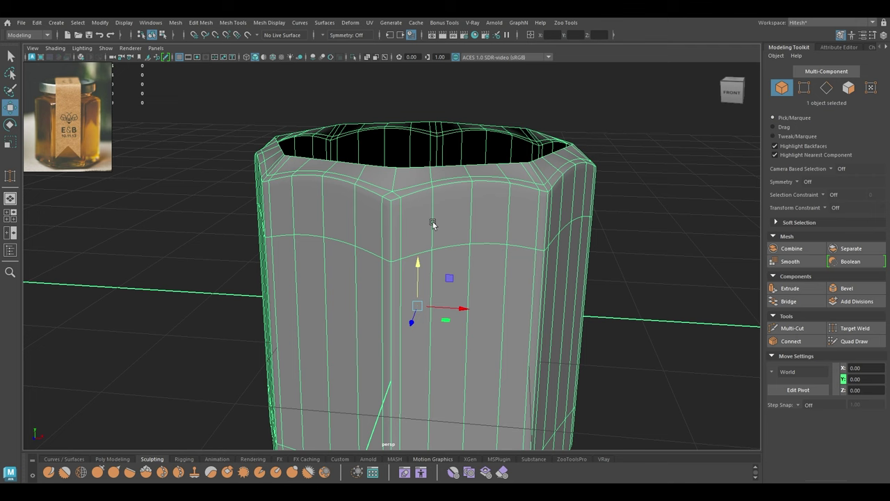
key(1)
Keep only the faces around the cleaned front corner by selecting them, inverting the selection and deleting the rest.
alt+right_drag(590, 271, 559, 108)
alt+drag(558, 108, 515, 145)
key(space)
alt+right_drag(463, 155, 425, 480)
alt+middle_drag(410, 369, 413, 299)
scroll(413, 297, up, 2)
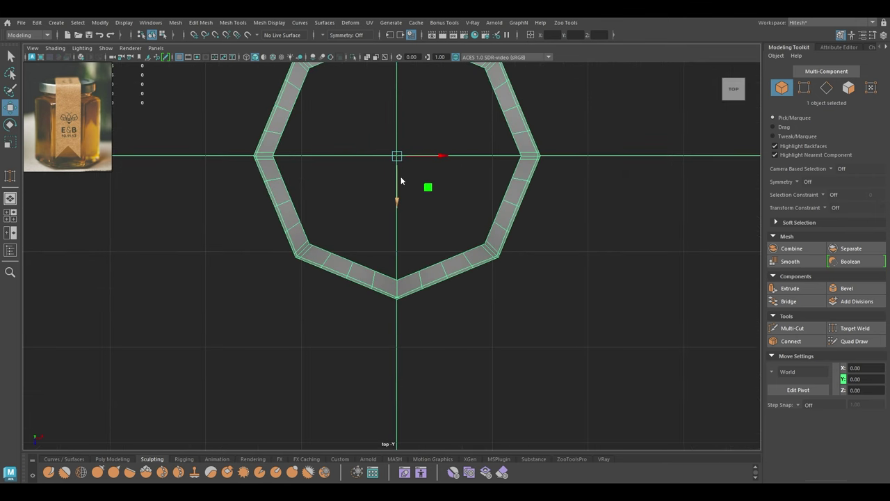
right_drag(400, 181, 394, 206)
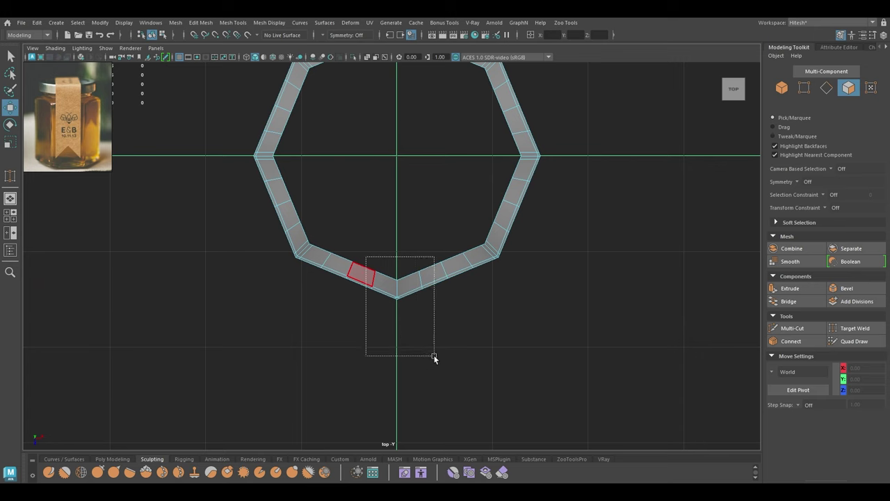
drag(433, 353, 433, 353)
key(space)
mouse_move(439, 311)
mouse_down()
mouse_move(443, 200)
mouse_move(438, 299)
mouse_up()
right_click(634, 152)
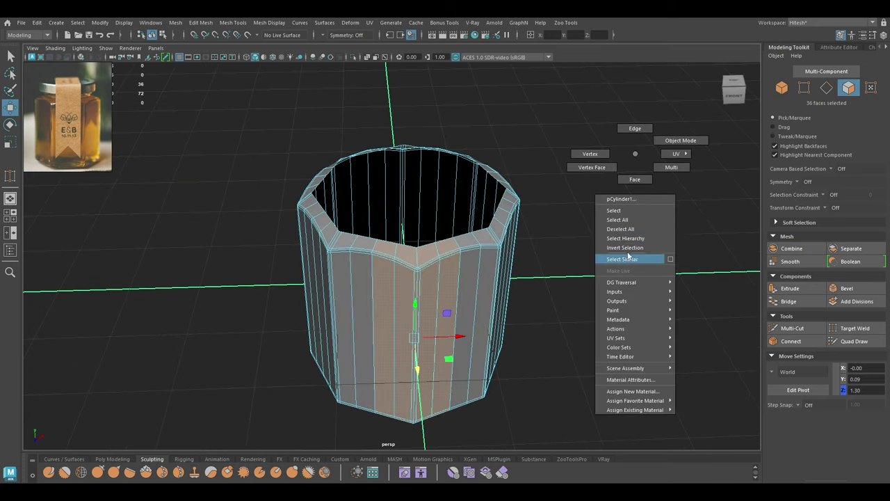
click(625, 247)
key(Delete)
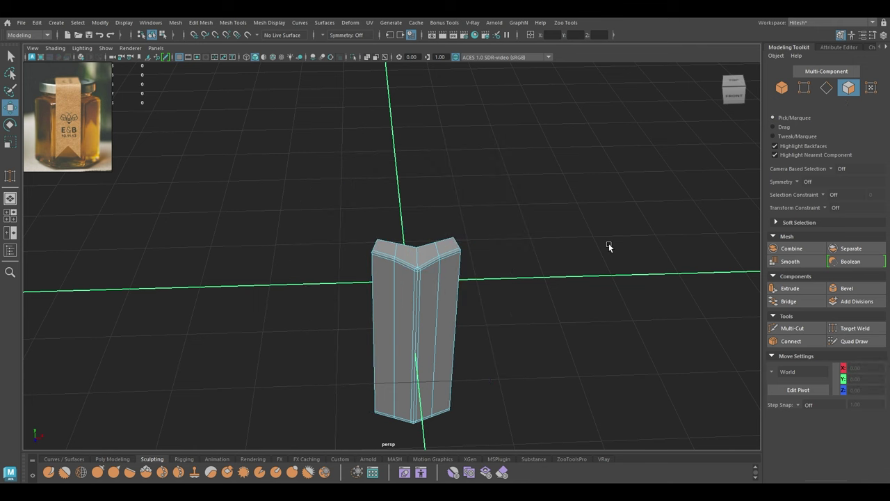
Duplicate the corner piece rotated about the jar's center, repeating until eight pieces close the octagon.
key(F8)
key(space)
drag(588, 205, 521, 207)
scroll(436, 204, up, 2)
key(e)
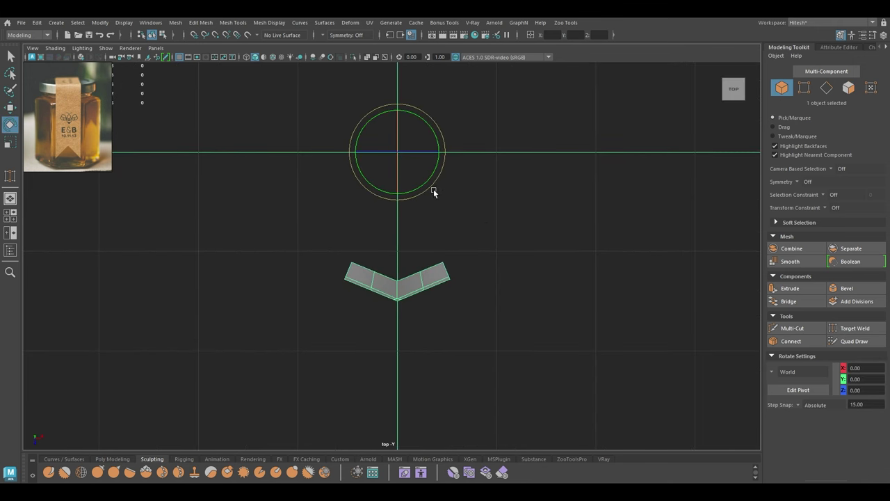
drag(432, 191, 406, 196)
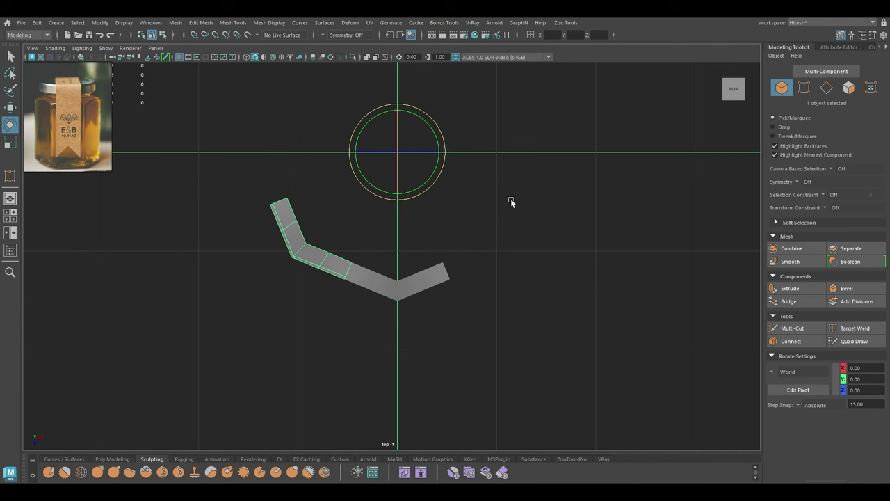
key(g)
key(g)
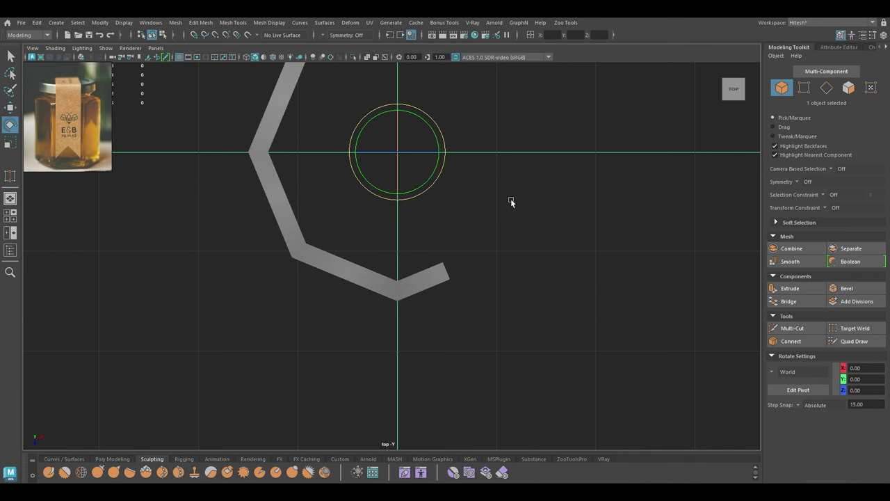
key(g)
key(g)
key(g)
key(w)
scroll(510, 202, down, 5)
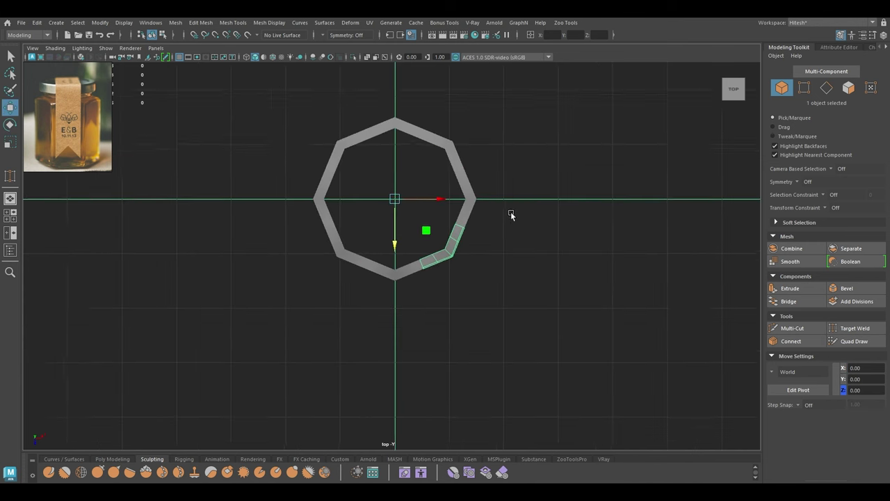
Select all eight corner pieces and combine them into one mesh.
alt+middle_drag(511, 213, 507, 236)
drag(587, 112, 160, 441)
key(space)
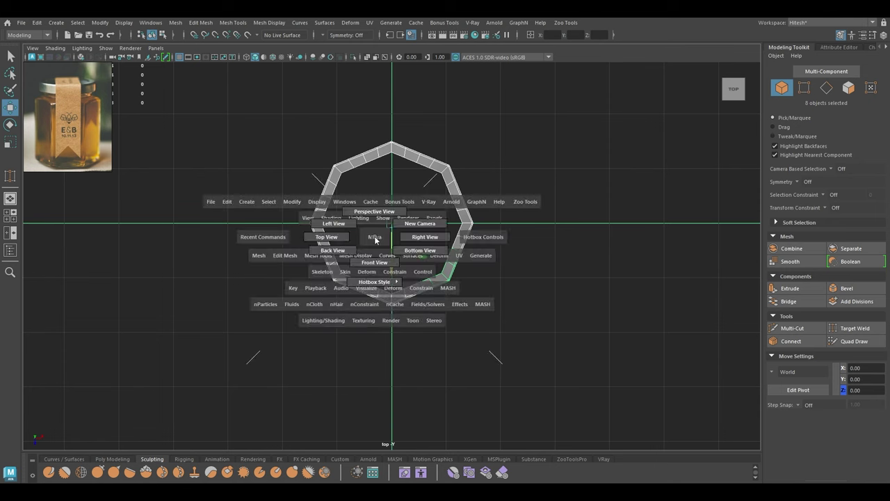
drag(374, 237, 378, 163)
shift+right_drag(587, 171, 558, 367)
Merge all overlapping vertices of the combined jar and check the smoothed surface.
right_drag(586, 209, 547, 208)
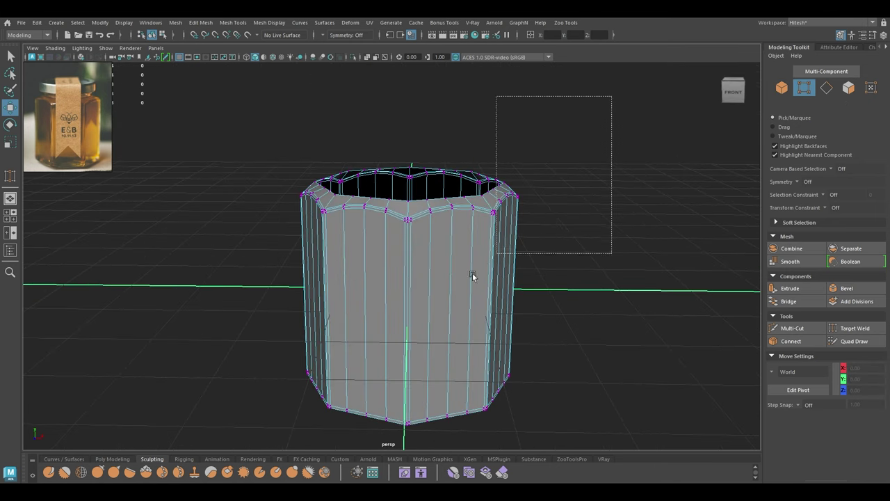
drag(552, 188, 137, 450)
shift+right_drag(405, 278, 486, 402)
alt+middle_drag(487, 296, 454, 338)
mouse_move(628, 332)
mouse_down()
mouse_move(647, 332)
mouse_move(628, 333)
mouse_up()
key(w)
right_drag(350, 209, 399, 200)
click(686, 296)
alt+drag(612, 344, 596, 327)
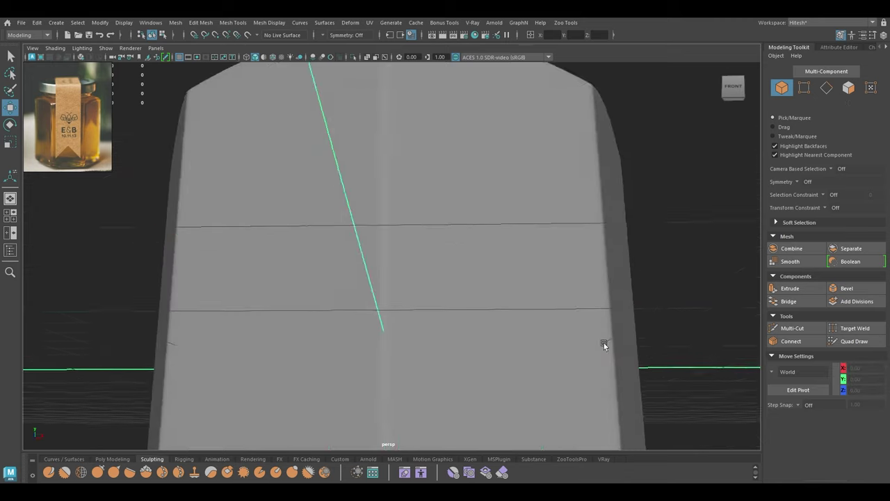
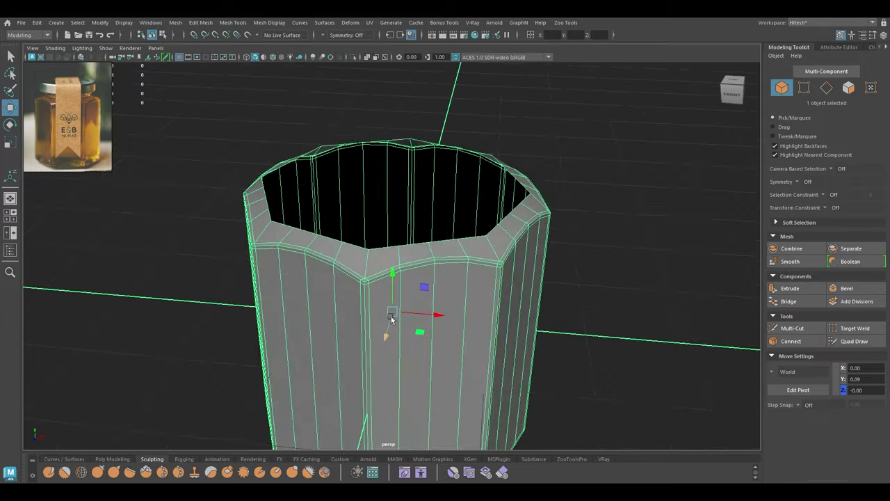
Circularize the inner edge loop of the top opening with its default settings.
right_drag(357, 222, 367, 224)
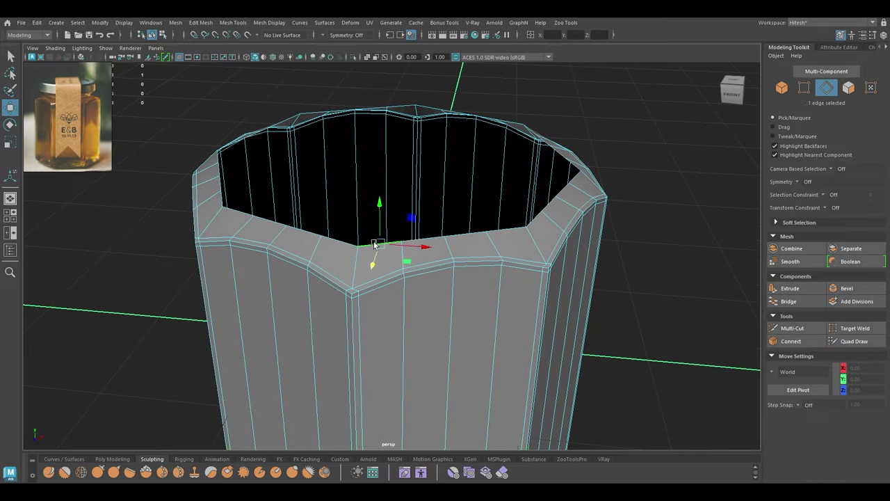
double_click(374, 268)
click(200, 22)
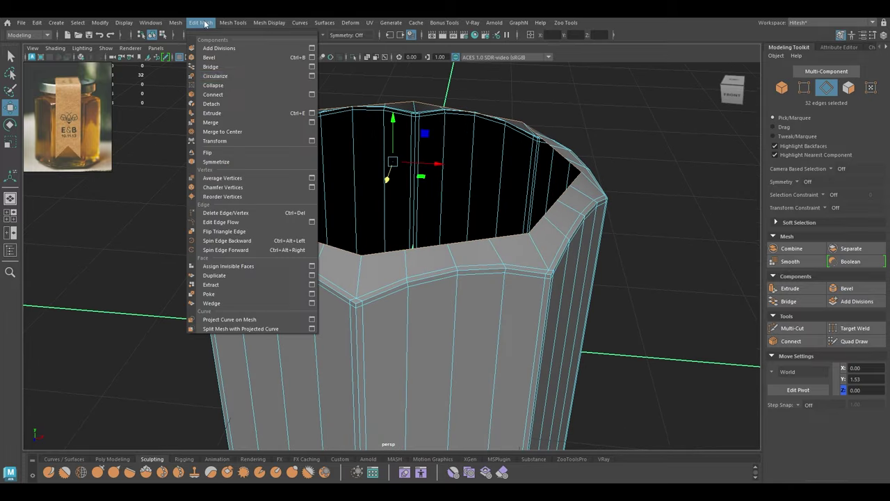
click(226, 84)
alt+drag(390, 217, 410, 234)
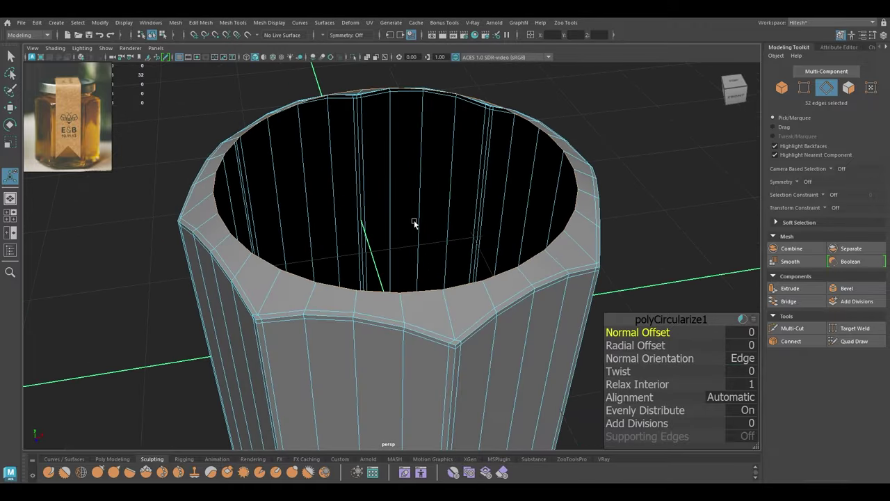
Scale the circular opening's edge loop inward and raise it to a Y height of 1.59.
key(r)
drag(394, 171, 357, 174)
key(w)
drag(401, 127, 398, 127)
mouse_move(398, 195)
alt+mouse_down()
mouse_move(374, 192)
mouse_move(382, 201)
mouse_move(388, 187)
alt+mouse_up()
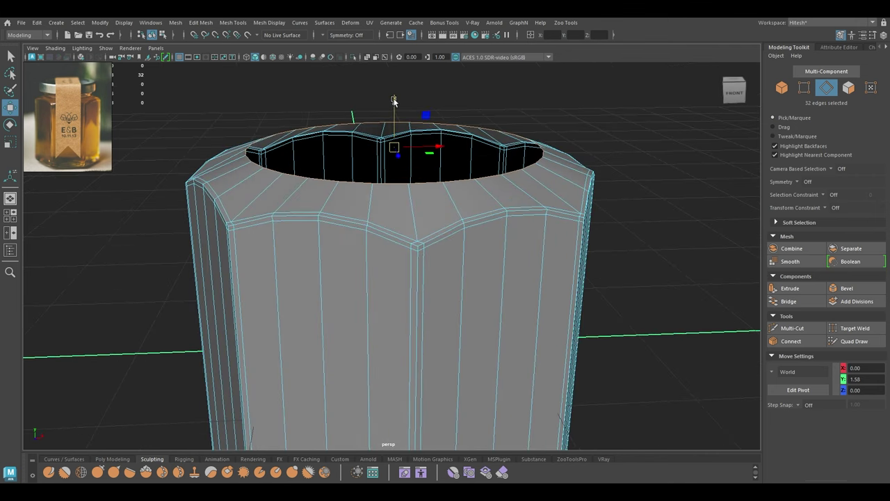
drag(393, 101, 337, 175)
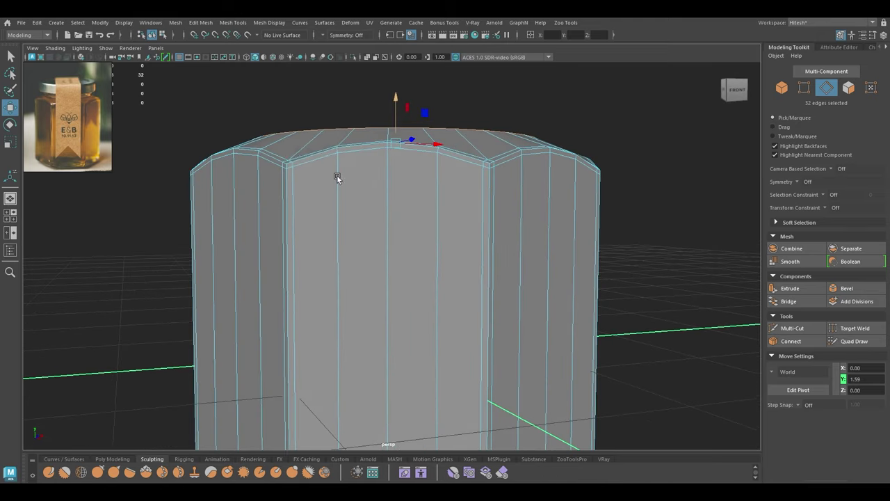
Adjust the height of the eight upper corner vertices along the arched shoulder edge and preview the jar smoothed.
right_drag(299, 153, 297, 247)
click(287, 160)
alt+drag(397, 215, 387, 200)
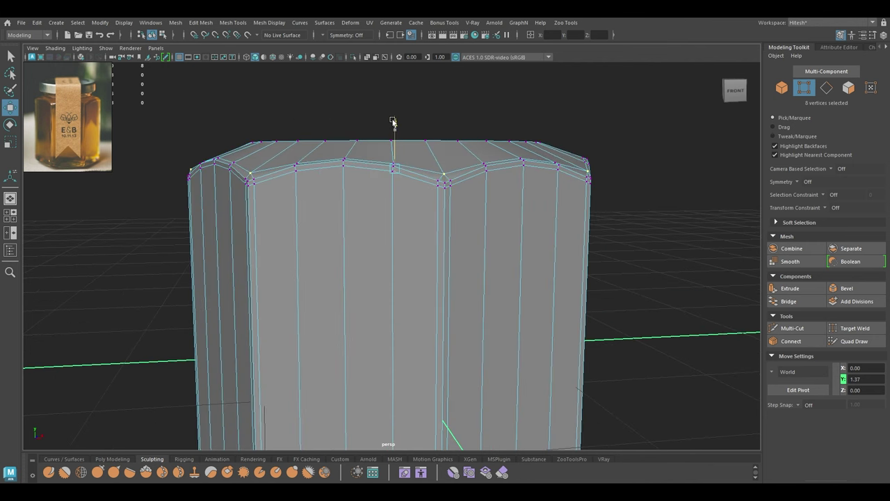
drag(393, 123, 347, 174)
right_drag(347, 177, 566, 139)
click(652, 151)
click(443, 238)
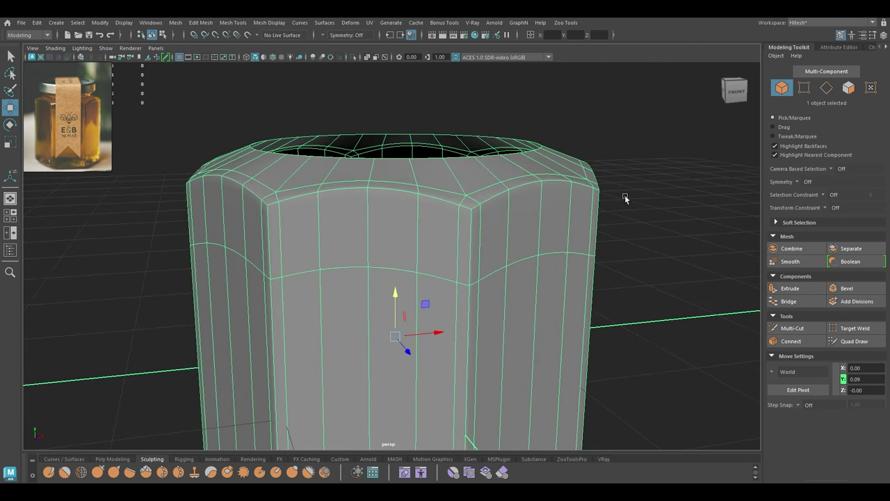
Circularize the inner edge loop of the jar's bottom opening.
click(625, 195)
alt+drag(625, 195, 421, 246)
click(462, 243)
alt+drag(321, 189, 317, 165)
alt+middle_drag(282, 124, 304, 175)
right_drag(306, 171, 306, 122)
double_click(345, 172)
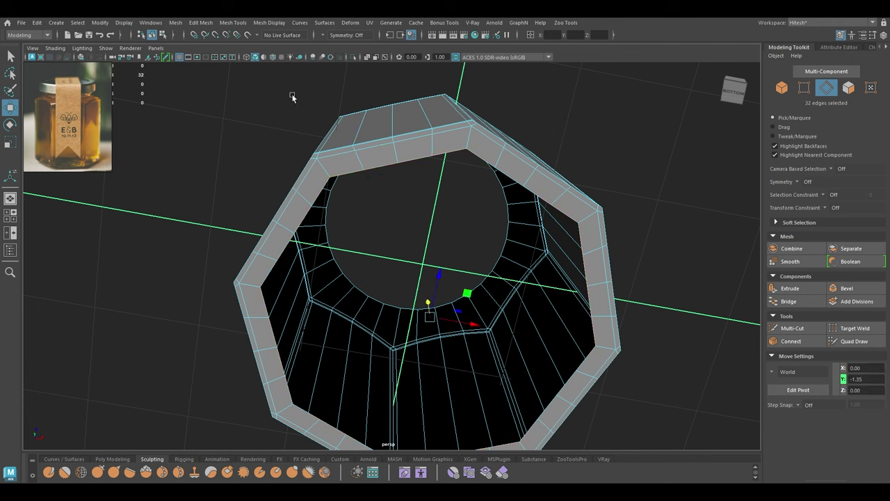
click(201, 22)
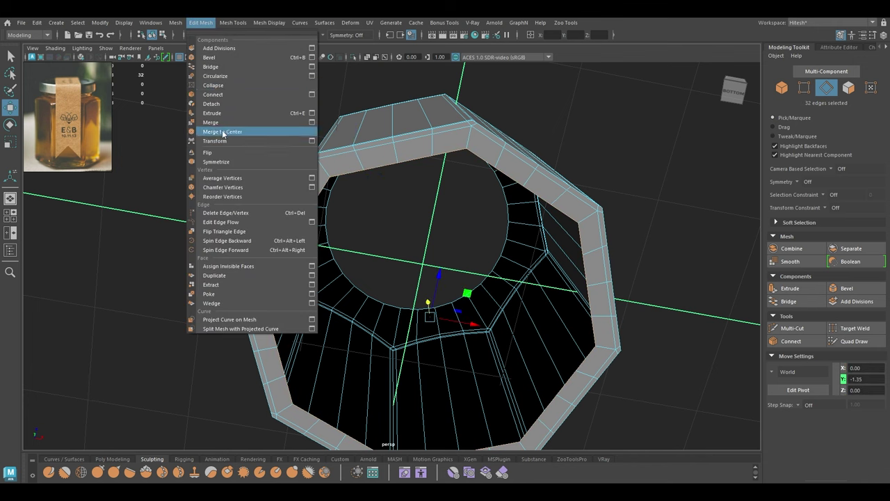
click(215, 77)
Scale the circular bottom edge loop inward to leave a smaller round hole in the base.
key(r)
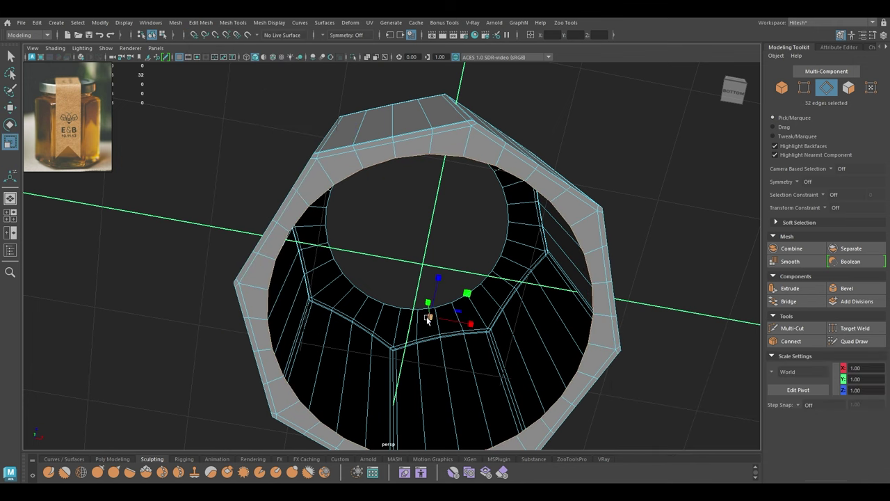
drag(426, 317, 327, 352)
key(w)
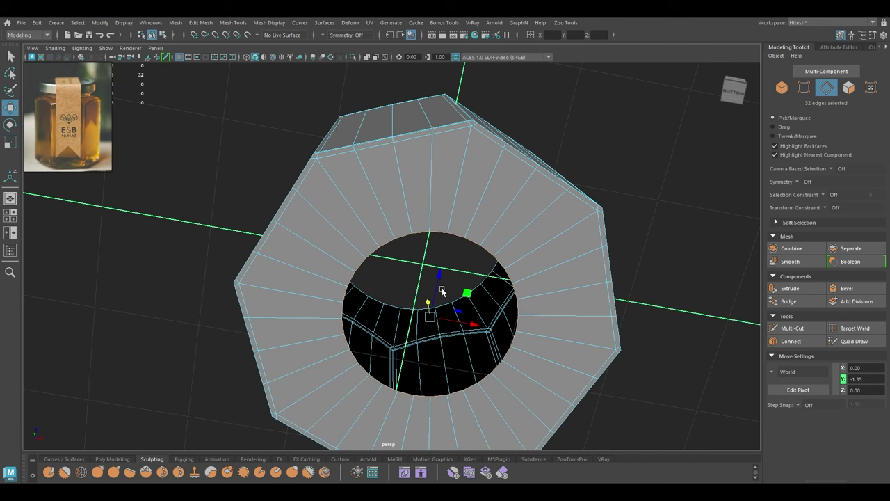
Fill the round hole in the jar's base, working in the bottom view.
alt+drag(443, 291, 398, 265)
key(space)
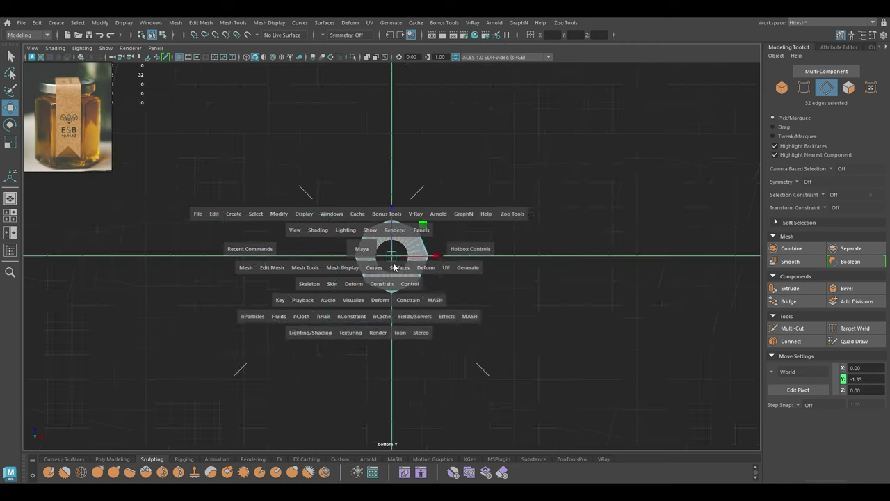
scroll(382, 264, up, 12)
right_click(350, 256)
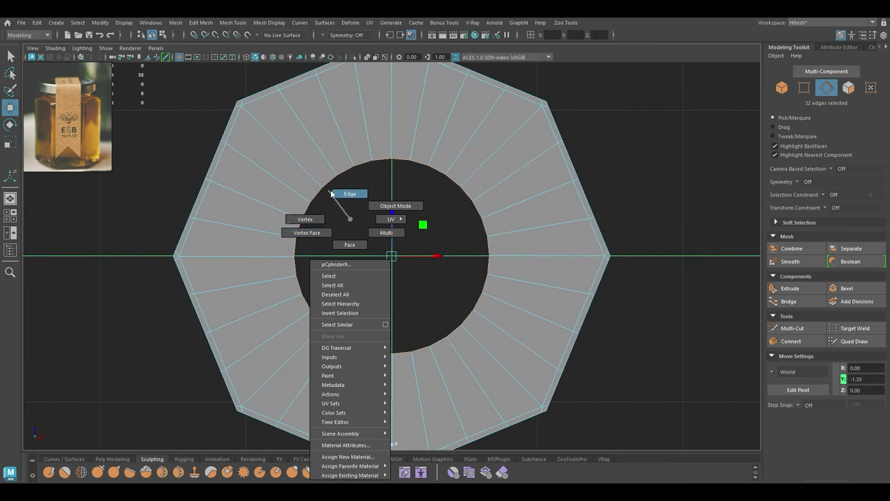
click(293, 253)
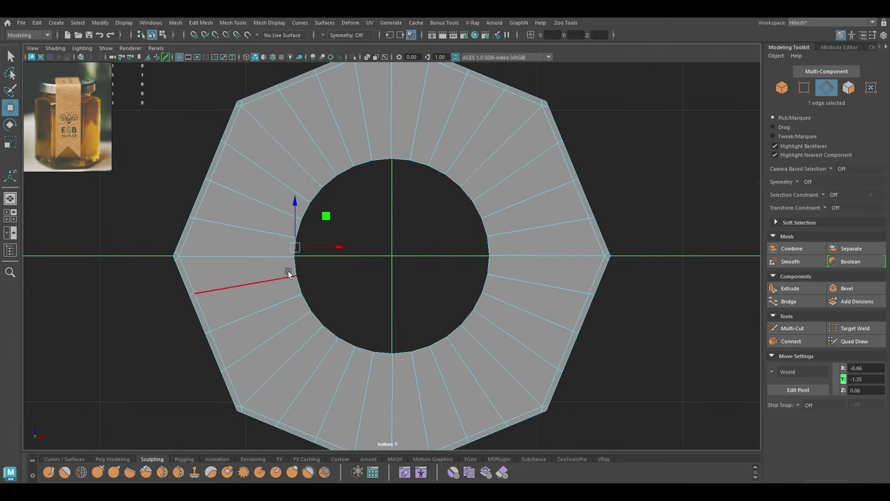
shift+right_drag(293, 270, 278, 393)
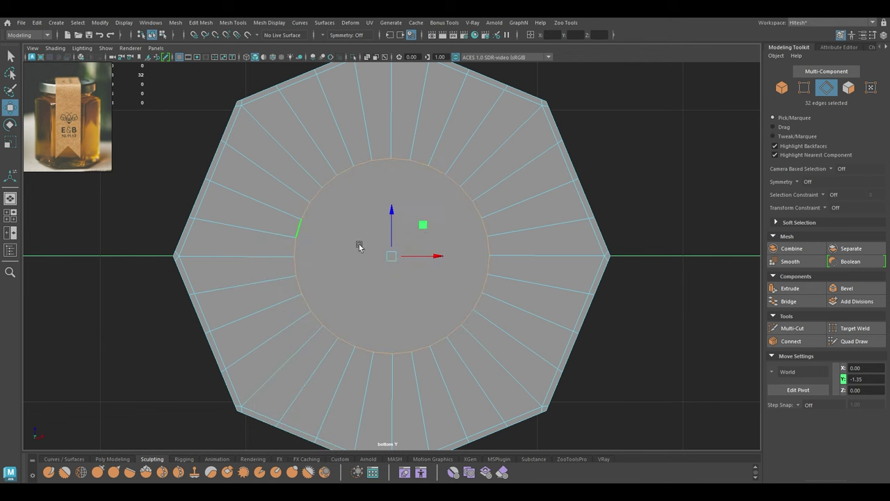
Cut five parallel horizontal edges across the filled base circle between opposite rim vertices using Multi-Cut.
right_drag(346, 219, 384, 209)
shift+right_drag(385, 209, 323, 208)
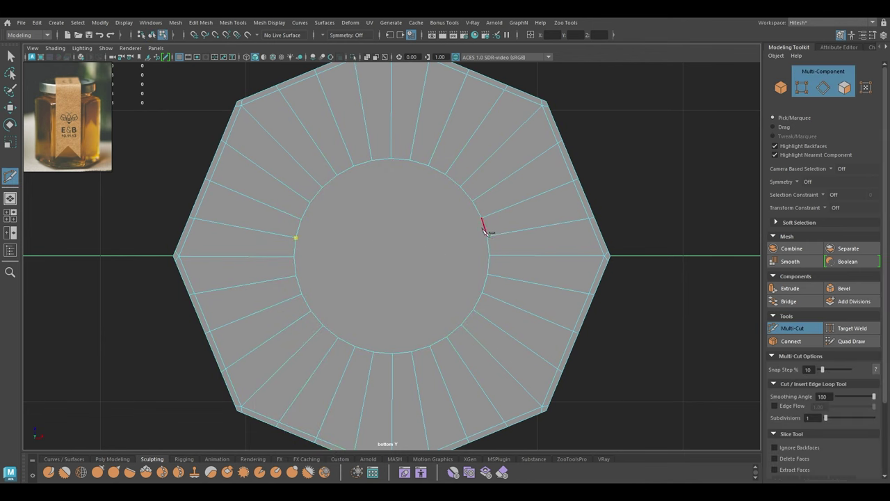
click(295, 256)
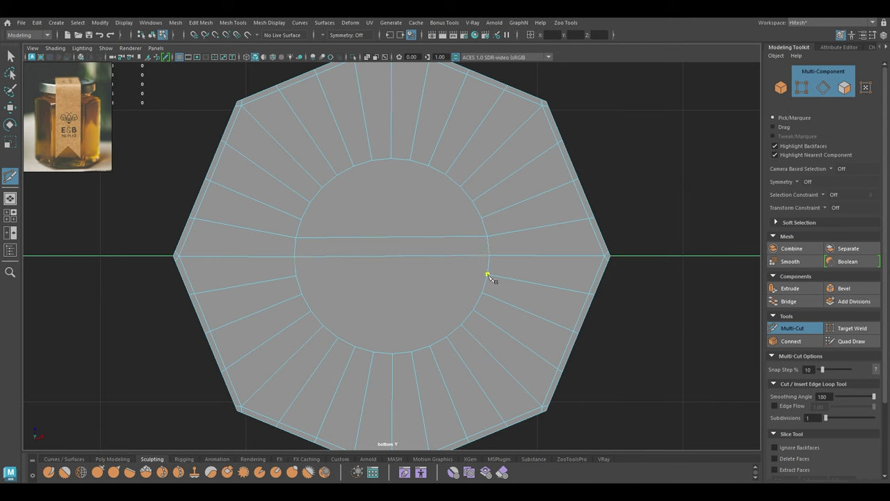
click(488, 276)
click(480, 210)
right_click(480, 210)
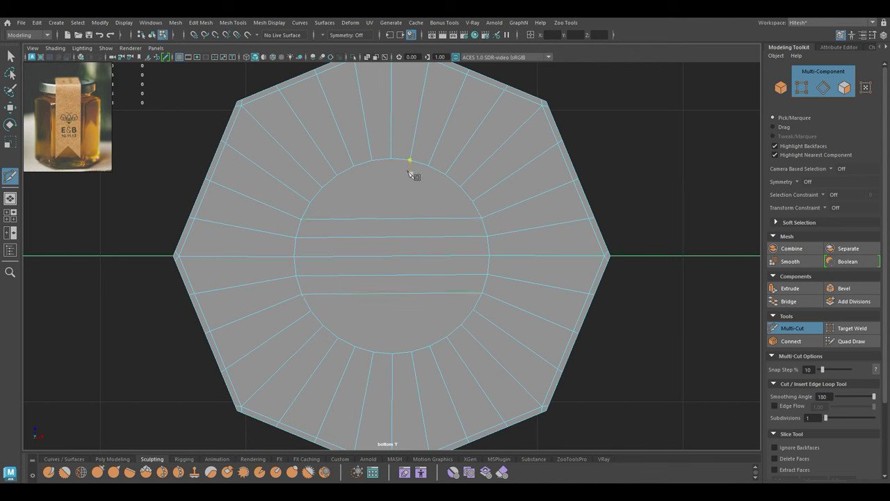
Cut nine vertical edges across the base circle between opposite rim vertices to complete the grid.
click(411, 353)
click(409, 160)
right_click(409, 161)
click(371, 159)
click(372, 351)
right_click(362, 349)
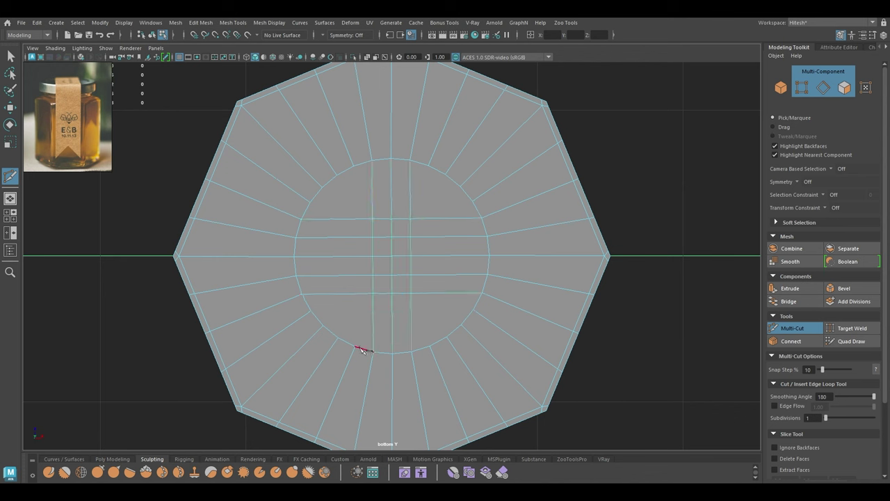
click(431, 170)
right_click(445, 175)
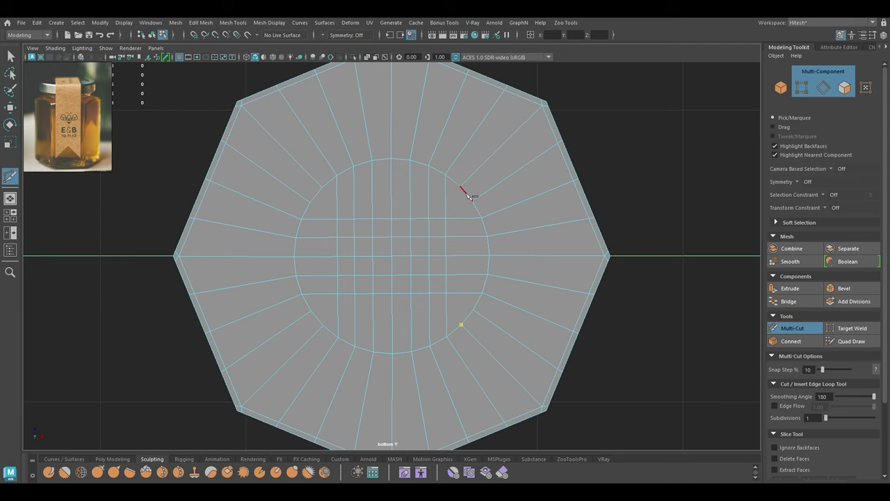
click(462, 189)
right_click(461, 189)
right_click(358, 332)
Leave the cutting tool, return to the perspective view and select the whole jar as an object.
key(w)
key(space)
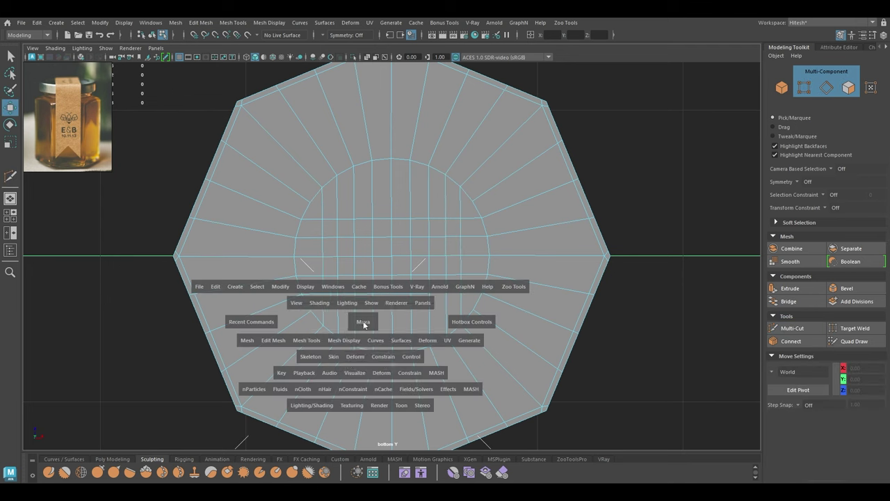
drag(363, 320, 365, 281)
alt+drag(367, 268, 374, 363)
alt+right_drag(375, 363, 326, 156)
alt+drag(326, 157, 324, 221)
alt+right_drag(324, 221, 362, 282)
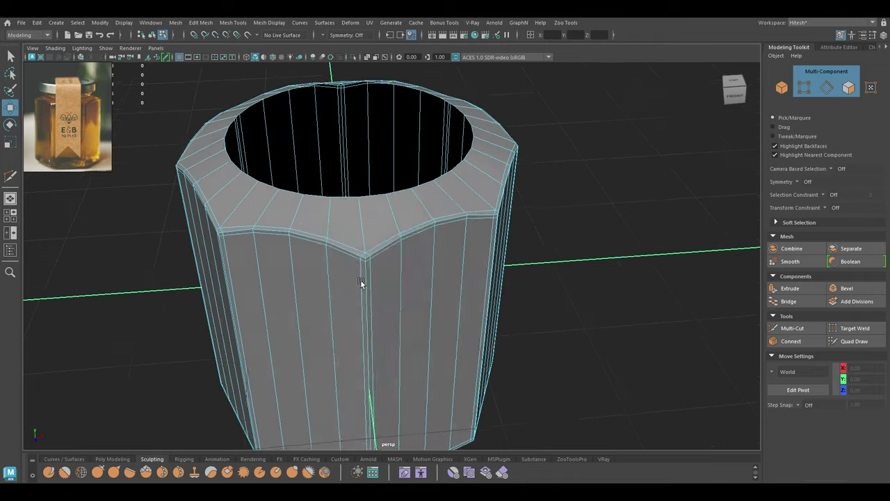
right_drag(374, 219, 436, 199)
alt+drag(443, 306, 449, 233)
alt+right_drag(449, 233, 425, 243)
alt+drag(426, 243, 415, 288)
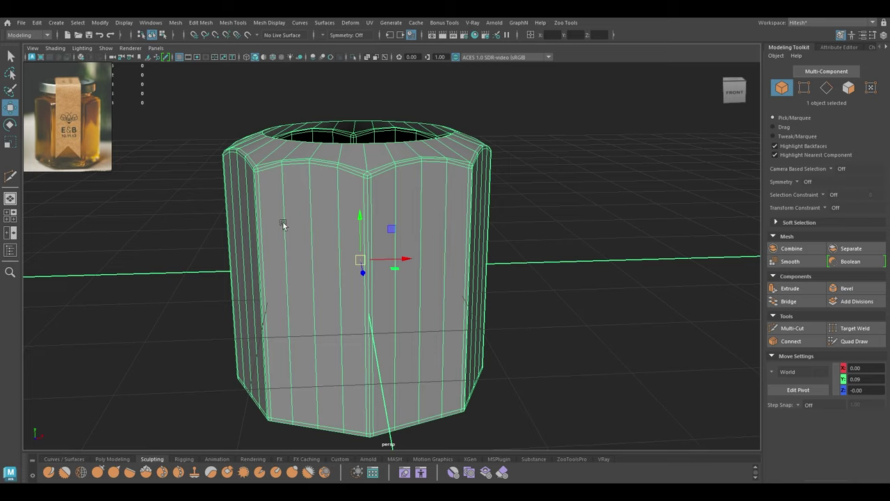
Duplicate the jar and scale the copy down slightly so it sits inside the original as an inner wall.
alt+drag(283, 224, 310, 245)
alt+drag(423, 179, 381, 189)
alt+right_drag(381, 189, 342, 186)
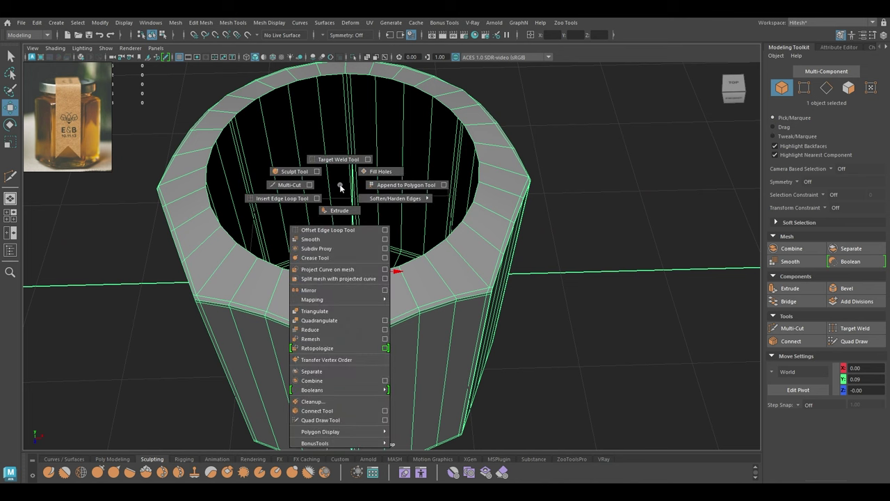
shift+right_drag(340, 186, 340, 187)
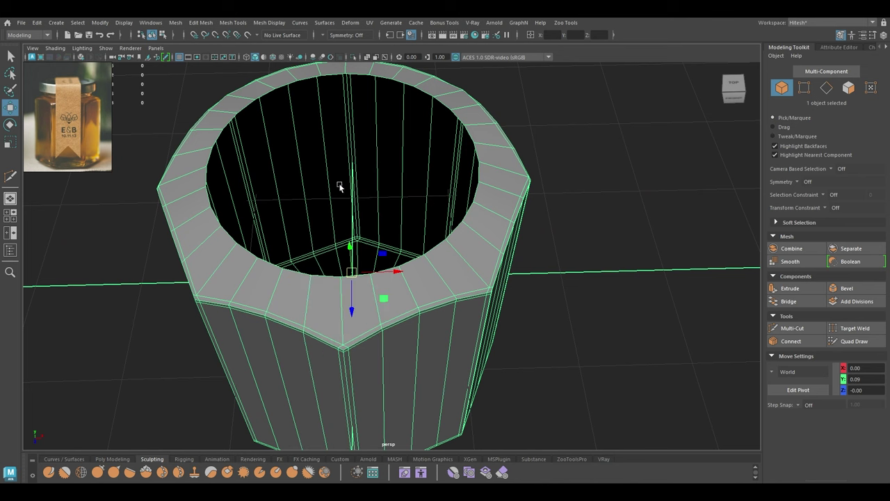
key(r)
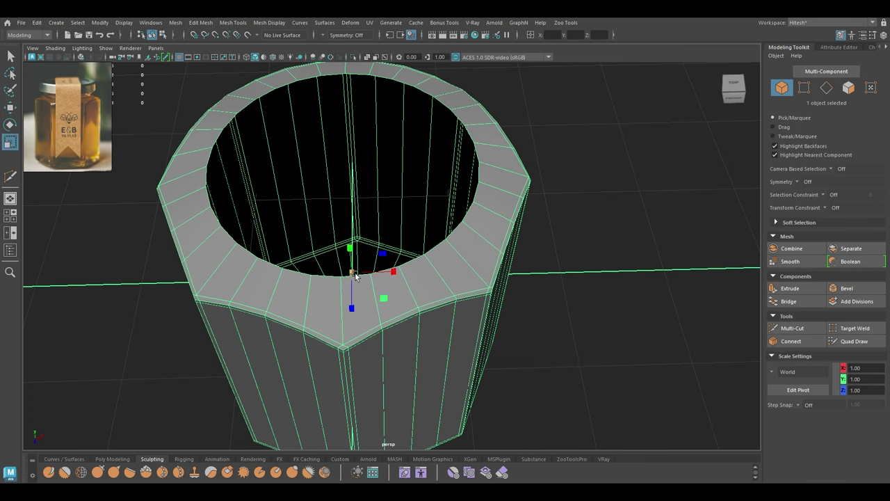
drag(352, 273, 338, 264)
alt+drag(323, 228, 214, 38)
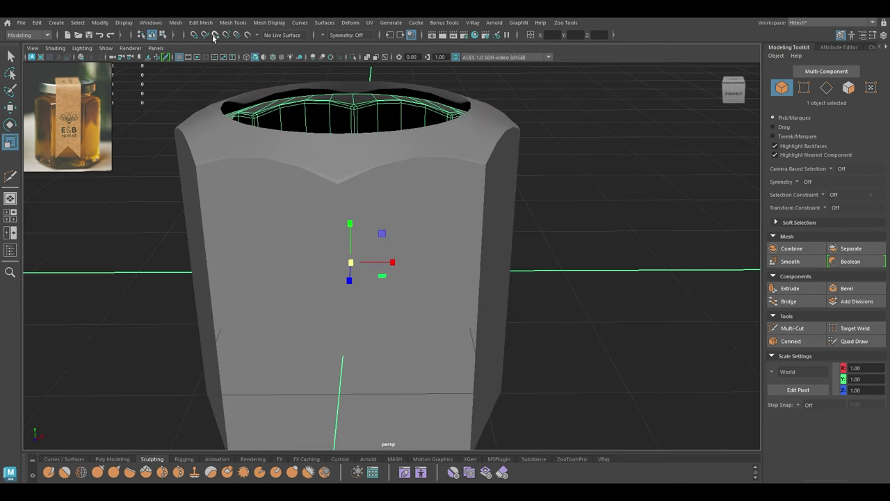
Scale the inner copy down further in the front wireframe view to widen the gap to the outer wall.
click(272, 58)
mouse_move(339, 127)
alt+mouse_down()
mouse_move(359, 242)
mouse_move(426, 449)
alt+mouse_up()
key(space)
key(4)
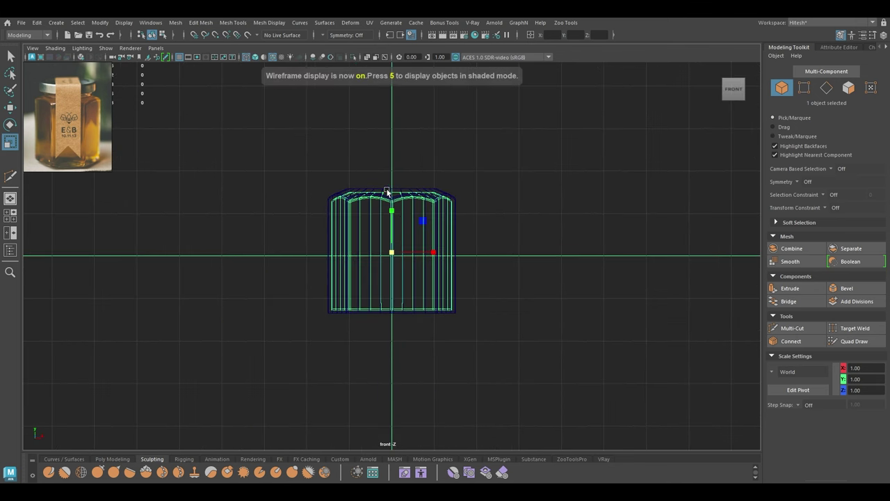
scroll(392, 250, up, 5)
drag(394, 247, 388, 254)
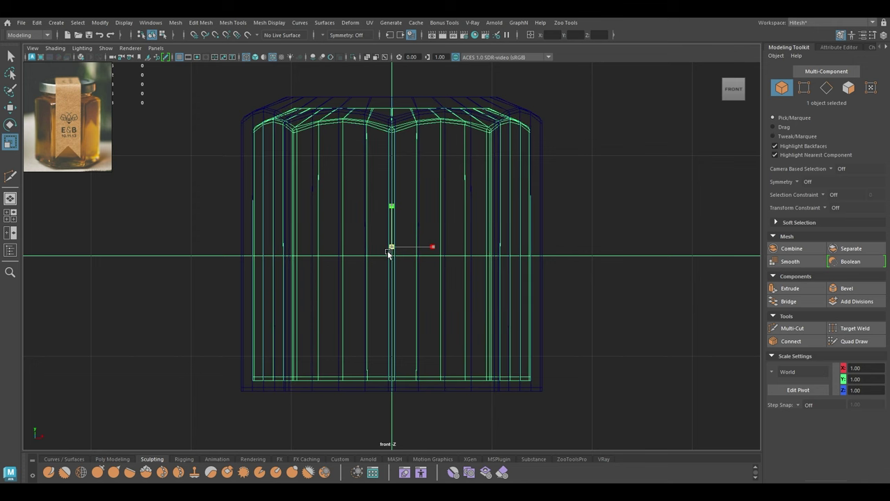
Raise all the top shoulder vertices of the inner copy closer to the outer jar's shoulder.
scroll(332, 131, up, 1)
alt+middle_drag(342, 188, 336, 272)
right_drag(576, 123, 518, 121)
drag(605, 116, 259, 216)
key(w)
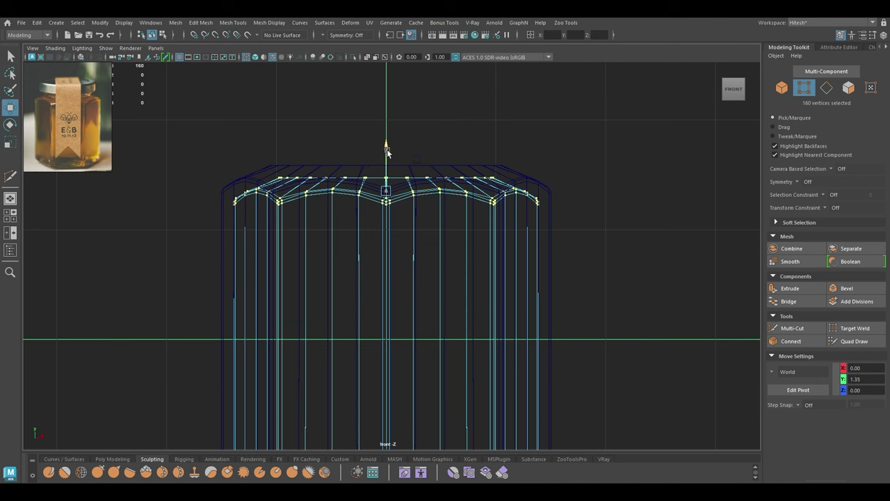
drag(386, 147, 386, 143)
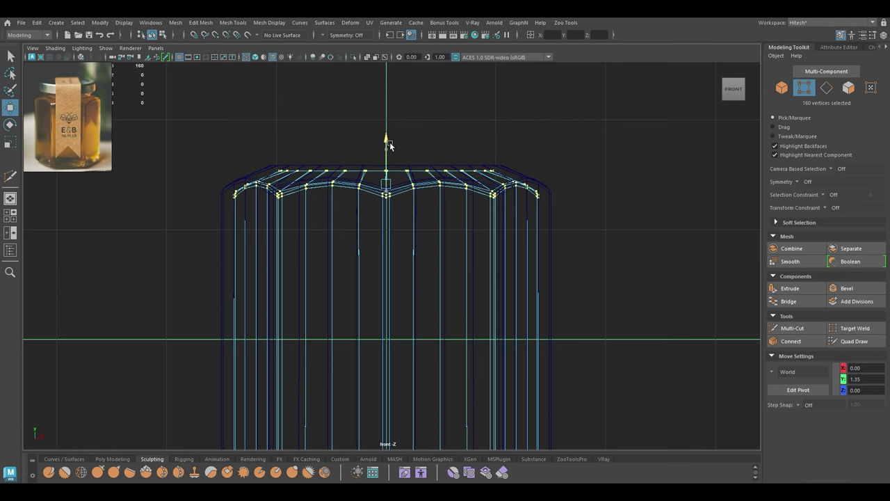
alt+middle_drag(408, 209, 398, 146)
click(398, 148)
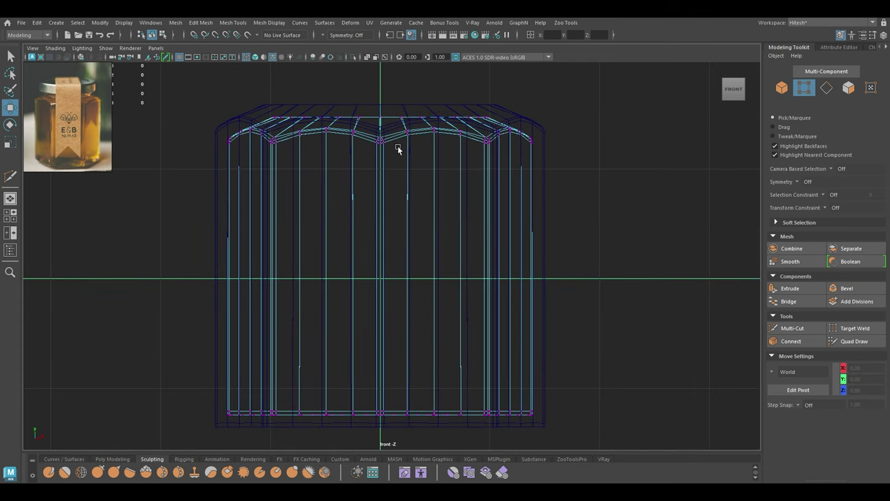
Scale the whole inner copy up slightly and move it up to a Y position of 0.11.
right_drag(398, 148, 543, 106)
key(r)
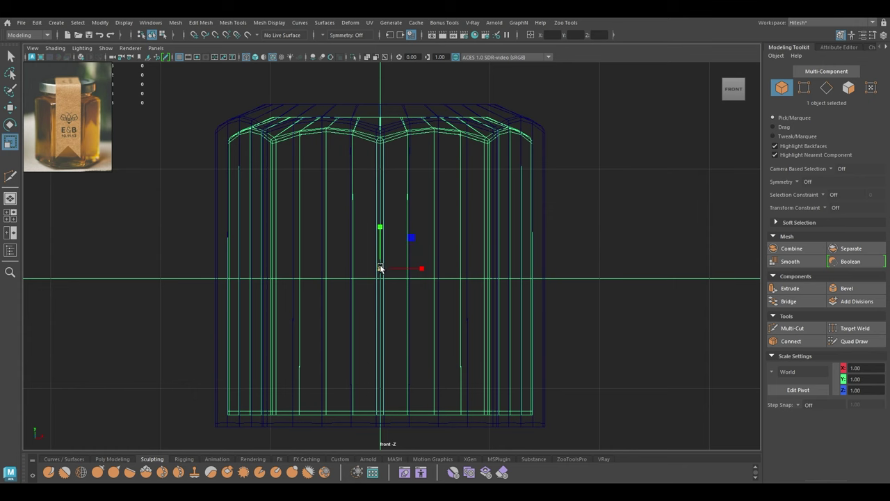
drag(380, 268, 382, 267)
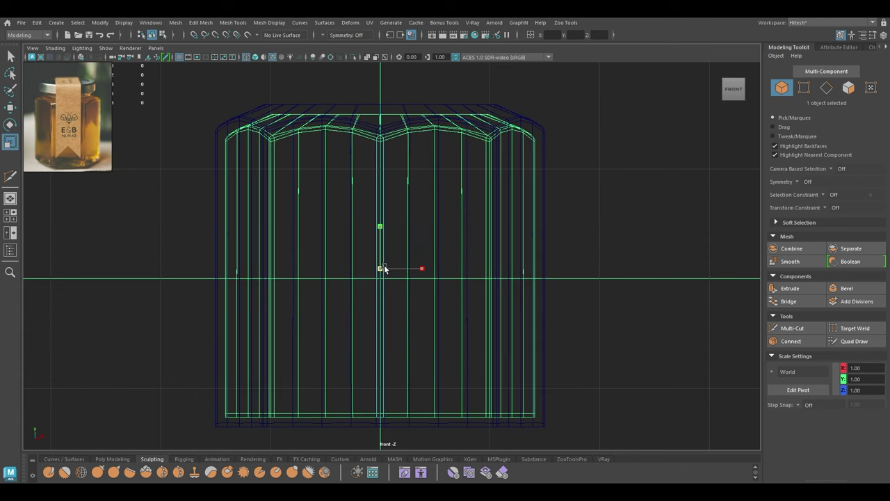
key(w)
drag(381, 228, 381, 227)
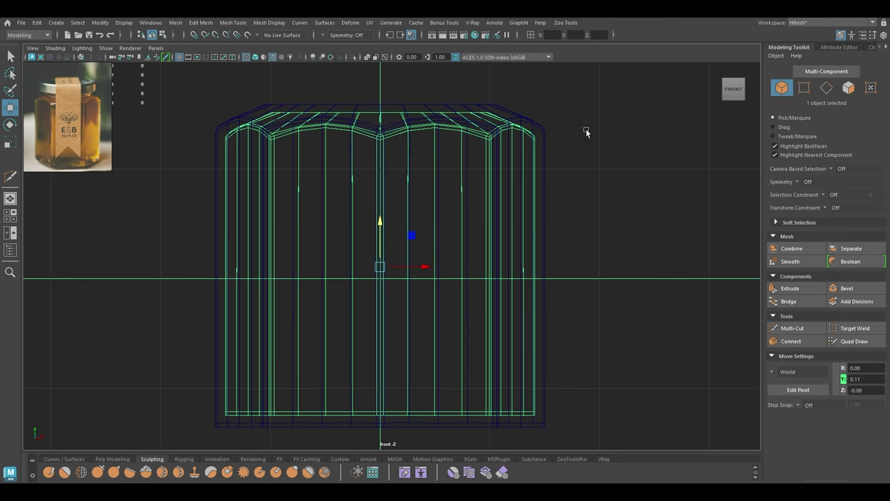
Combine the inner and outer jar shells into one mesh and display it shaded in the perspective view.
alt+middle_drag(456, 118, 459, 171)
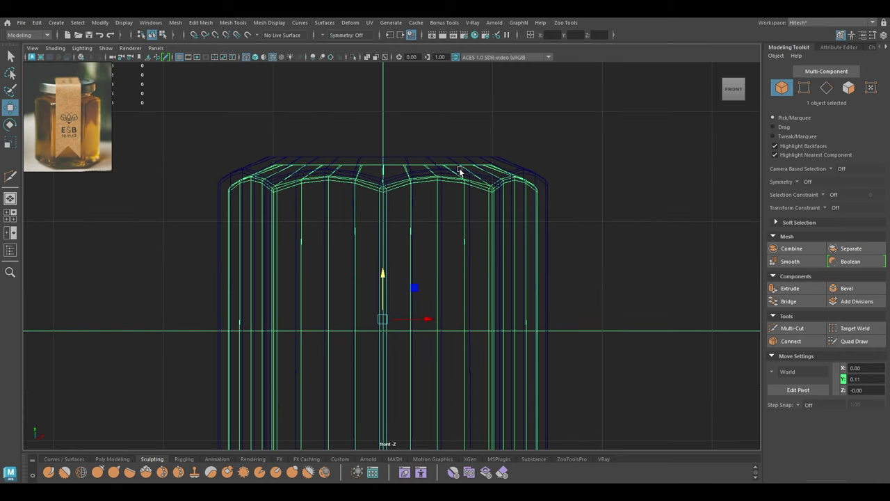
shift+click(502, 175)
shift+right_click(581, 136)
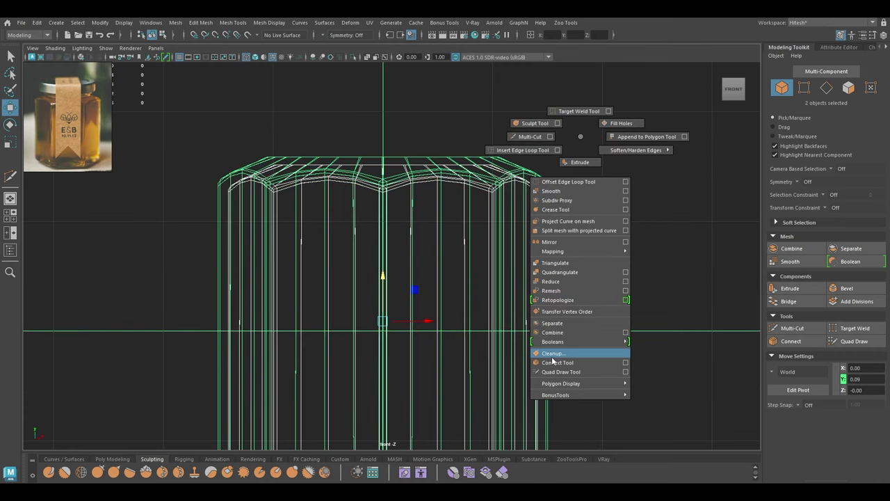
shift+right_drag(555, 349, 555, 332)
key(space)
drag(555, 329, 564, 283)
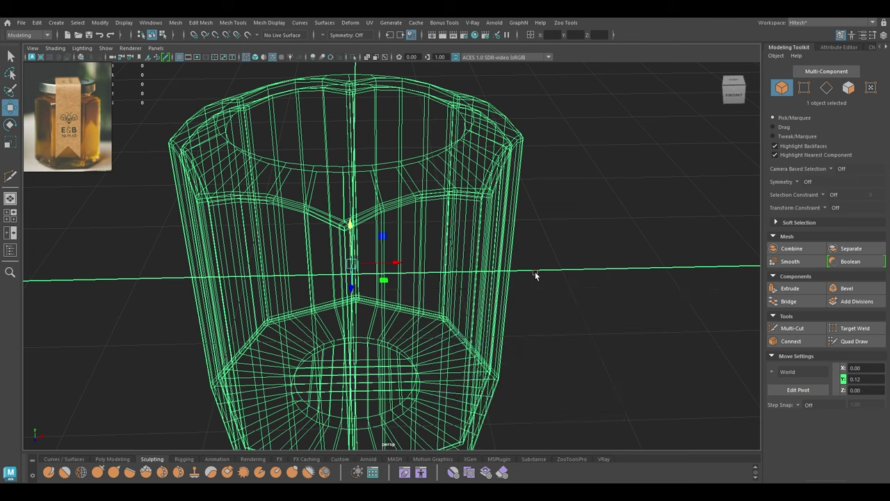
key(6)
alt+drag(462, 240, 340, 173)
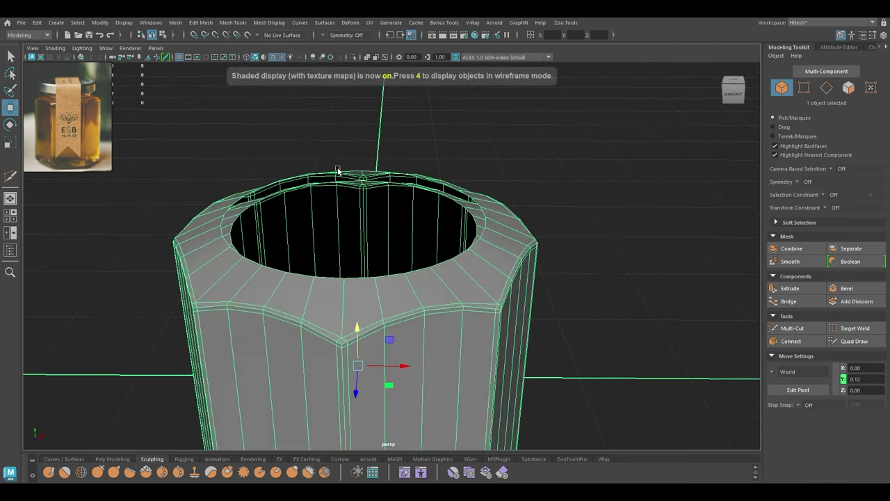
Select the inner and outer edge loops of the top opening and extrude them up to a Y height of 1.82 as the neck.
key(F10)
alt+drag(326, 90, 318, 205)
double_click(276, 208)
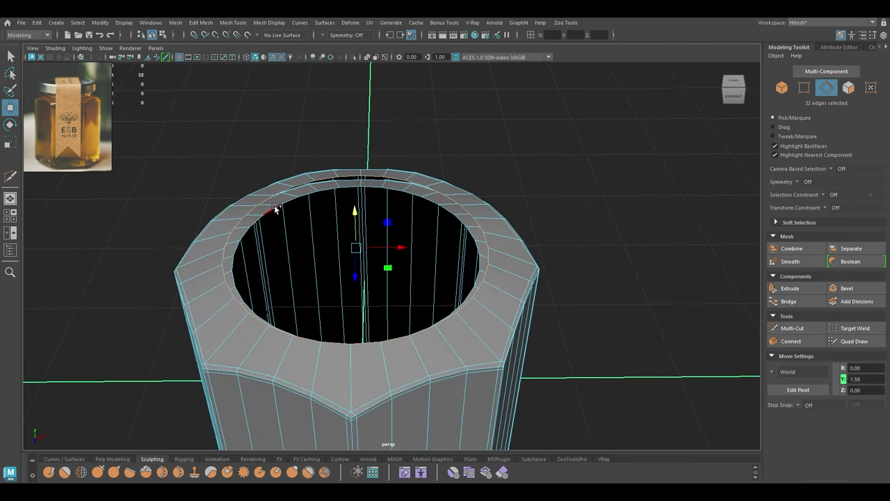
shift+double_click(270, 213)
alt+drag(289, 245, 306, 201)
drag(355, 159, 352, 131)
key(r)
key(w)
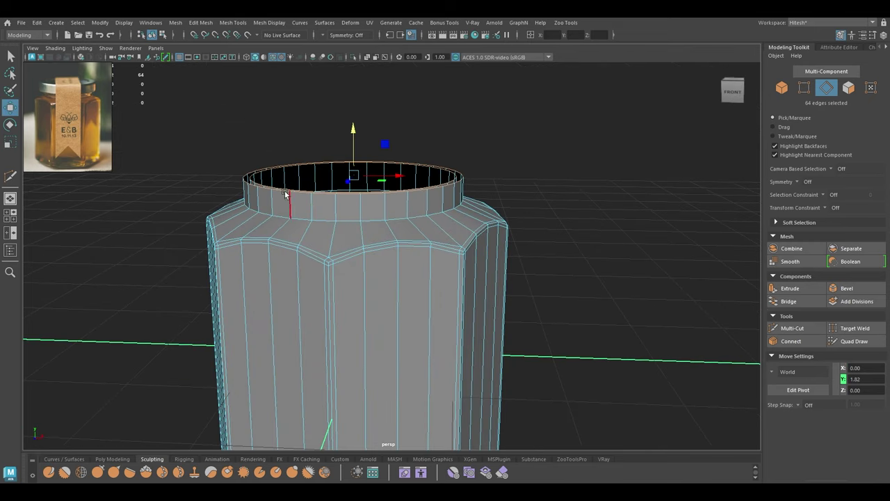
alt+drag(282, 166, 364, 108)
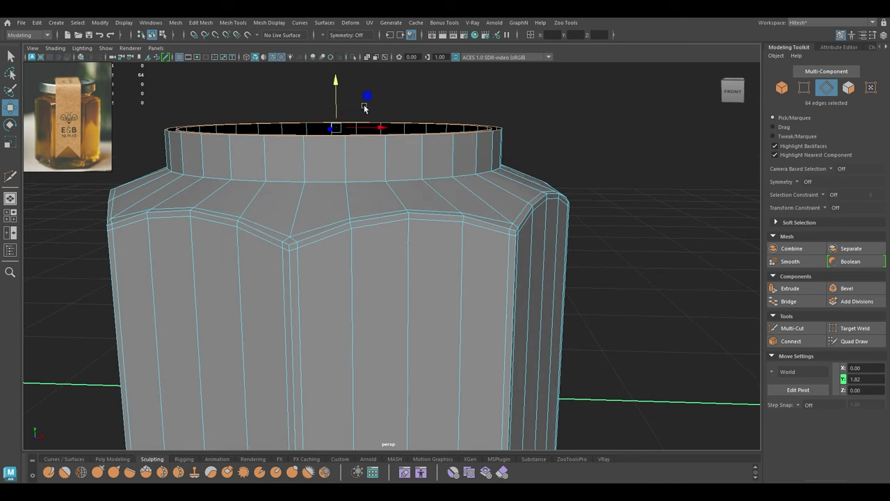
Raise the neck's inner and outer rim edge loops to a Y height of 1.84.
drag(336, 82, 211, 163)
Try to bridge the inner and outer rim edge loops of the neck.
shift+right_drag(200, 158, 186, 267)
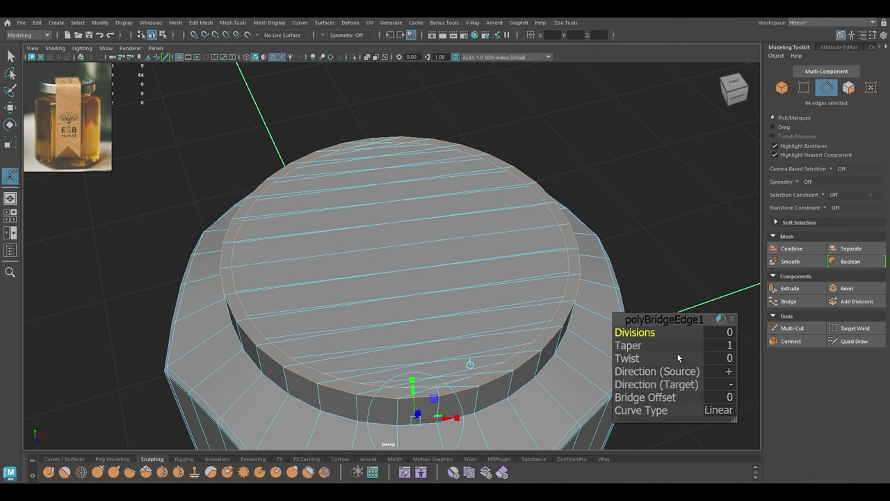
key(w)
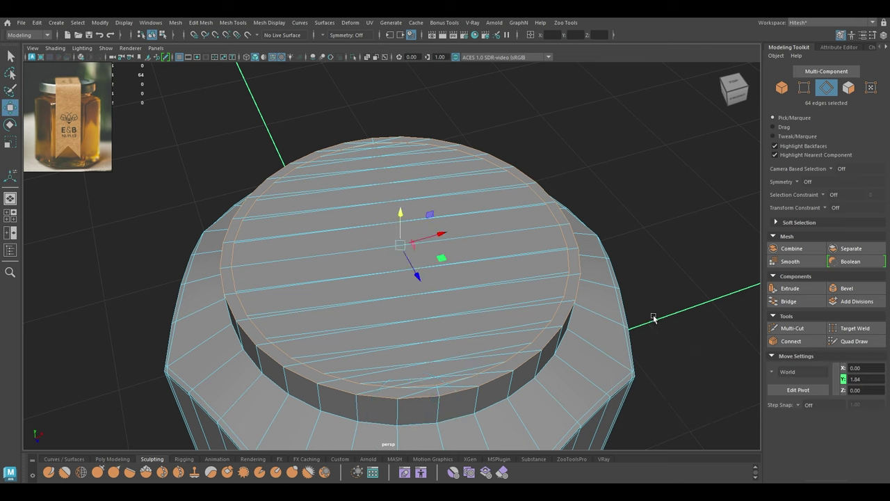
key(ctrl+z)
Separate the jar mesh into its inner and outer shells and reverse the inner shell's normals.
right_drag(377, 203, 478, 163)
alt+drag(432, 199, 394, 215)
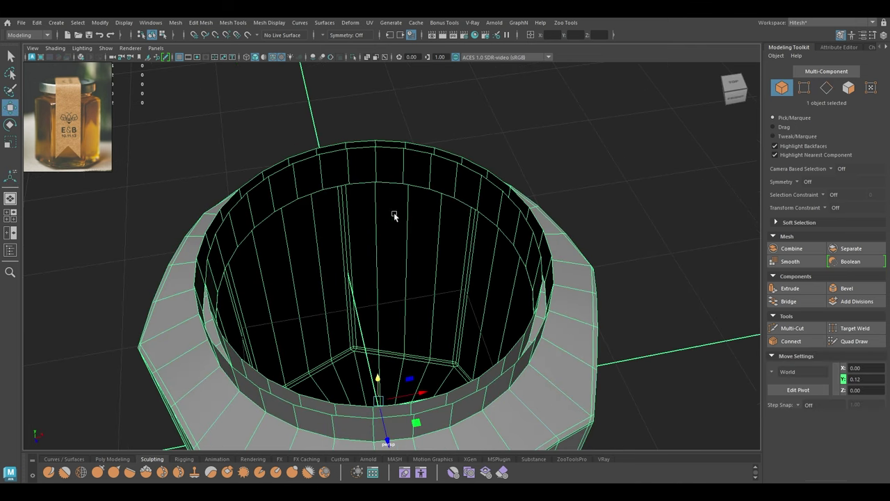
shift+right_drag(362, 202, 351, 394)
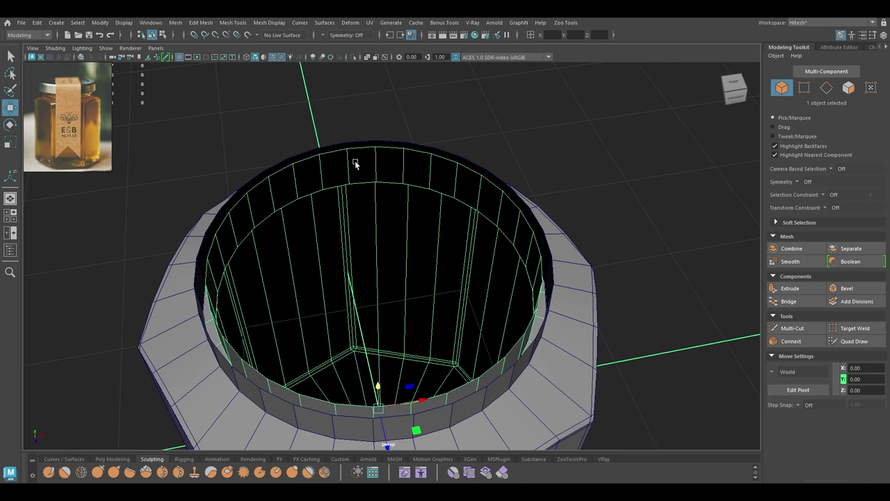
click(269, 22)
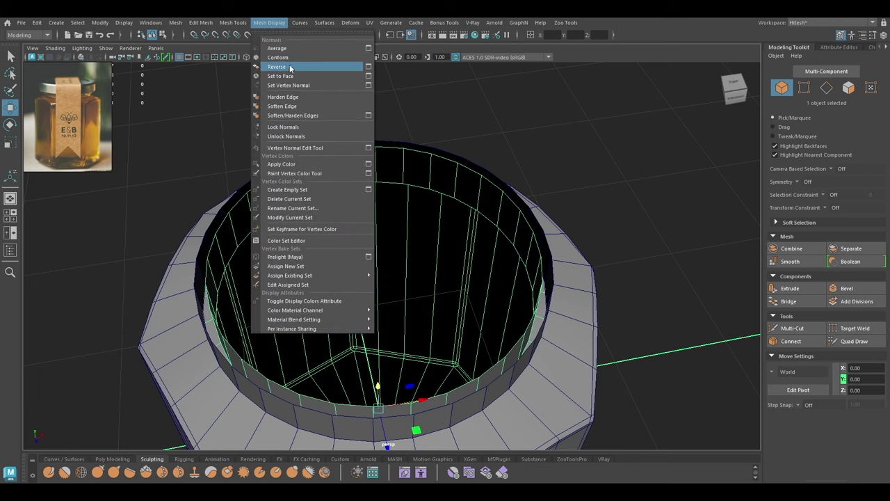
click(290, 68)
Select the outer shell together with the inner shell and combine them back into one mesh.
click(485, 144)
click(513, 193)
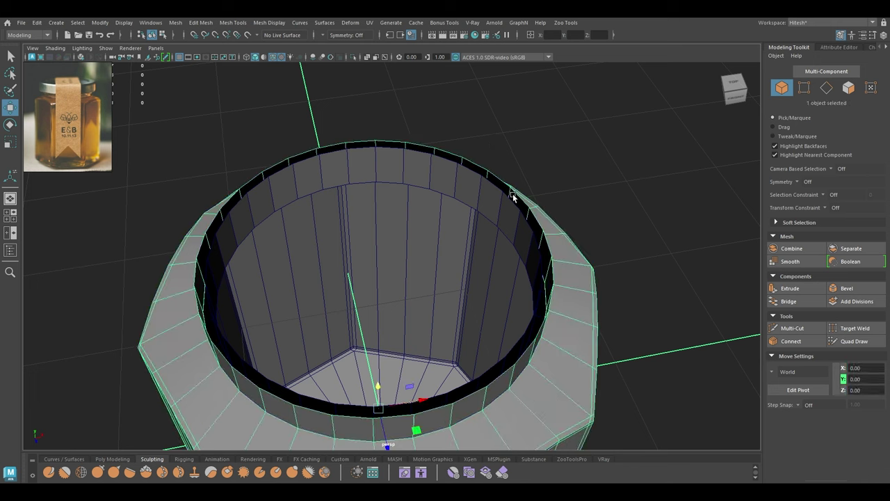
shift+click(510, 221)
shift+right_click(510, 219)
shift+right_drag(510, 223, 485, 413)
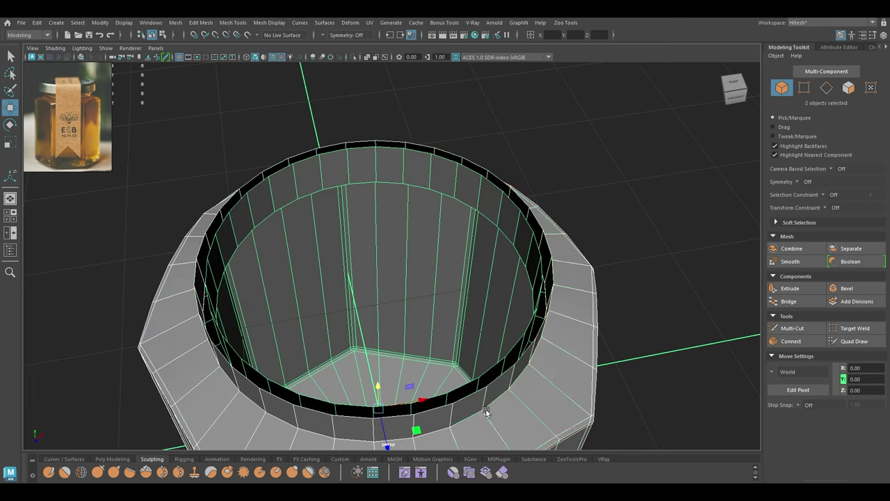
Bridge the inner and outer edge loops at the top of the neck to close the rim.
right_drag(533, 128, 525, 102)
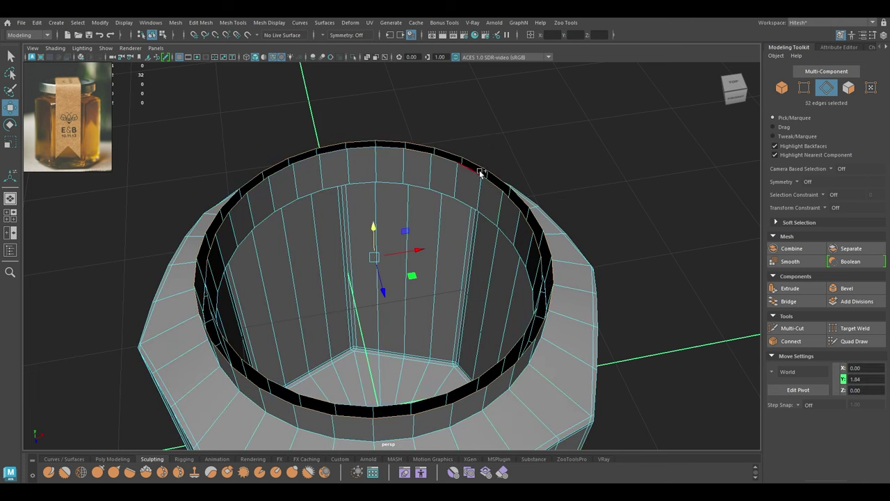
shift+right_drag(477, 172, 497, 257)
alt+drag(474, 236, 403, 162)
key(w)
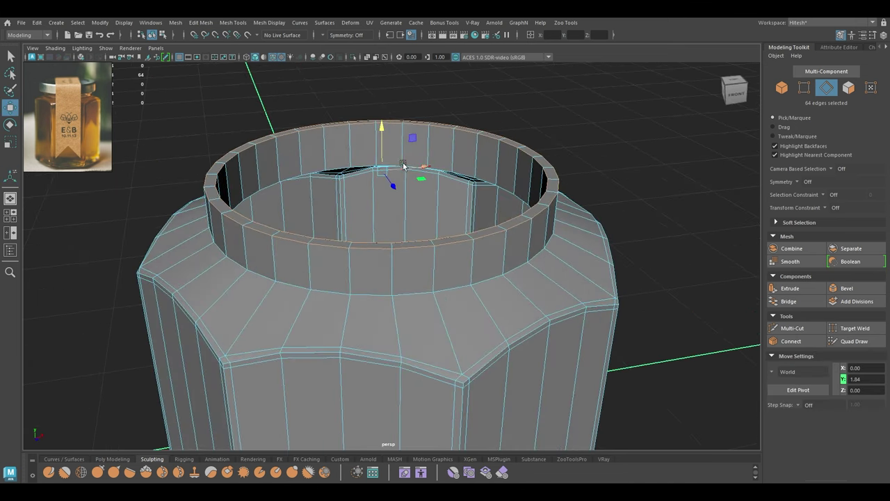
Preview the jar in smooth mesh display, examine its neck, shoulders and sides, and return to the unsmoothed display.
right_drag(403, 162, 477, 131)
click(467, 286)
key(3)
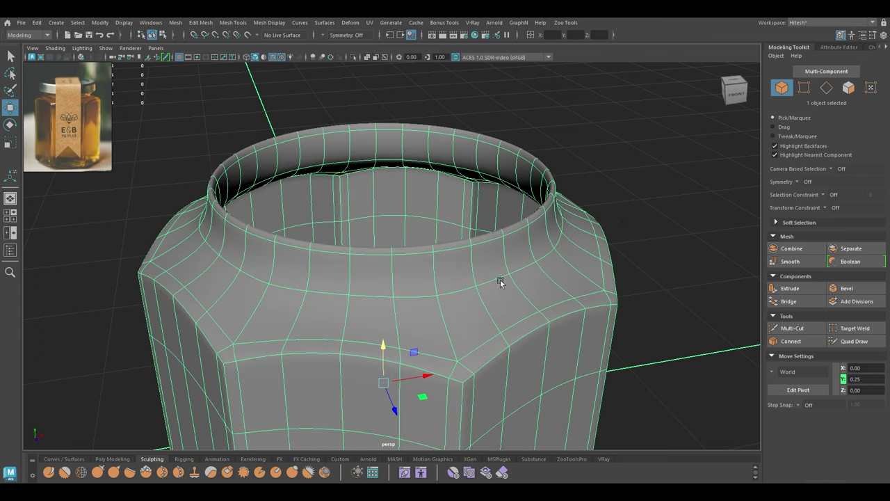
click(624, 297)
alt+drag(623, 297, 510, 300)
alt+right_drag(511, 301, 452, 288)
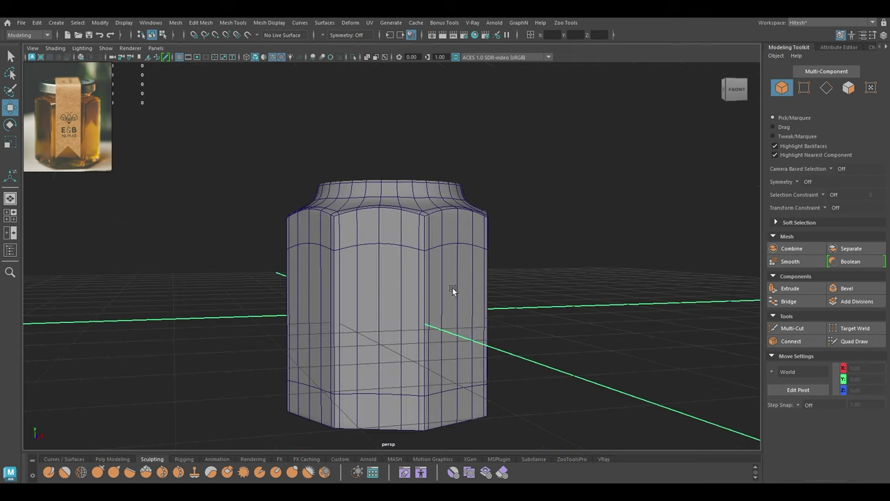
alt+drag(452, 288, 427, 265)
click(438, 245)
key(1)
Insert an edge loop around the underside of the jar, between the base's outer edge and its central circle.
alt+drag(460, 218, 457, 209)
alt+right_drag(462, 142, 463, 249)
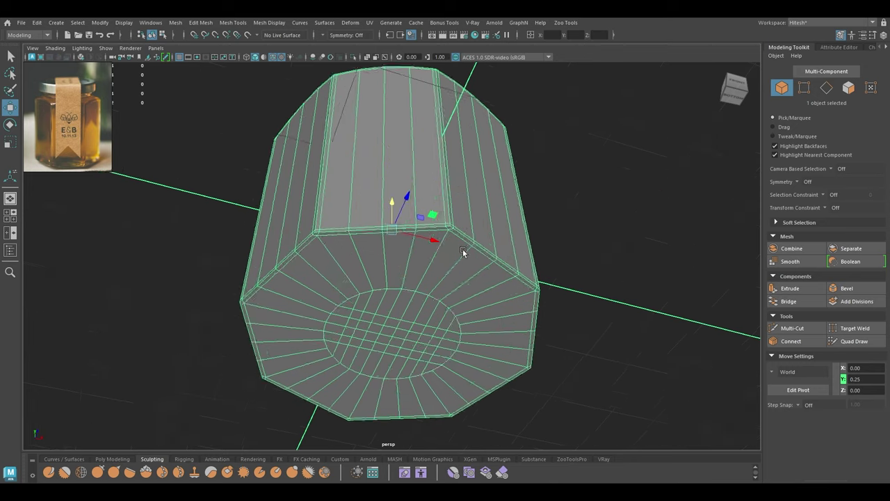
alt+drag(463, 253, 398, 201)
shift+right_drag(388, 195, 306, 156)
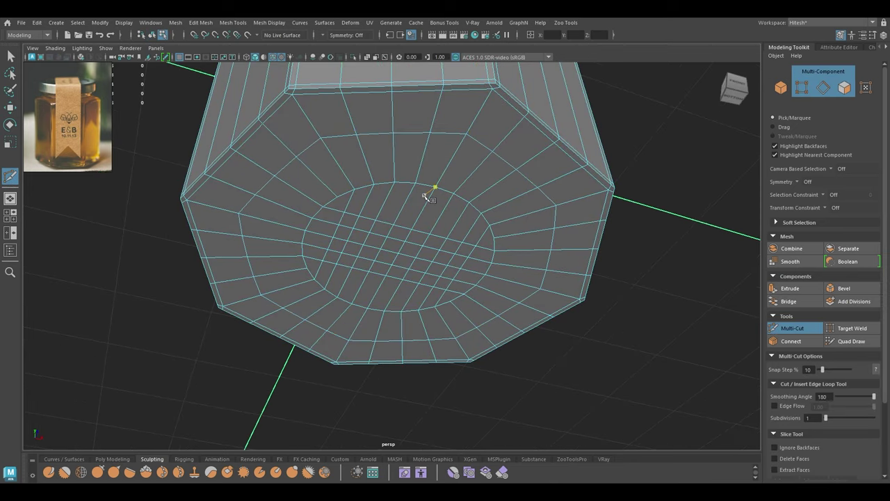
alt+drag(433, 188, 328, 204)
key(w)
Bevel the outer top edge loop of the neck rim with Chamfer off and a Fraction of 0.42.
alt+middle_drag(328, 204, 336, 278)
scroll(327, 233, up, 6)
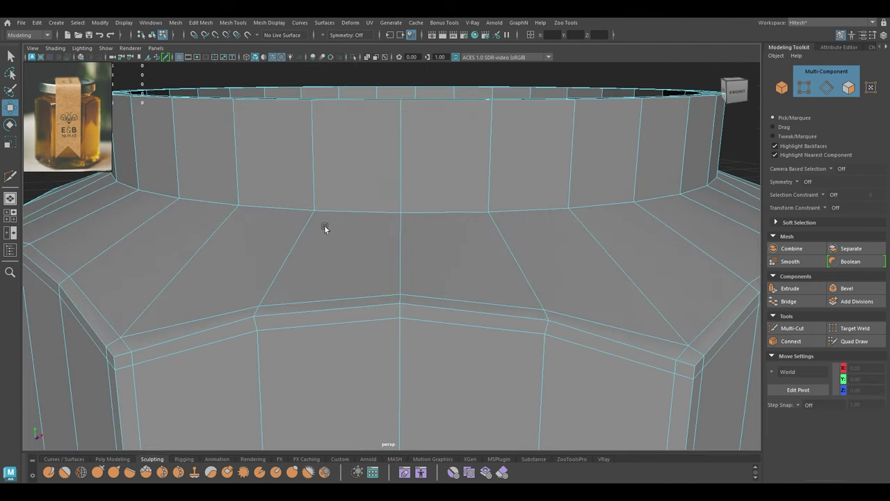
scroll(327, 237, down, 5)
double_click(312, 212)
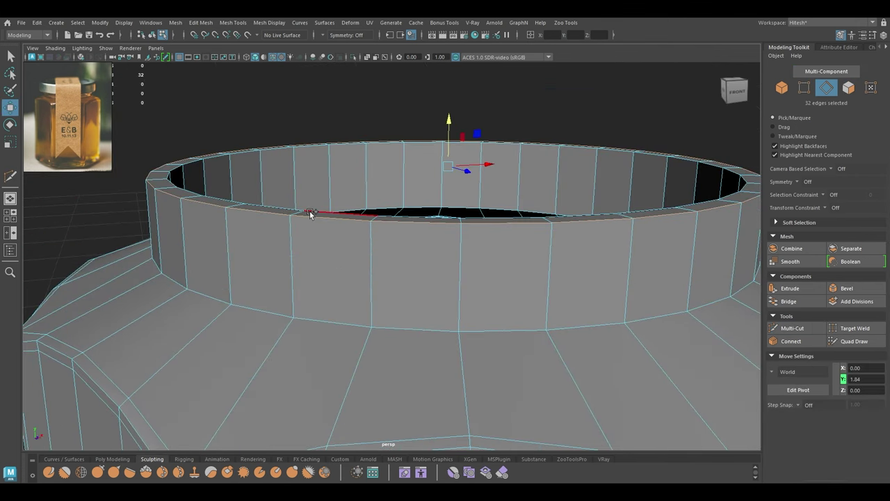
key(ctrl+b)
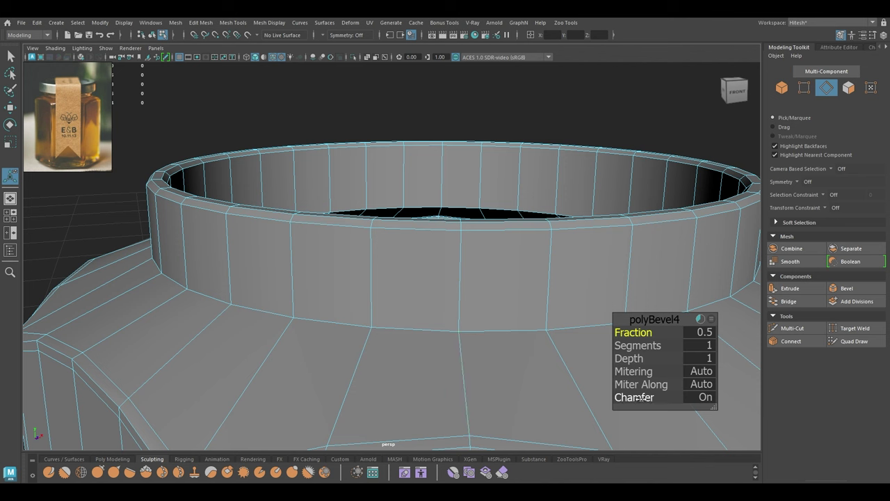
click(634, 397)
drag(635, 332, 635, 332)
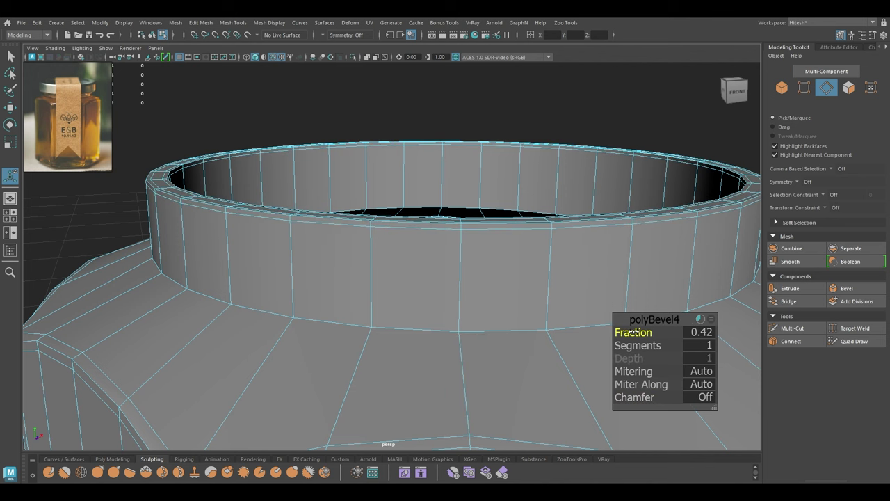
key(w)
Bevel the outer and inner edge loops where the neck meets the shoulder, with Chamfer off and a Fraction of 0.05.
double_click(255, 309)
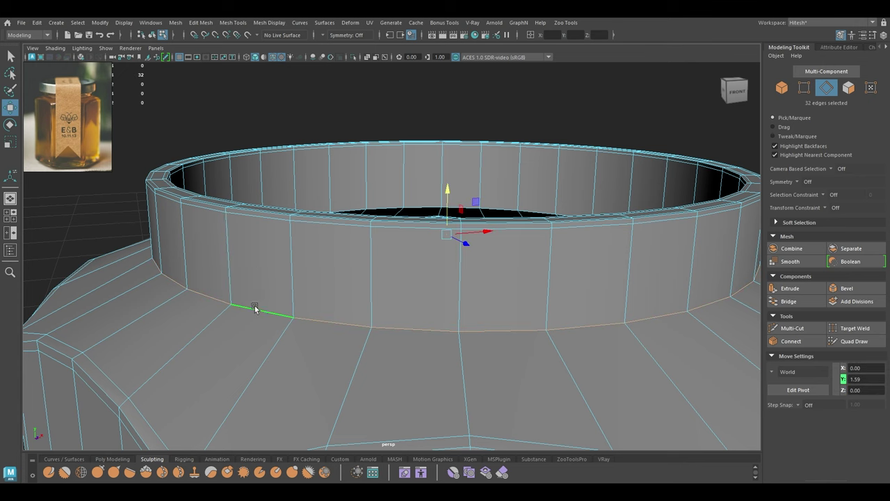
mouse_move(263, 309)
right_down()
mouse_move(256, 327)
mouse_move(270, 321)
right_up()
alt+drag(271, 320, 223, 278)
alt+right_drag(224, 278, 262, 354)
alt+drag(262, 353, 271, 344)
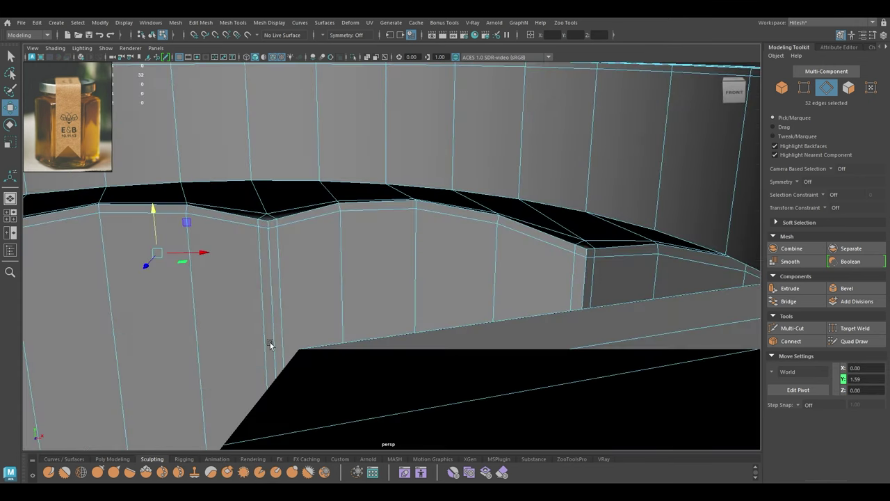
alt+right_drag(276, 320, 282, 298)
shift+click(279, 179)
scroll(279, 179, down, 5)
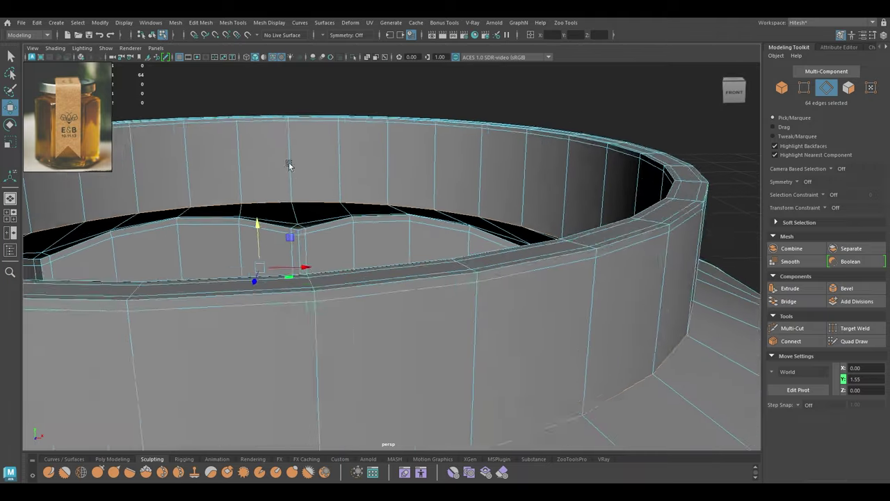
alt+drag(265, 233, 278, 247)
key(ctrl+b)
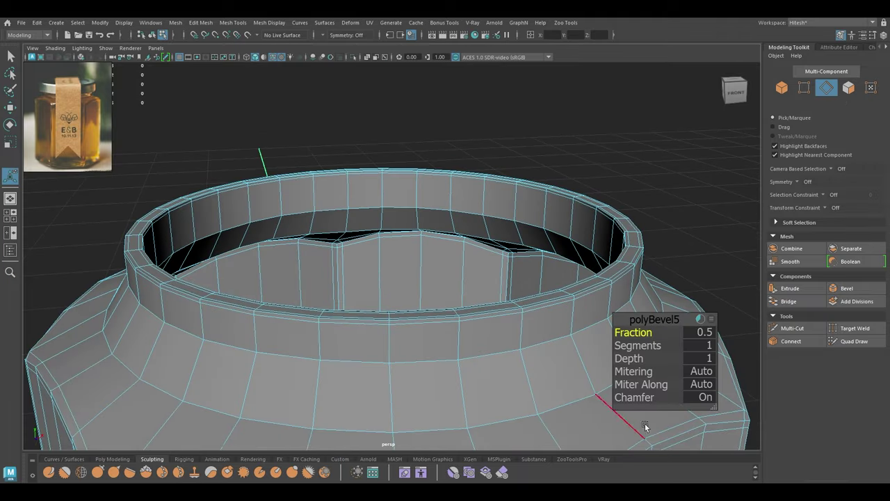
click(643, 397)
drag(644, 331, 616, 333)
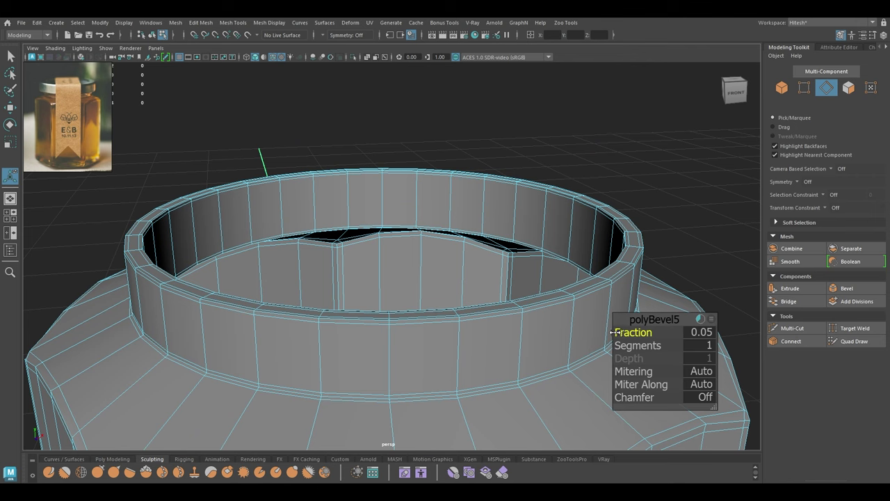
Display the jar smoothed in object mode, turn off the wireframe overlay, and examine its overall shape.
right_drag(471, 223, 518, 206)
scroll(637, 166, down, 2)
scroll(637, 166, down, 5)
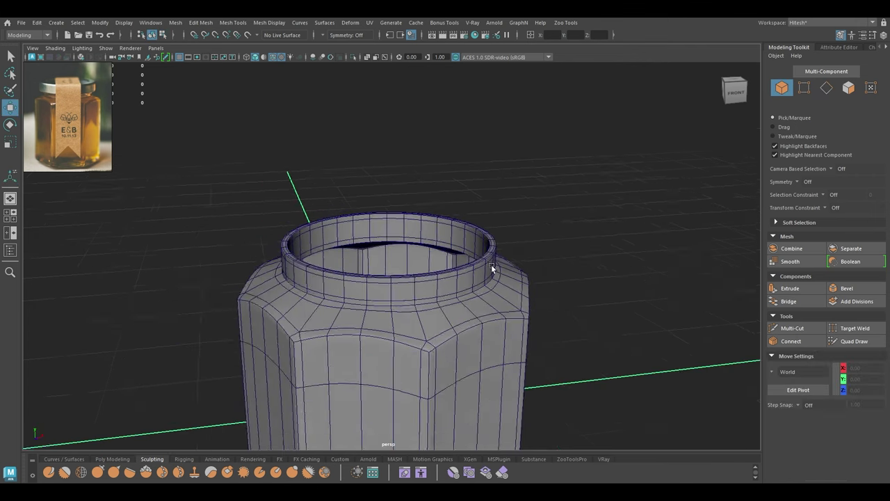
alt+drag(491, 264, 495, 250)
click(273, 60)
mouse_move(356, 202)
alt+mouse_down()
mouse_move(362, 149)
mouse_move(367, 213)
alt+mouse_up()
scroll(367, 214, down, 3)
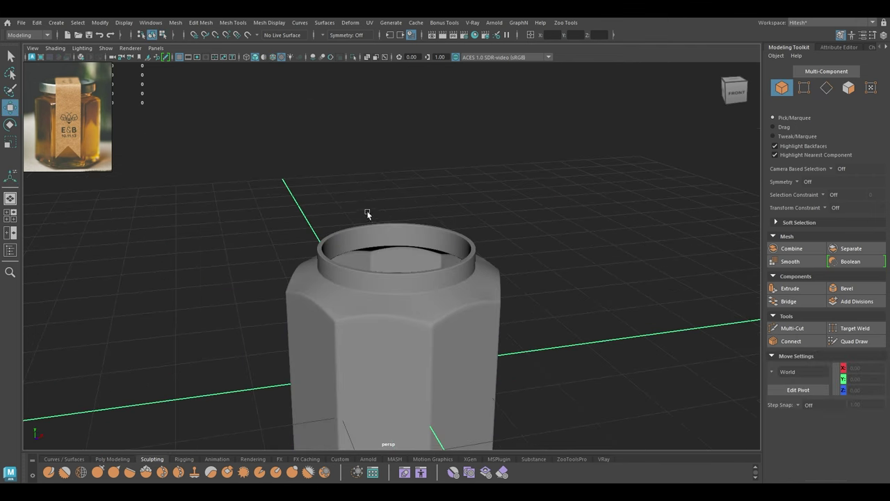
mouse_move(411, 295)
alt+mouse_down()
mouse_move(432, 197)
mouse_move(405, 239)
mouse_move(424, 236)
mouse_move(418, 305)
alt+mouse_up()
scroll(415, 341, up, 3)
click(415, 341)
alt+drag(415, 343, 414, 324)
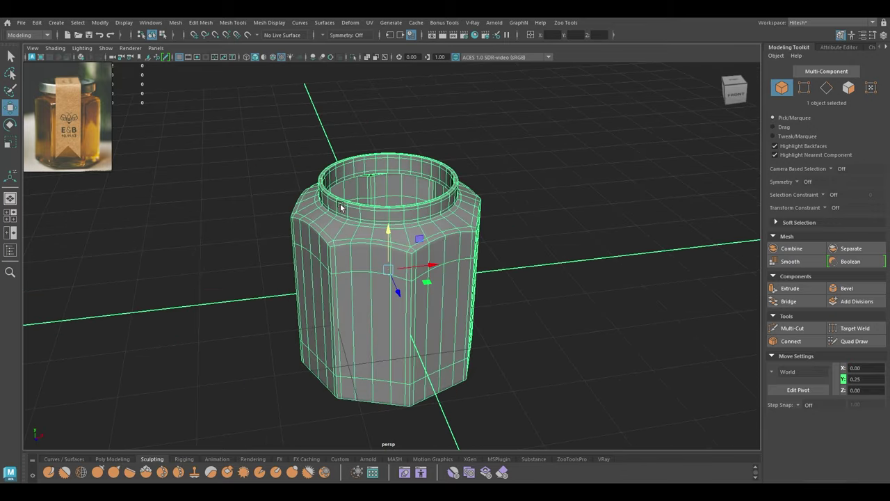
alt+drag(341, 206, 302, 143)
click(302, 144)
Show the Outliner with the reference photo moved clear of it, and return the jar to unsmoothed display.
click(11, 250)
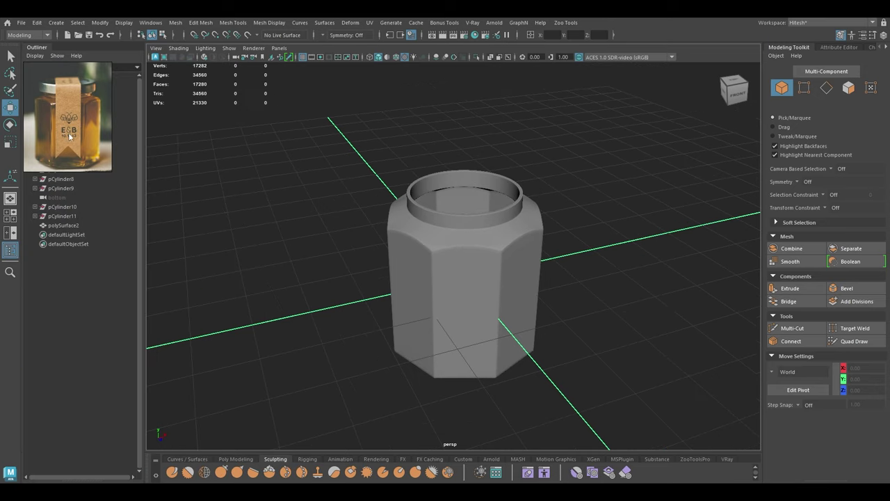
drag(77, 118, 200, 118)
click(499, 249)
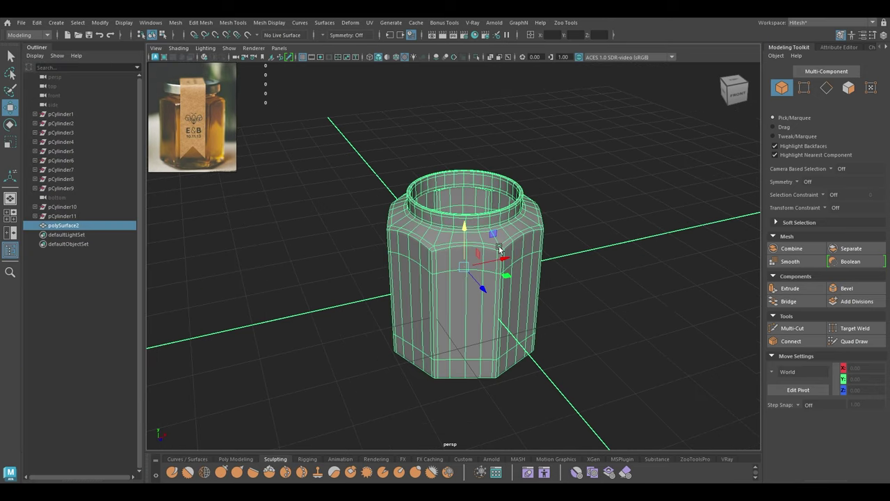
key(1)
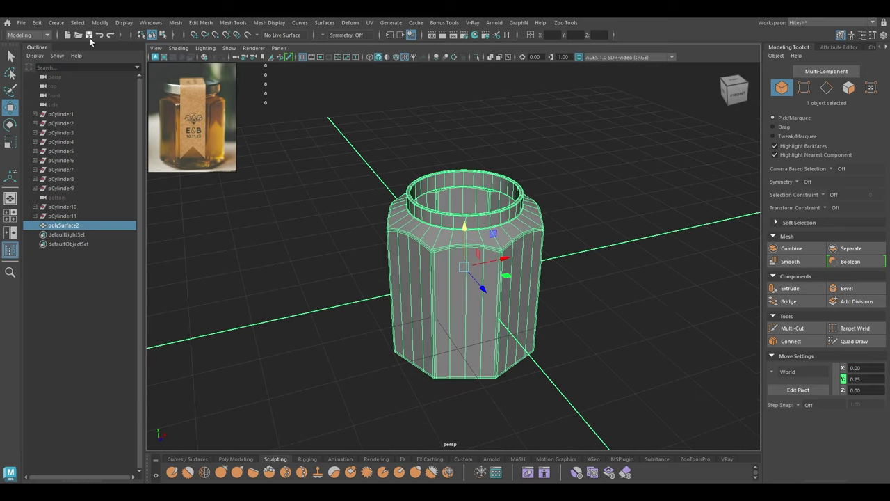
Delete the jar mesh's construction history and rename the mesh as Jar_geo.
alt+drag(431, 183, 435, 260)
alt+right_drag(435, 260, 433, 299)
click(37, 23)
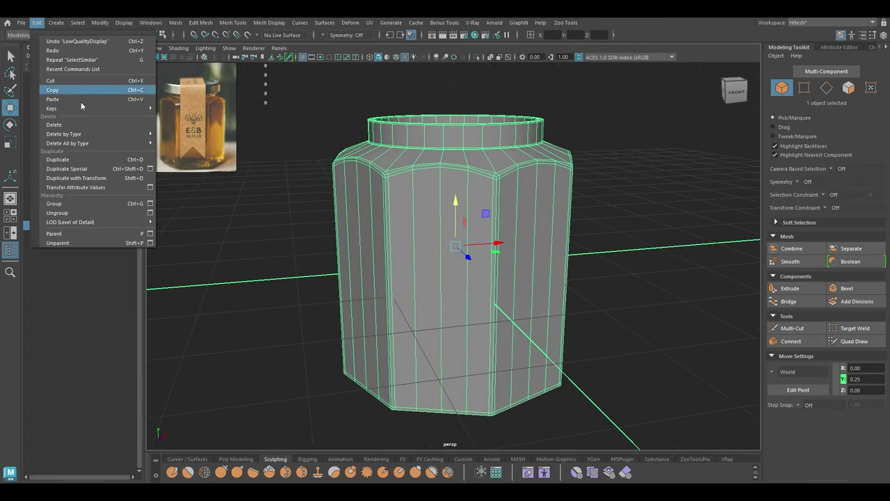
click(205, 134)
double_click(63, 123)
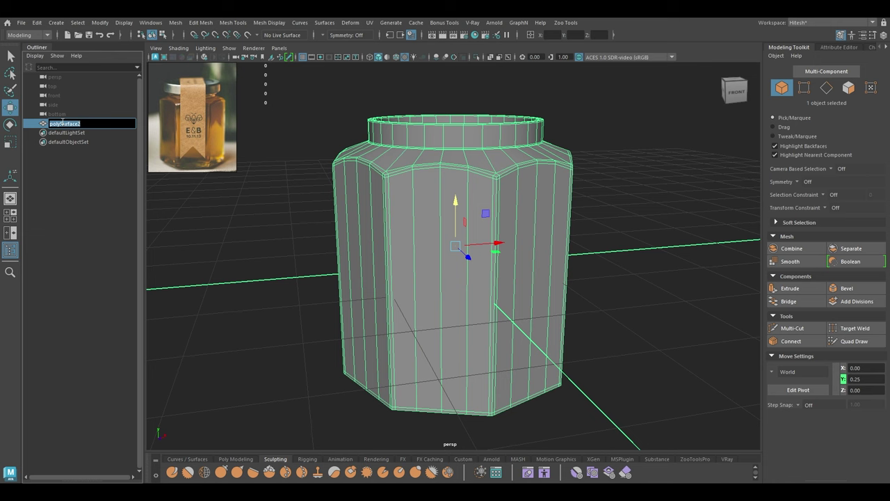
key(Return)
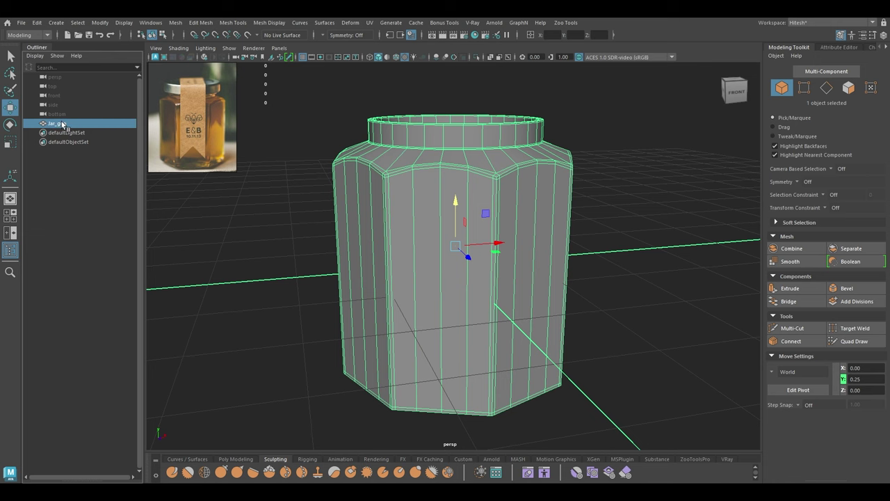
Examine the jar's neck and shoulders in the front view and its whole form in the perspective view.
alt+drag(282, 178, 329, 205)
click(627, 151)
key(space)
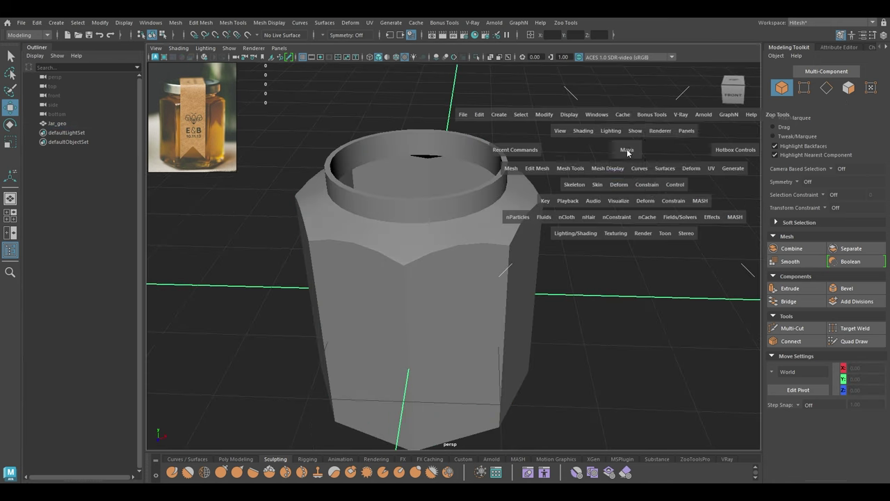
drag(627, 150, 623, 192)
scroll(495, 161, up, 2)
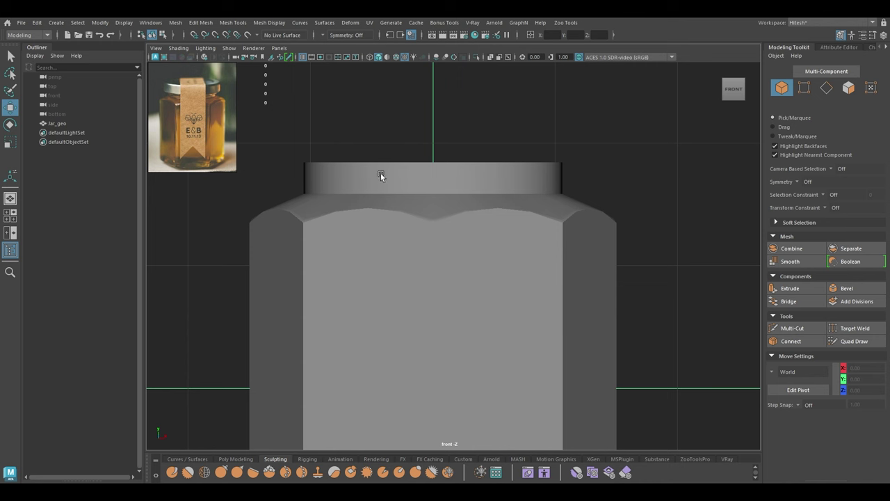
scroll(446, 122, up, 1)
alt+middle_drag(454, 136, 461, 147)
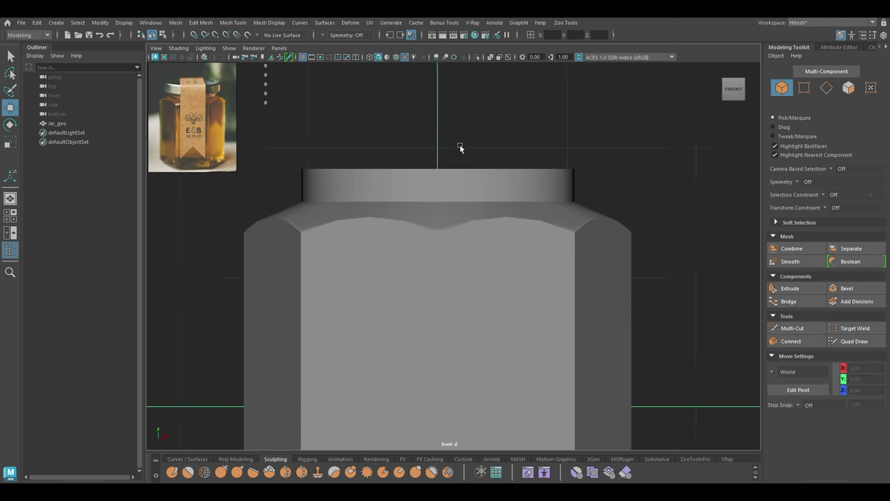
key(space)
drag(461, 146, 458, 115)
scroll(431, 227, up, 3)
alt+middle_drag(432, 228, 430, 267)
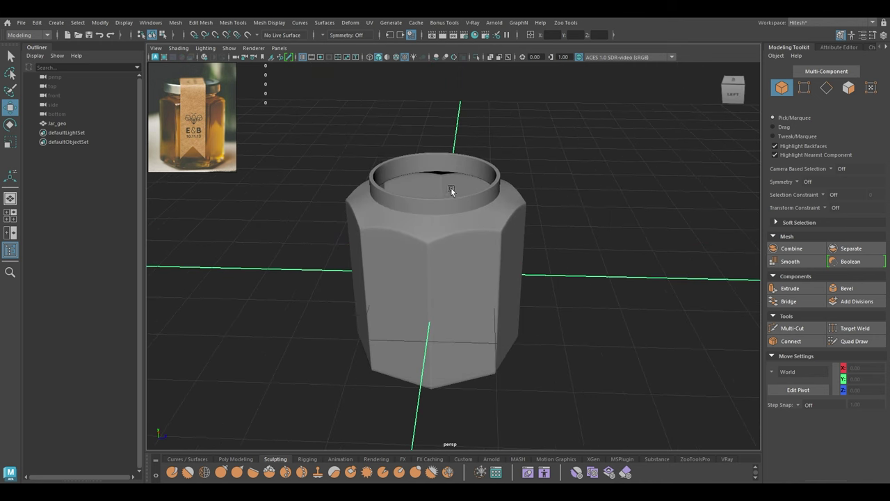
Create a polygon cylinder for the lid in the front view and raise it above the jar's neck.
key(space)
drag(451, 190, 495, 167)
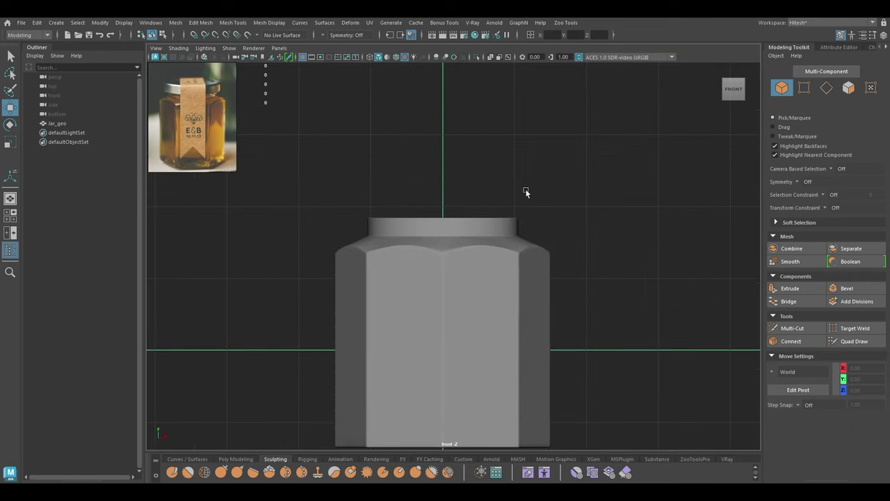
shift+right_drag(507, 123, 465, 123)
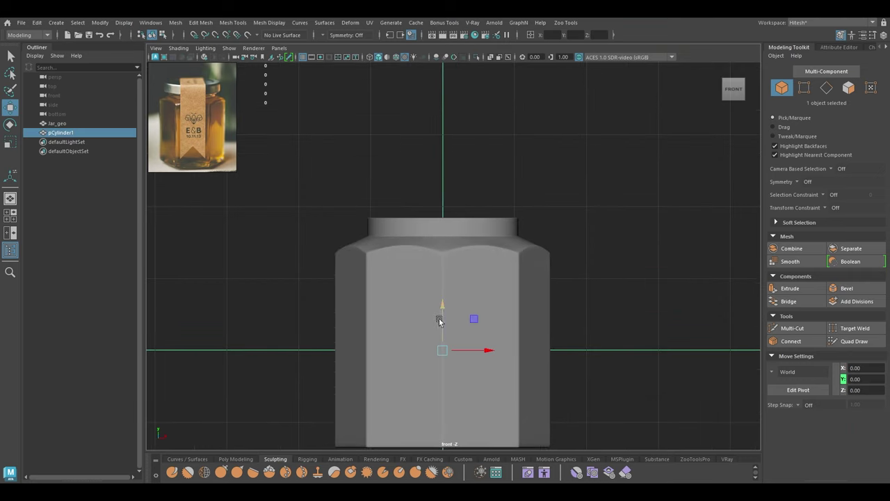
drag(442, 308, 433, 103)
Set the new cylinder's axis subdivisions to 8.
key(t)
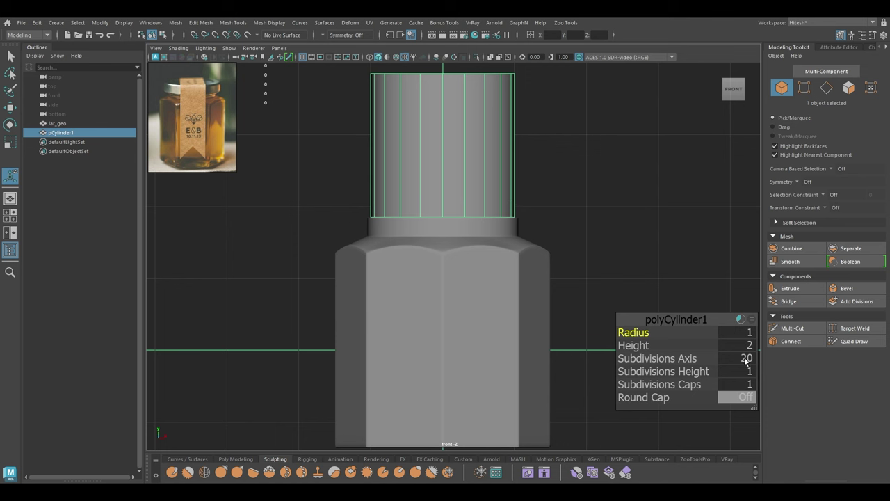
click(746, 359)
text(8)
key(Return)
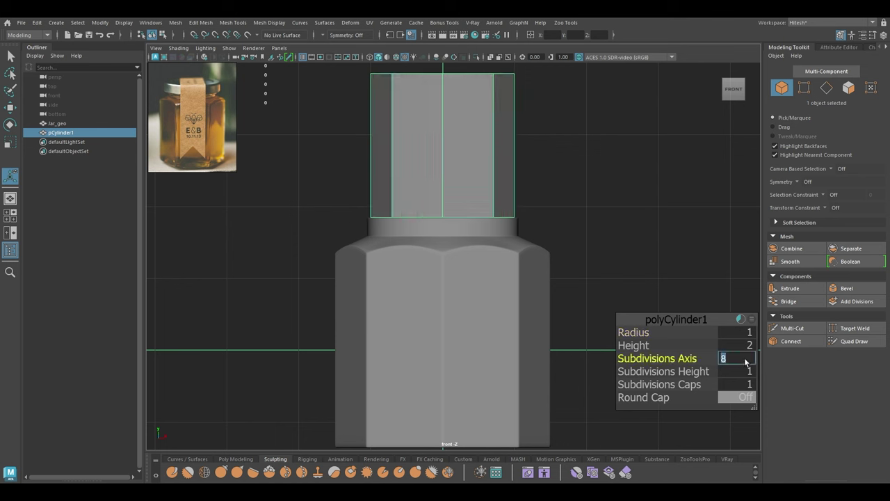
click(649, 321)
key(w)
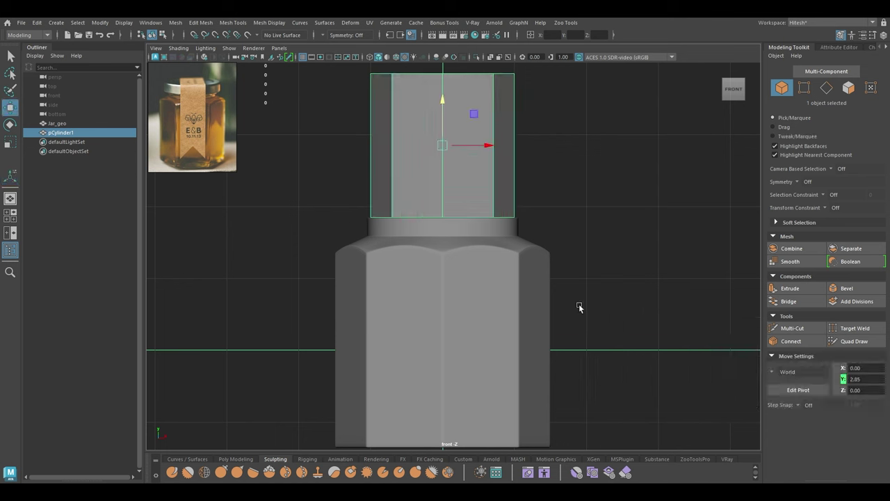
Set the lid cylinder's axis subdivisions to 16.
key(t)
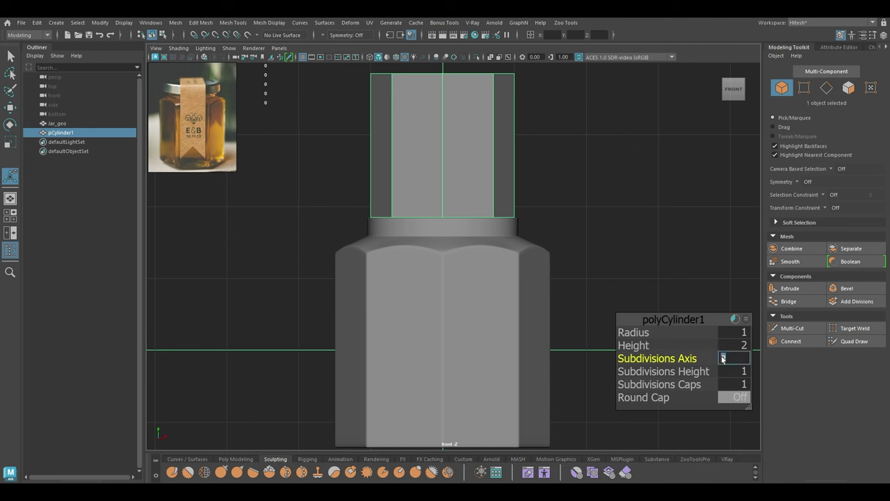
text(16)
key(Return)
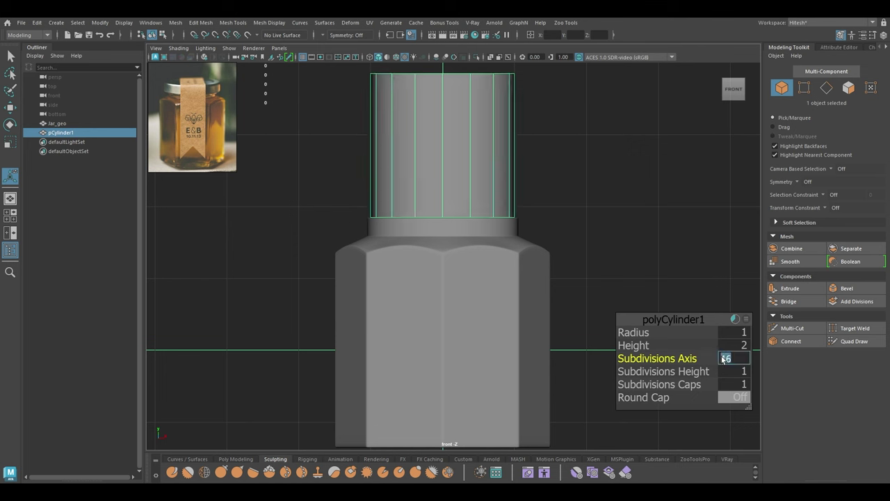
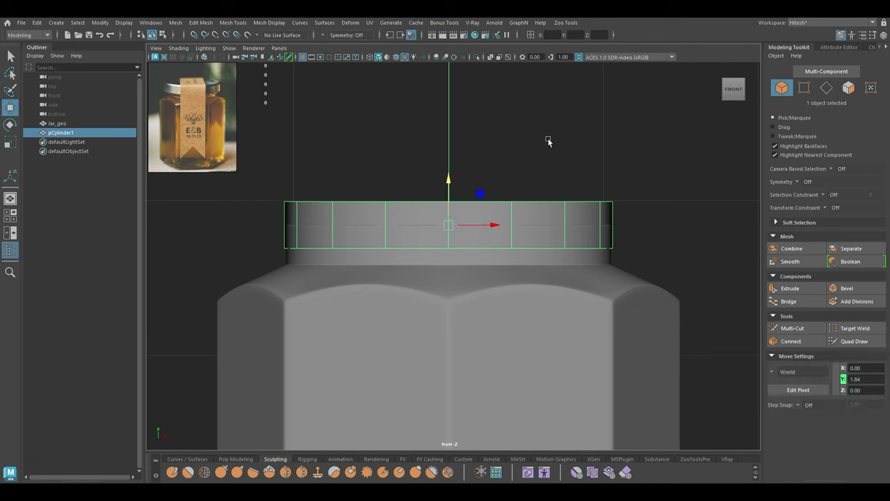
Extrude the lid cylinder's full ring of side faces outward with a thickness of 0.35.
right_drag(508, 117, 519, 133)
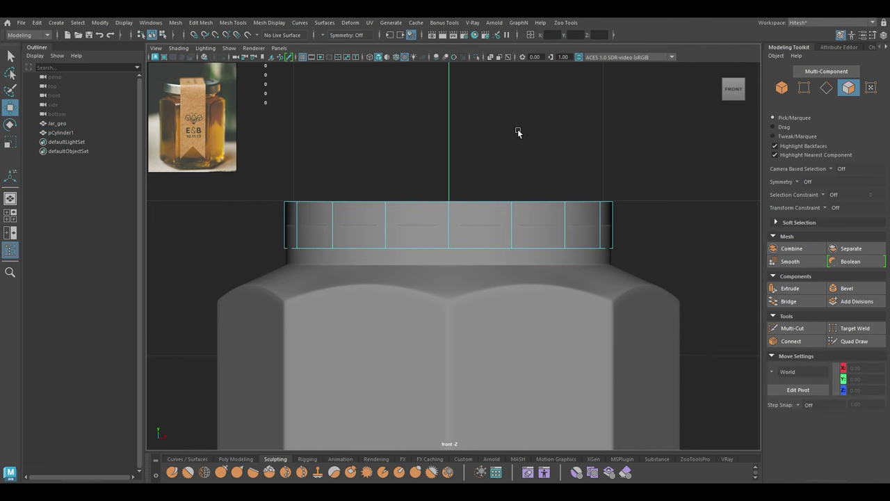
click(493, 224)
double_click(429, 224)
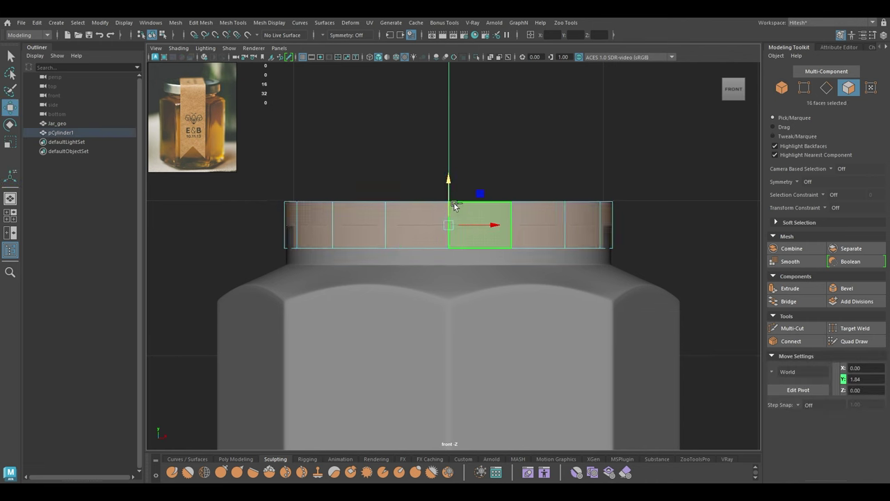
key(ctrl+e)
drag(637, 334, 654, 337)
Compare the lid with the jar's outline in the top wireframe view and set the extrusion thickness to 0.32.
scroll(524, 170, up, 1)
key(space)
drag(521, 162, 468, 159)
scroll(461, 156, up, 2)
alt+middle_drag(468, 180, 476, 262)
key(4)
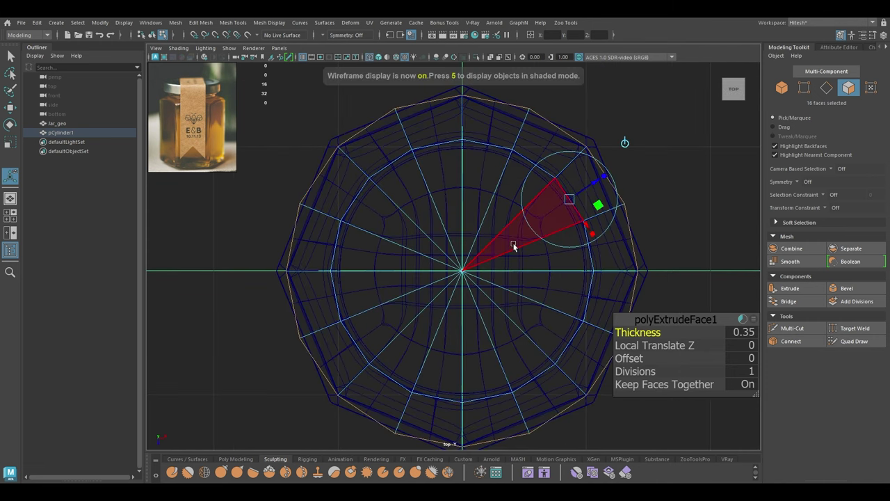
drag(640, 334, 634, 334)
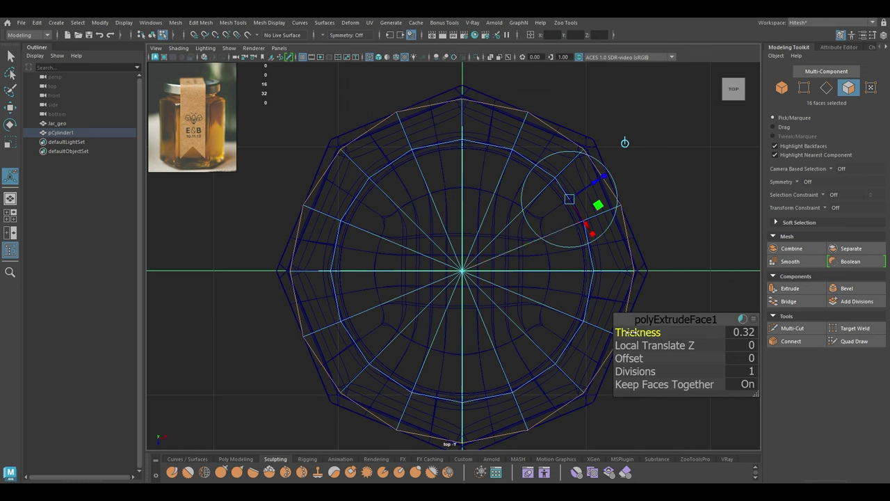
drag(629, 331, 630, 333)
Return to shaded perspective display in object mode and hide everything except the lid.
key(space)
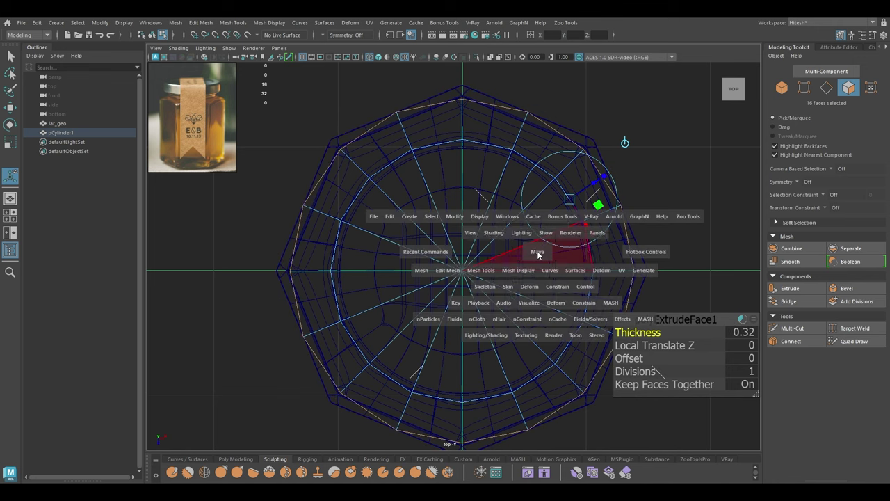
mouse_move(536, 253)
mouse_down()
mouse_move(548, 194)
mouse_move(518, 191)
mouse_move(513, 178)
mouse_move(501, 196)
mouse_up()
key(6)
key(w)
key(F8)
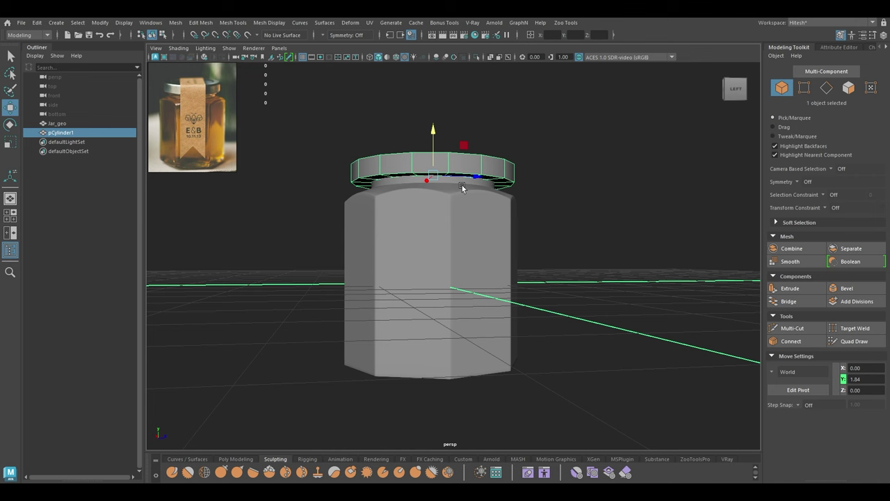
key(alt+h)
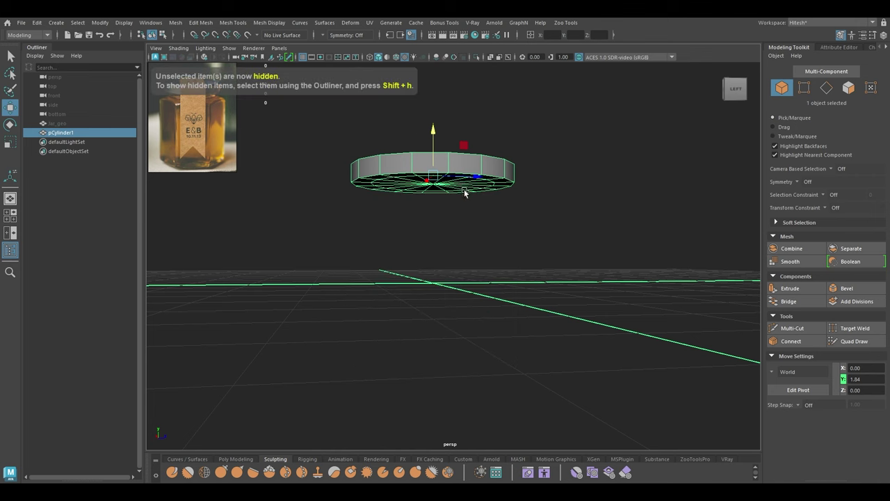
Extrude the 16 central faces on the lid's underside and raise them to Y 1.91 to hollow the lid.
alt+drag(466, 193, 443, 169)
scroll(431, 185, up, 5)
key(f)
right_drag(406, 221, 405, 250)
key(Tab)
mouse_move(530, 297)
mouse_down()
mouse_move(443, 255)
mouse_move(475, 254)
mouse_move(450, 230)
mouse_move(449, 210)
mouse_move(447, 222)
mouse_up()
key(ctrl+e)
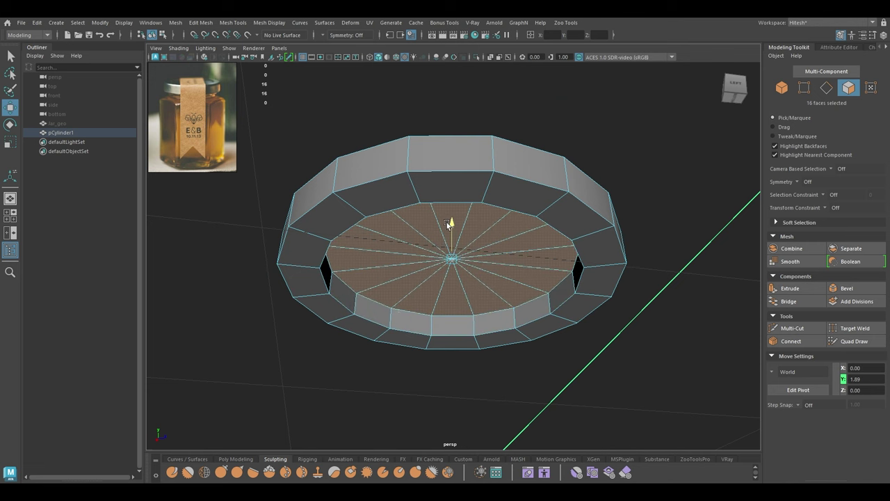
mouse_move(346, 251)
alt+mouse_down()
mouse_move(338, 240)
mouse_move(350, 269)
mouse_move(353, 262)
alt+mouse_up()
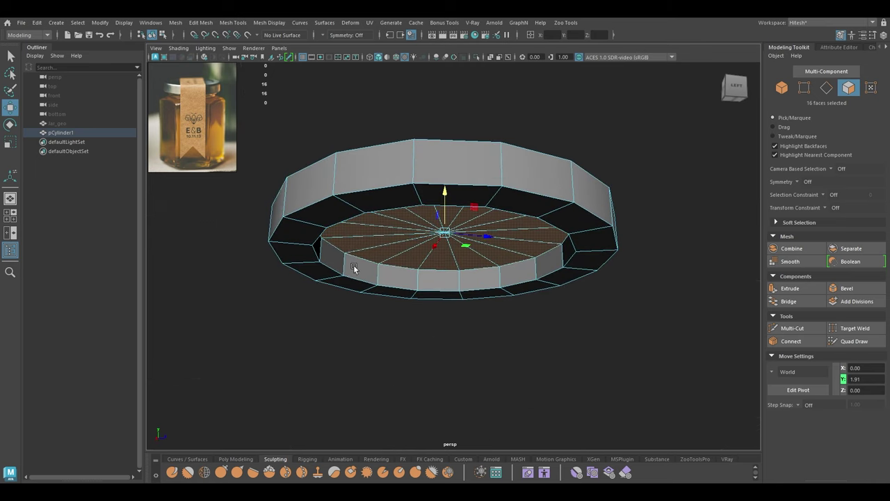
Extrude the 16 central faces on the lid's top and lower them slightly to Y 1.92, forming a shallow recess.
alt+drag(353, 264, 359, 310)
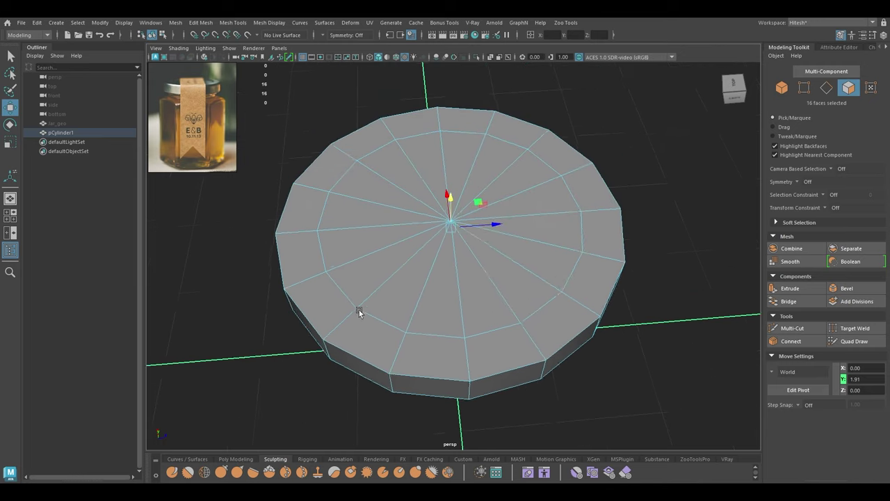
mouse_move(508, 258)
mouse_down()
mouse_move(434, 271)
mouse_move(511, 275)
mouse_move(500, 187)
mouse_move(502, 296)
mouse_up()
click(636, 205)
mouse_move(577, 221)
mouse_down()
mouse_move(417, 219)
mouse_move(450, 236)
mouse_move(425, 241)
mouse_up()
key(ctrl+e)
key(w)
drag(449, 197, 448, 205)
Bevel the inner and outer edge loops of the lid's bottom rim with 3 segments and a small fraction.
alt+drag(452, 264, 457, 195)
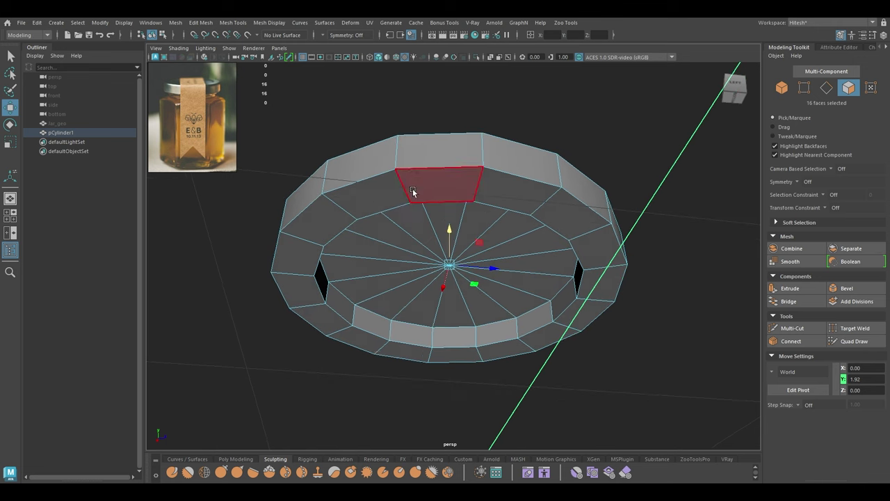
right_drag(413, 192, 415, 140)
double_click(430, 169)
shift+click(430, 168)
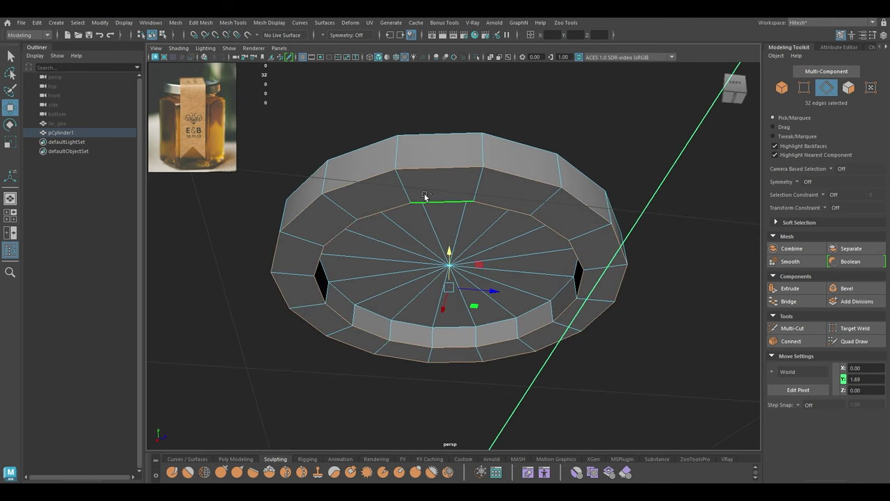
key(ctrl+b)
drag(644, 333, 719, 362)
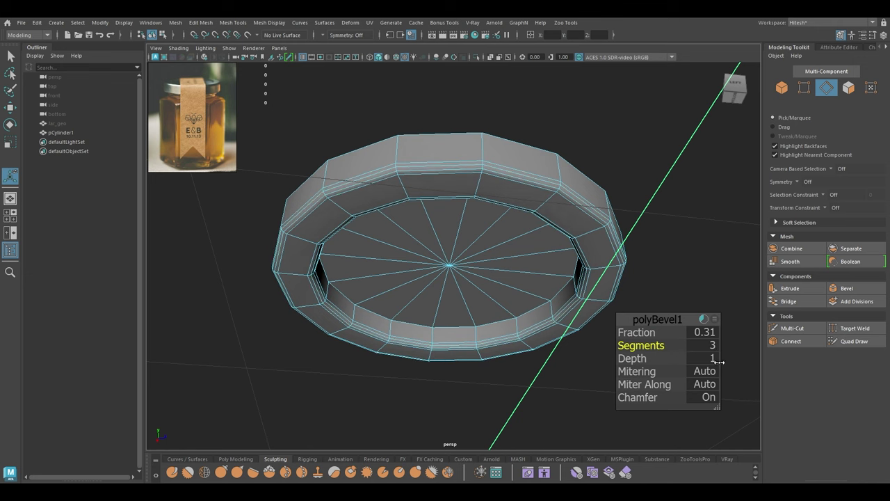
drag(643, 333, 635, 333)
key(w)
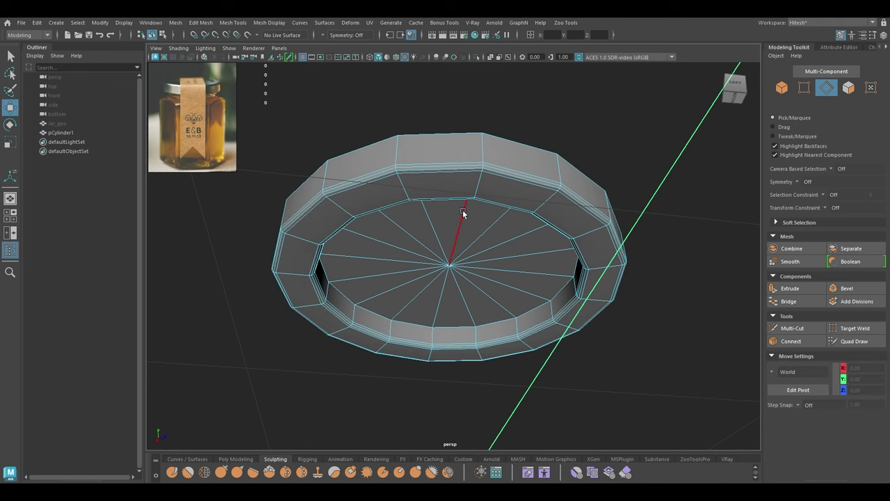
Return to object mode, unhide the jar, and clear the selection to show the lid seated on it.
key(F8)
key(ctrl+shift+h)
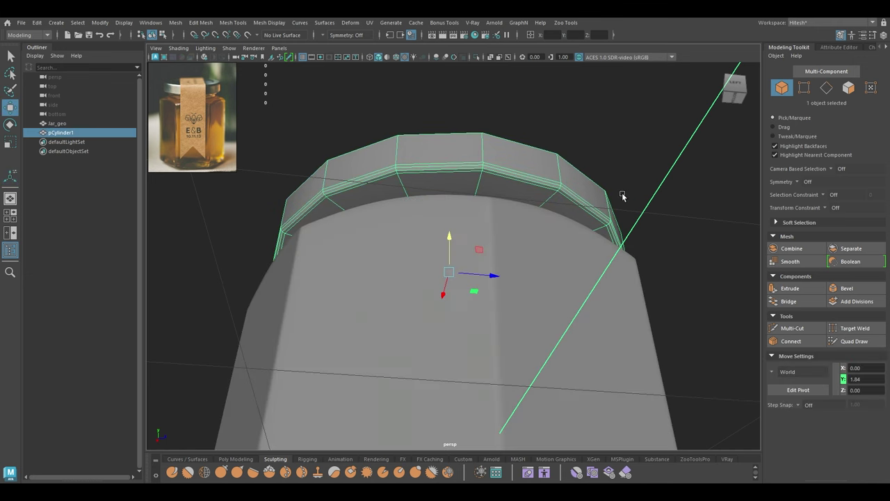
click(669, 213)
alt+drag(623, 196, 635, 278)
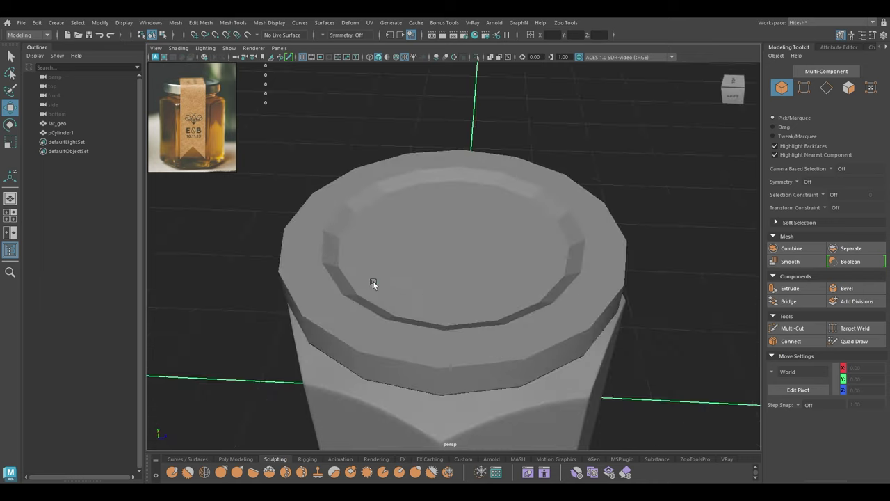
Bevel the upper and lower edge loops of the lid's top recess with fraction 0.21 and chamfer off.
click(372, 282)
scroll(370, 299, up, 3)
right_drag(332, 217, 332, 195)
alt+drag(272, 211, 259, 306)
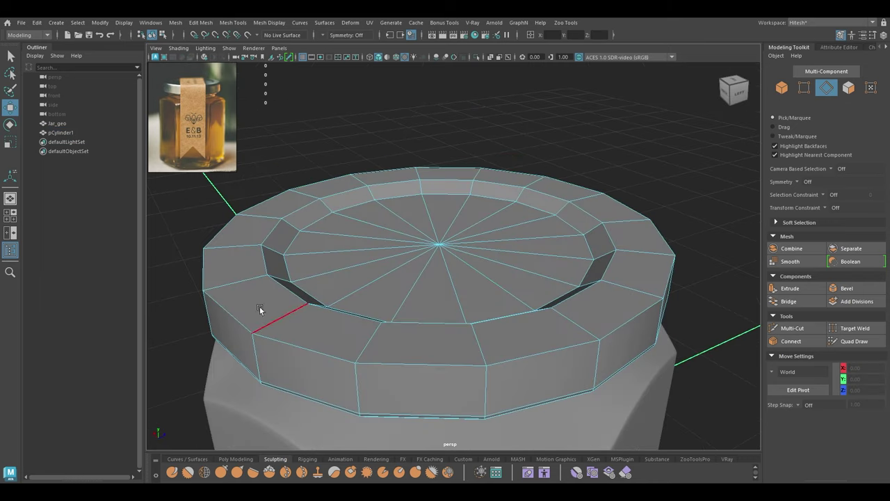
double_click(283, 285)
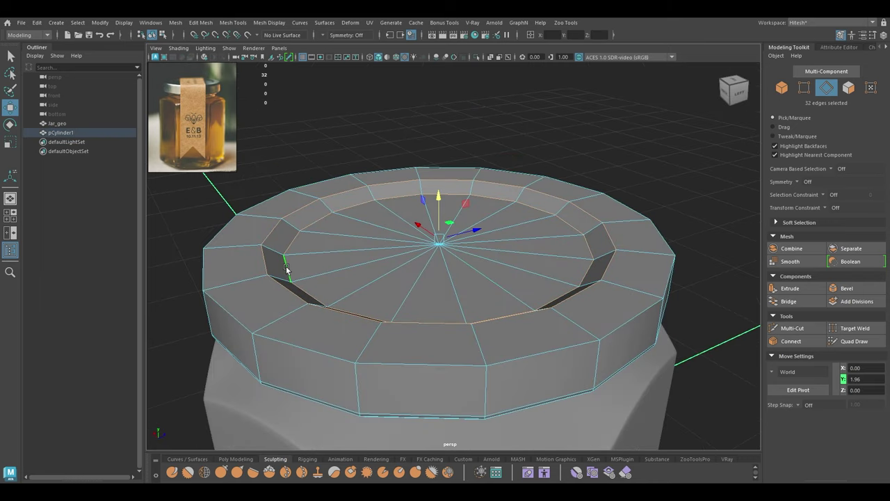
key(ctrl+b)
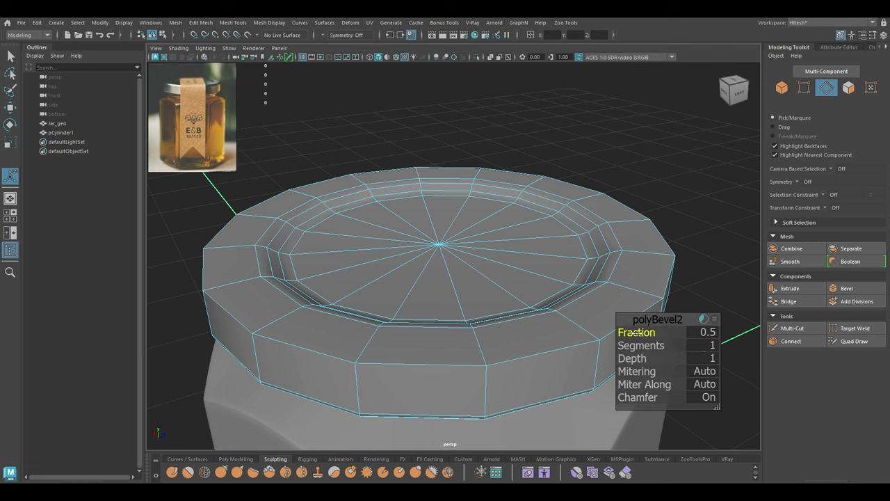
drag(635, 333, 623, 335)
click(629, 398)
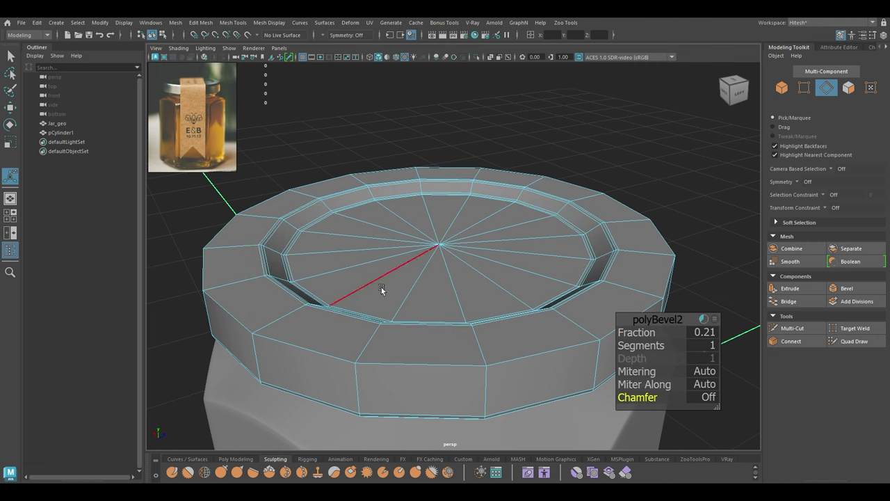
key(w)
Bevel the lid's outer top edge loop with a small fraction to give it a narrow supporting edge.
double_click(464, 364)
key(ctrl+b)
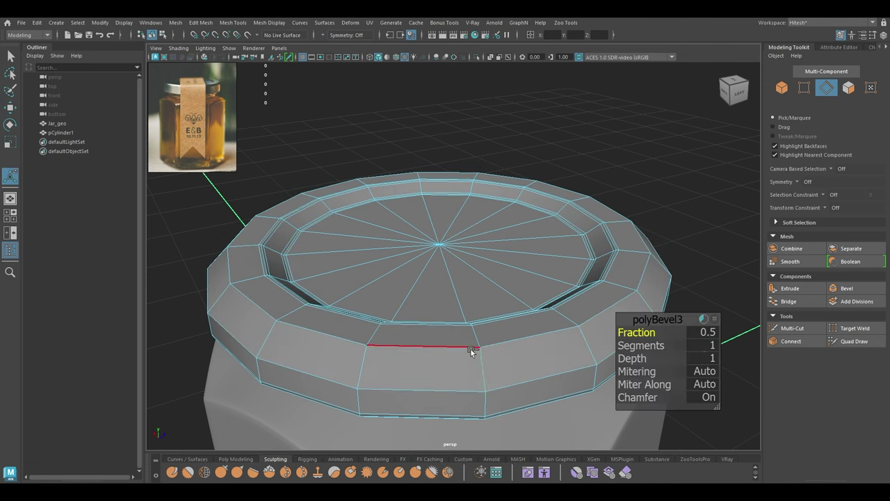
mouse_move(646, 335)
mouse_down()
mouse_move(627, 338)
mouse_move(669, 348)
mouse_move(636, 333)
mouse_up()
key(w)
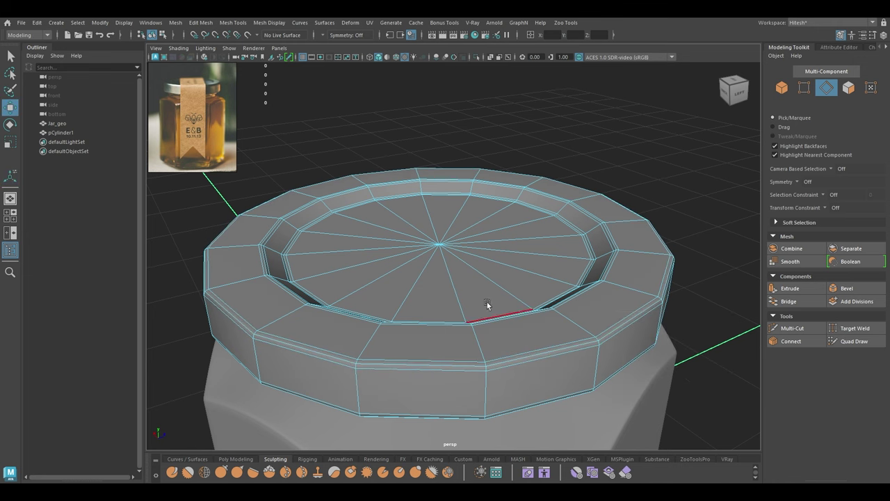
Display the lid smoothed in object mode and examine the capped jar's proportions against the reference photo.
right_drag(411, 218, 500, 202)
click(558, 136)
alt+drag(571, 271, 511, 266)
click(507, 243)
click(498, 201)
scroll(487, 199, down, 5)
scroll(511, 266, down, 2)
alt+middle_drag(507, 297, 502, 248)
mouse_move(502, 248)
alt+mouse_down()
mouse_move(510, 232)
mouse_move(490, 236)
alt+mouse_up()
scroll(491, 240, up, 3)
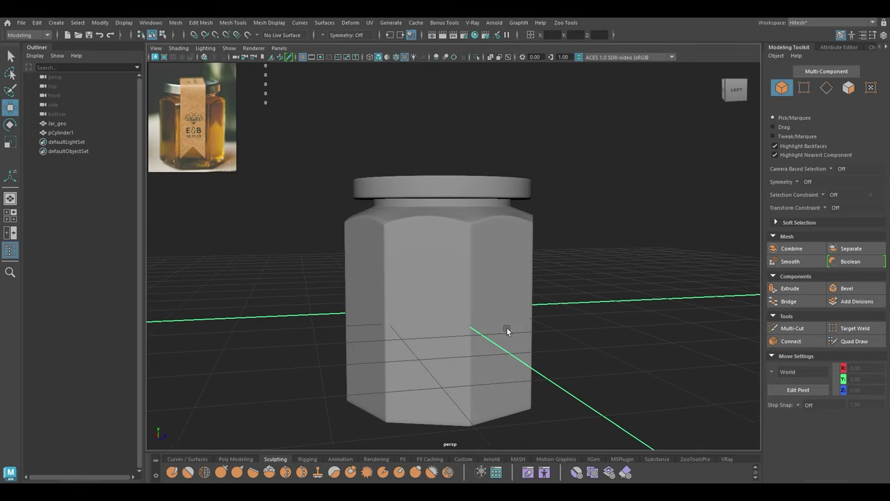
scroll(507, 360, up, 2)
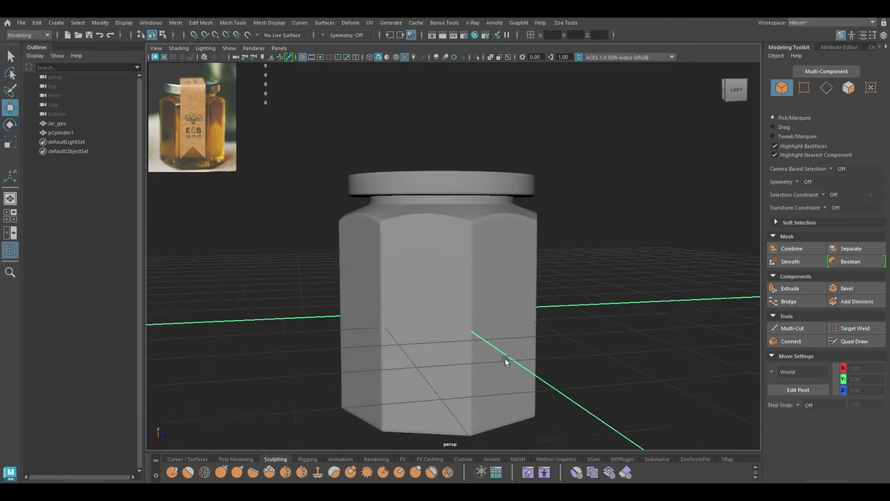
Select the lid in the front view and return it to unsmoothed display.
key(space)
drag(506, 355, 506, 376)
scroll(493, 247, down, 1)
click(495, 241)
scroll(495, 241, down, 2)
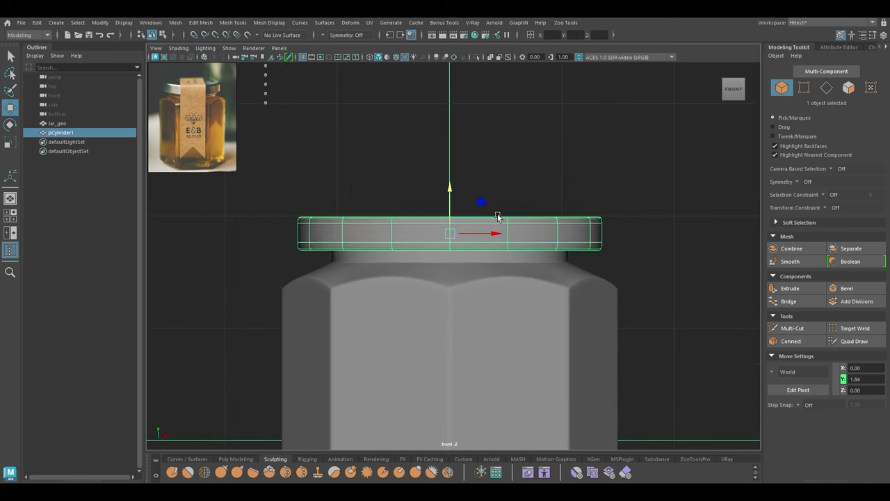
key(1)
Raise the lid's upper and recess vertices slightly in front-view wireframe to make the lid taller, leaving the bottom rim in place.
right_drag(493, 158, 437, 158)
drag(654, 173, 258, 239)
key(4)
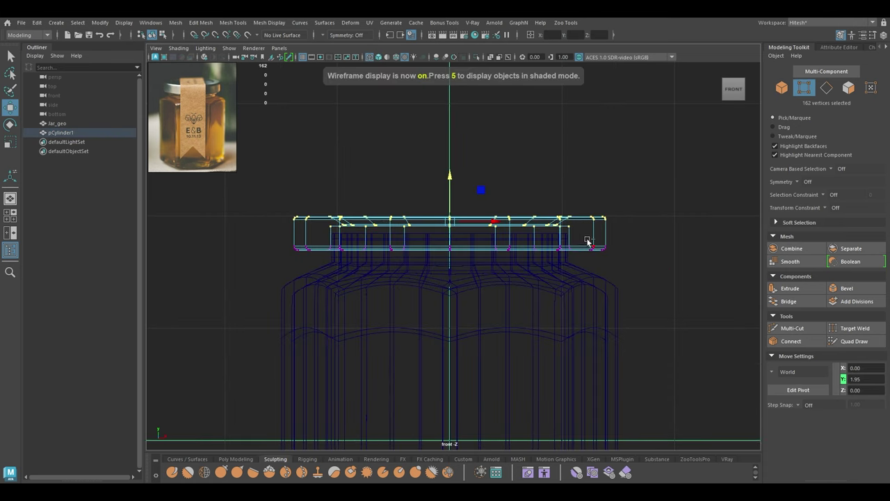
alt+right_drag(593, 329, 680, 335)
ctrl+drag(690, 233, 100, 202)
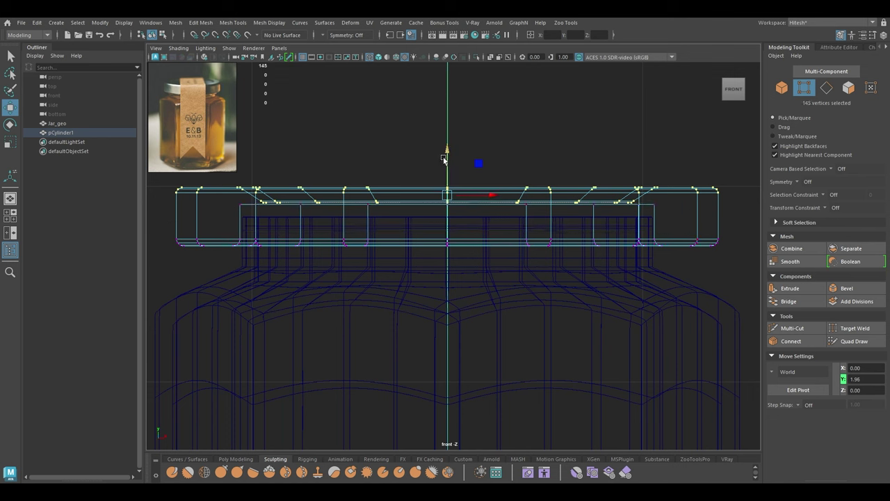
drag(444, 159, 447, 145)
right_drag(420, 149, 481, 113)
Display the lid smoothed in the shaded perspective view and examine its new height on the jar.
key(space)
drag(481, 113, 495, 86)
key(6)
click(591, 162)
alt+drag(591, 163, 563, 236)
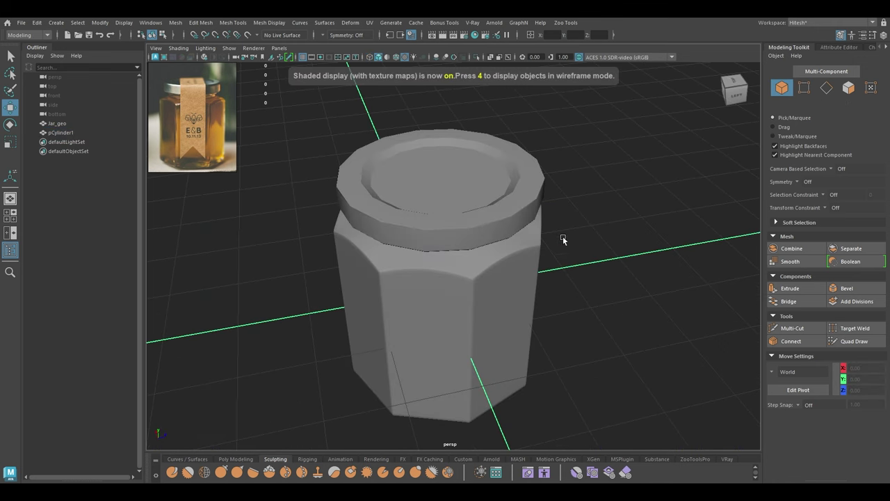
click(482, 215)
key(3)
click(657, 193)
alt+drag(656, 193, 452, 198)
key(1)
click(420, 197)
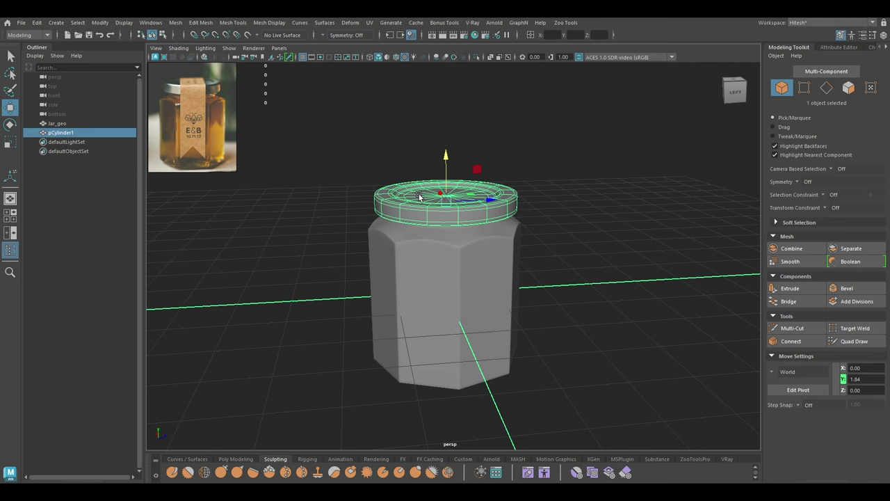
Delete the lid's construction history and rename it Cap_geo.
click(37, 22)
mouse_move(96, 135)
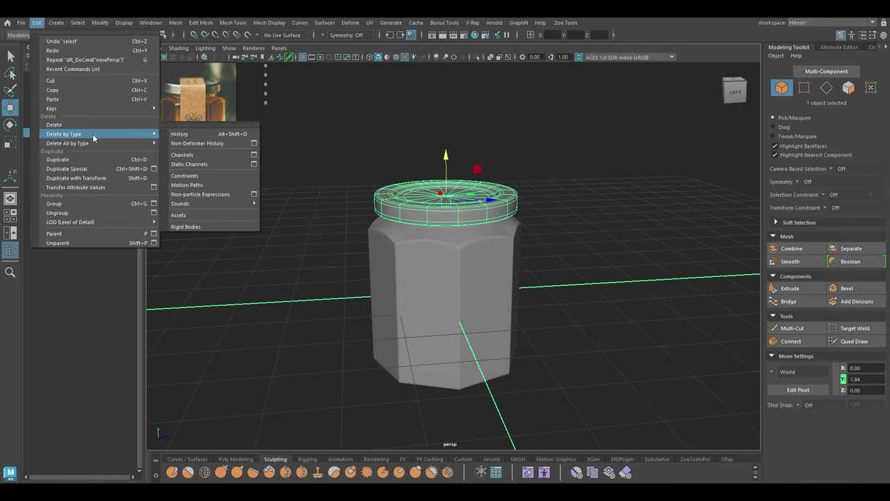
click(179, 133)
double_click(66, 133)
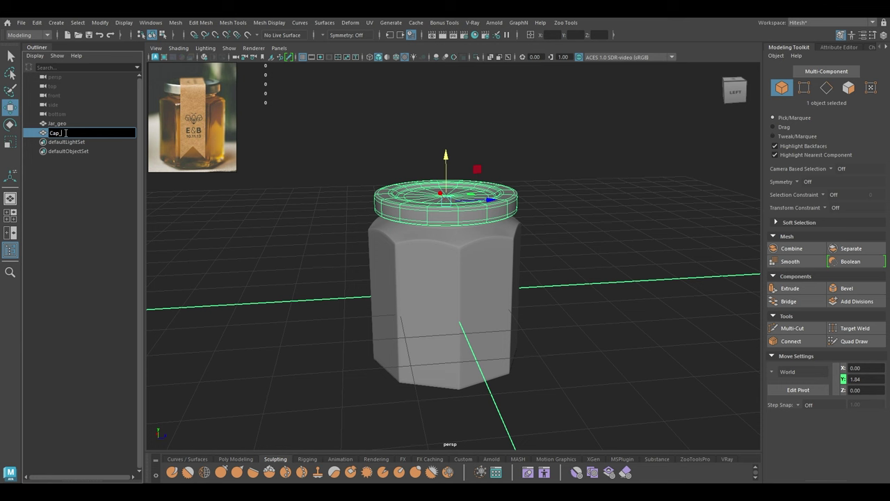
text(Cap_geo)
key(Return)
click(337, 181)
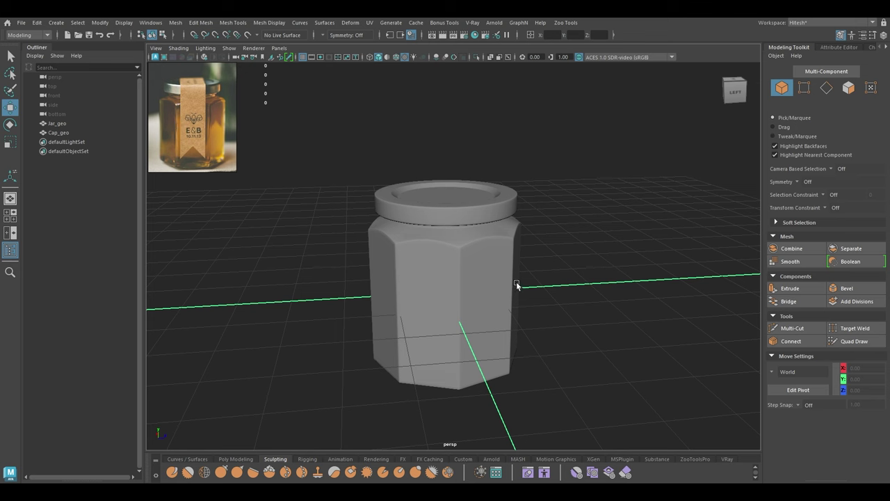
Hide the lid and display the jar's mesh unsmoothed.
alt+drag(516, 285, 434, 245)
click(447, 236)
key(ctrl+h)
alt+right_drag(434, 245, 445, 296)
click(450, 253)
alt+drag(445, 226, 423, 238)
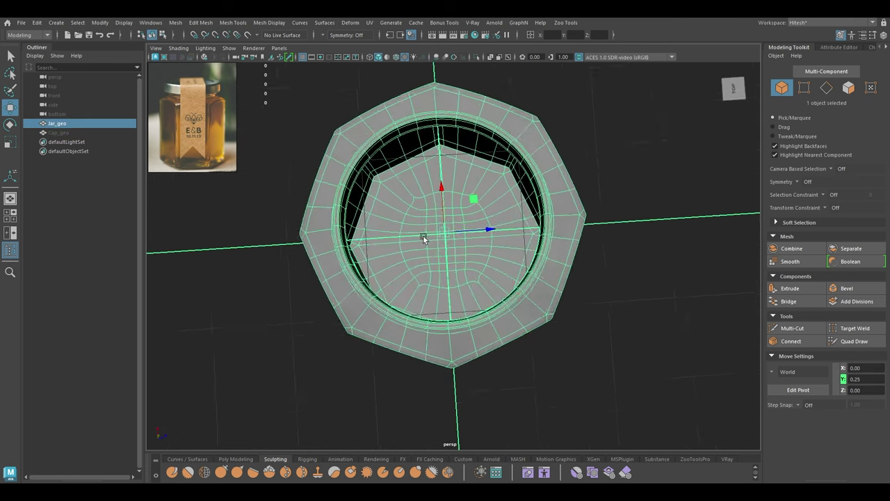
scroll(423, 239, up, 2)
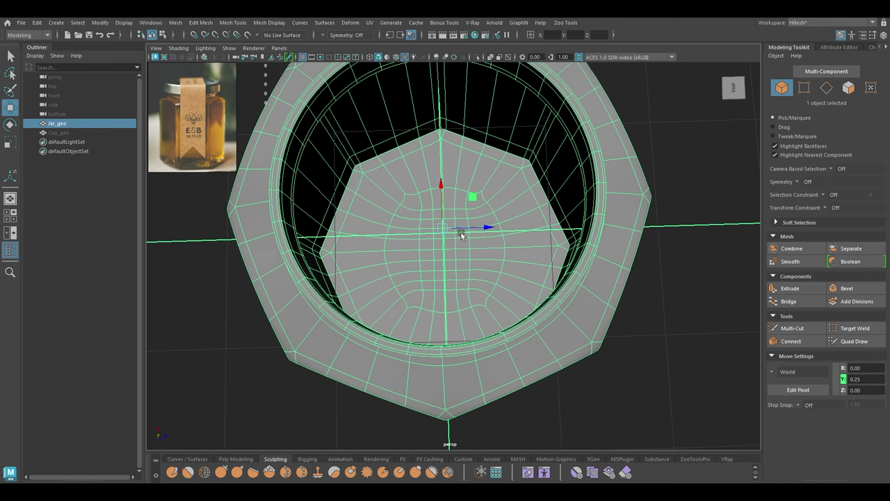
key(1)
Select the four central faces of the jar's inner floor in the top view.
alt+drag(430, 249, 425, 252)
right_drag(701, 163, 701, 189)
key(space)
drag(492, 221, 442, 221)
alt+right_drag(442, 222, 479, 336)
scroll(480, 334, up, 3)
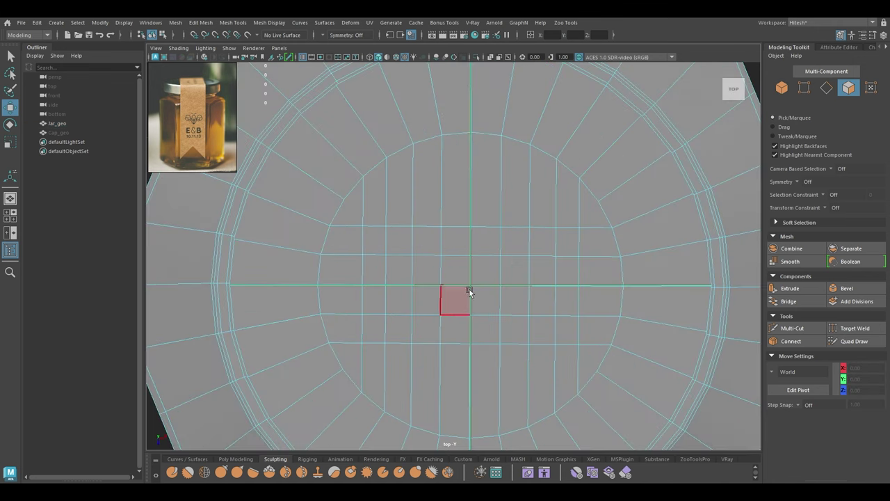
click(462, 277)
shift+click(484, 298)
shift+click(457, 299)
Grow the face selection outward across the jar's inner floor and up its inner walls.
key(space)
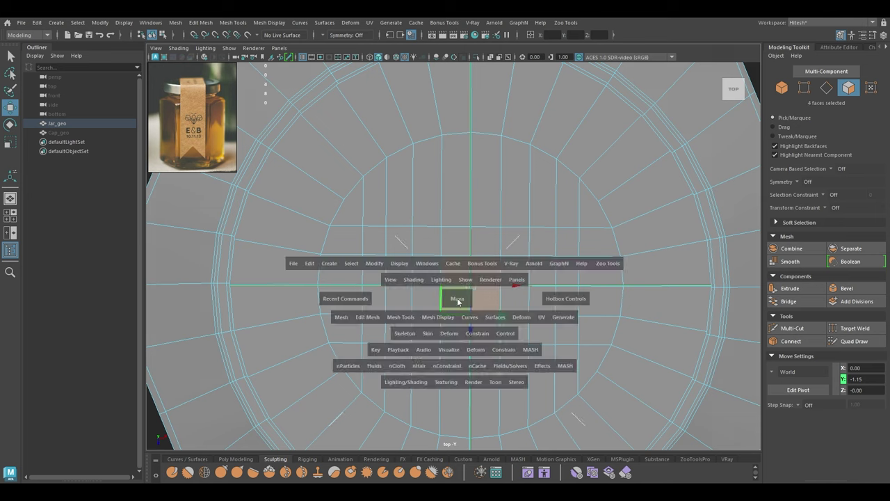
drag(458, 301, 465, 255)
key(shift+period)
key(shift+period)
key(shift+period)
key(shift+period)
key(shift+period)
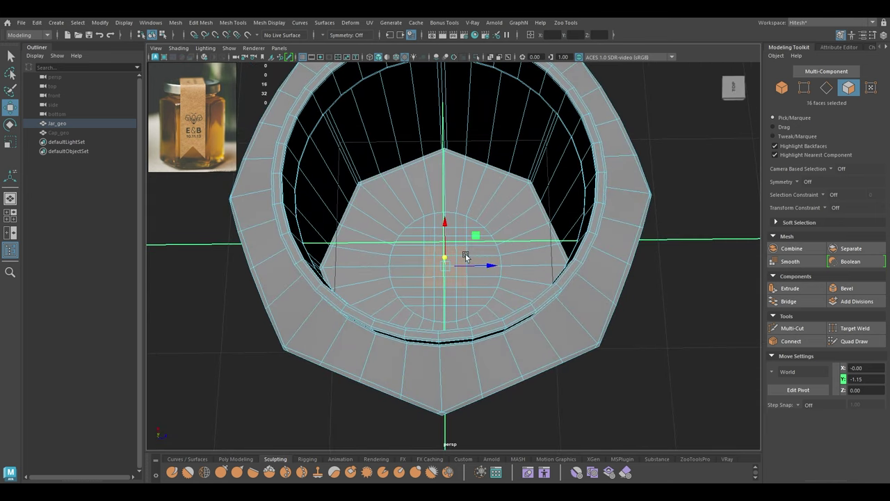
key(shift+period)
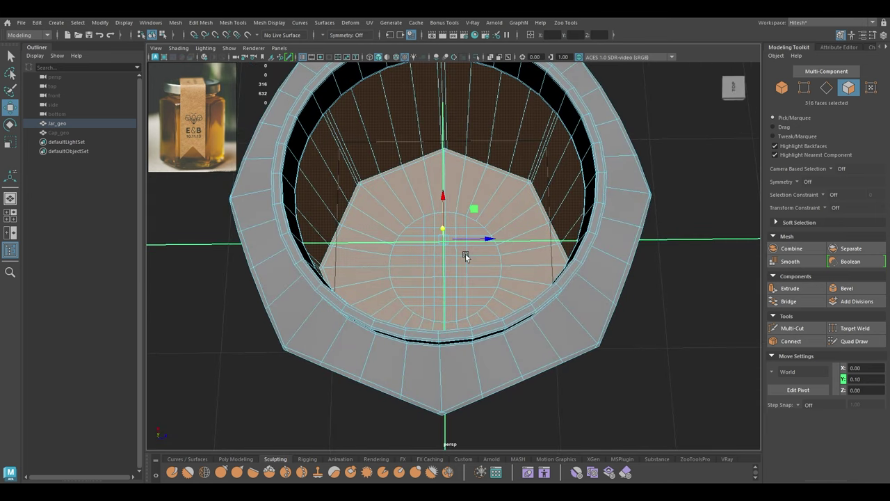
Extend the inner face selection up to the base of the neck, using front-view wireframe to judge where it ends.
mouse_move(465, 253)
alt+mouse_down()
mouse_move(446, 205)
mouse_move(452, 197)
mouse_move(465, 248)
alt+mouse_up()
key(space)
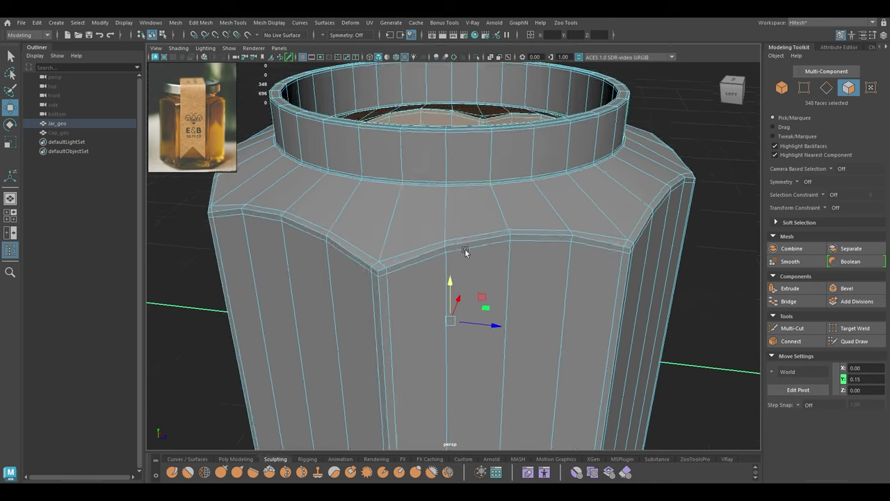
key(4)
scroll(470, 247, up, 2)
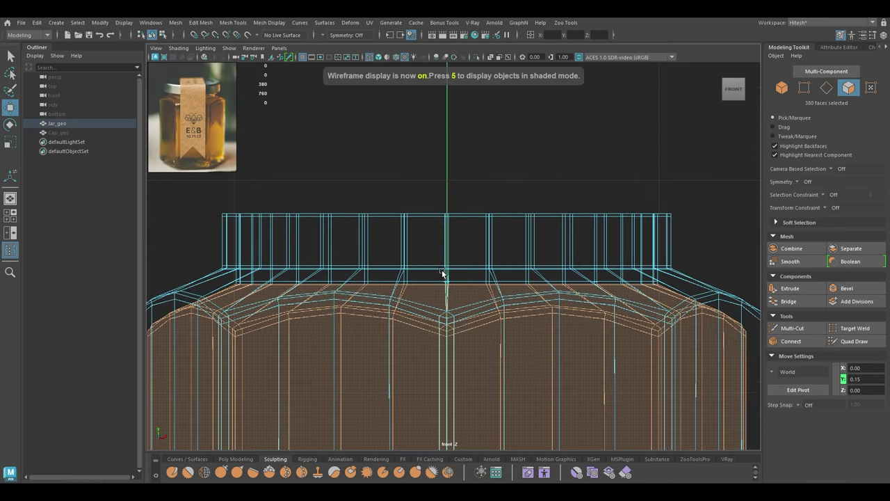
key(shift+period)
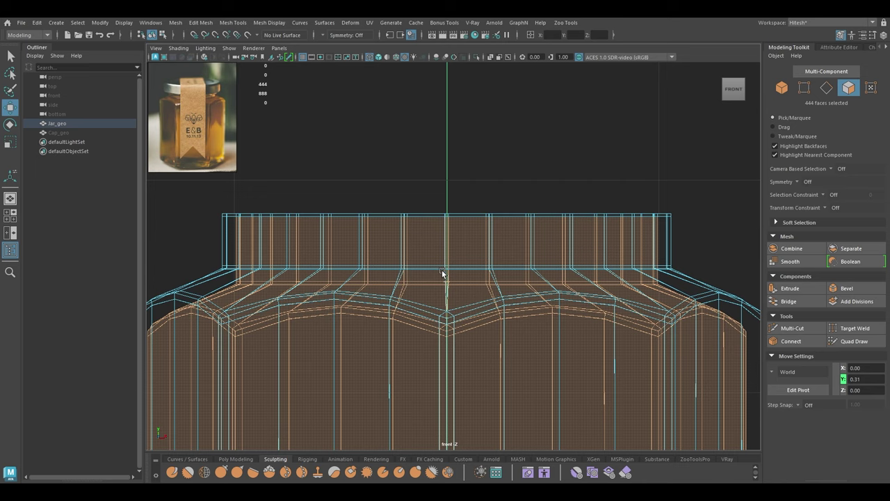
key(shift+comma)
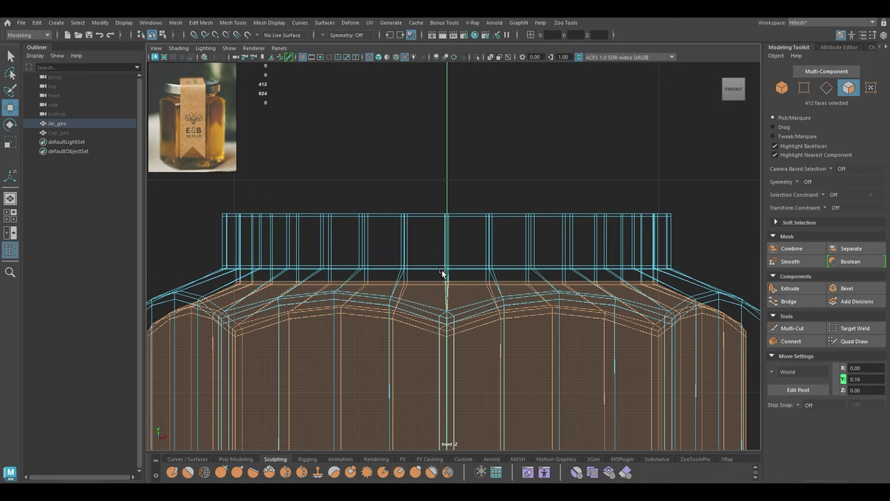
Duplicate the selected inner faces as a separate mesh and select that mesh in object mode in the shaded perspective view.
scroll(433, 248, down, 6)
scroll(433, 248, up, 4)
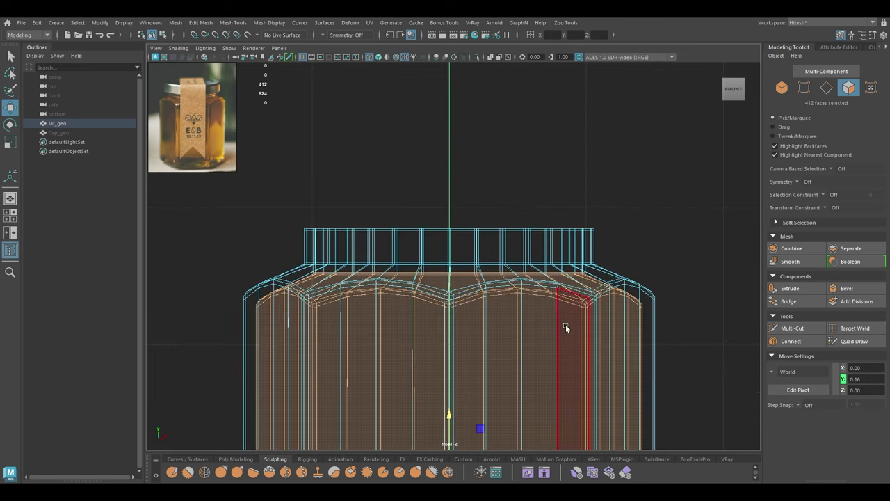
key(space)
mouse_move(565, 307)
mouse_down()
mouse_move(577, 273)
mouse_move(577, 289)
mouse_up()
key(6)
alt+drag(562, 257, 562, 278)
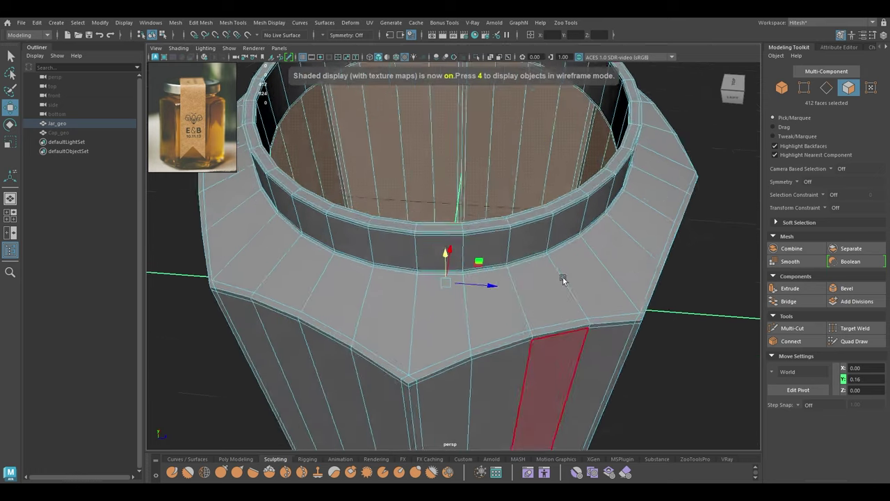
scroll(581, 228, down, 3)
alt+drag(581, 227, 681, 173)
shift+right_drag(681, 174, 674, 343)
right_drag(673, 264, 709, 173)
click(448, 149)
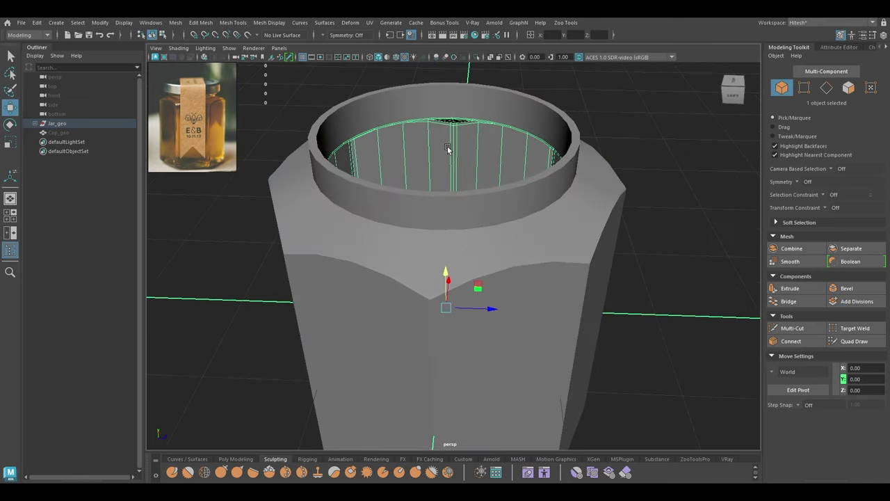
Delete the Jar_geo group's construction history and ungroup its two meshes.
click(52, 124)
click(35, 124)
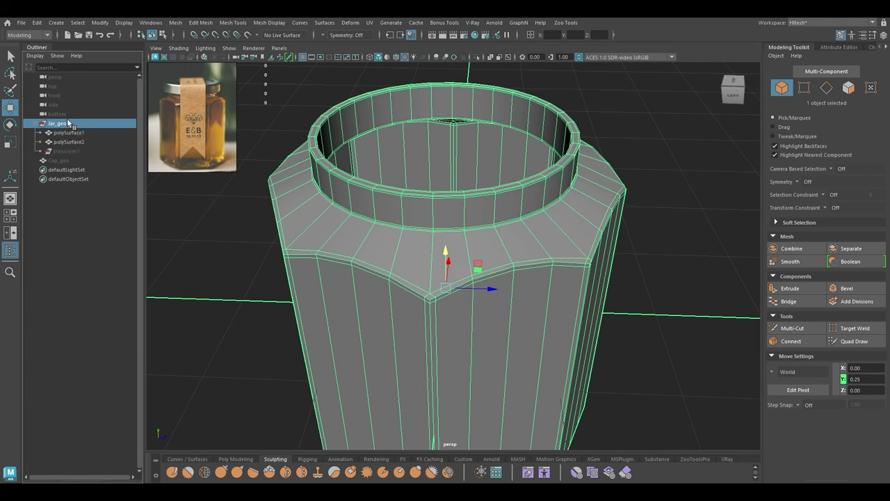
click(37, 23)
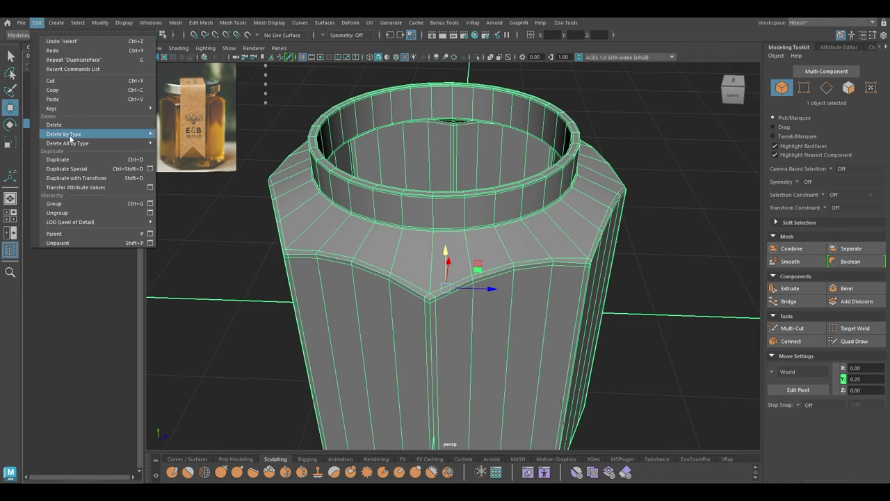
mouse_move(93, 139)
click(210, 134)
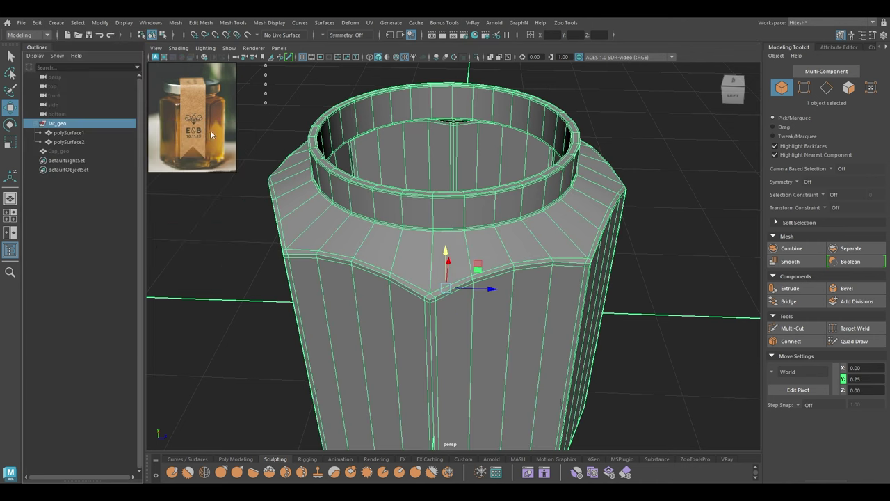
click(36, 23)
click(82, 209)
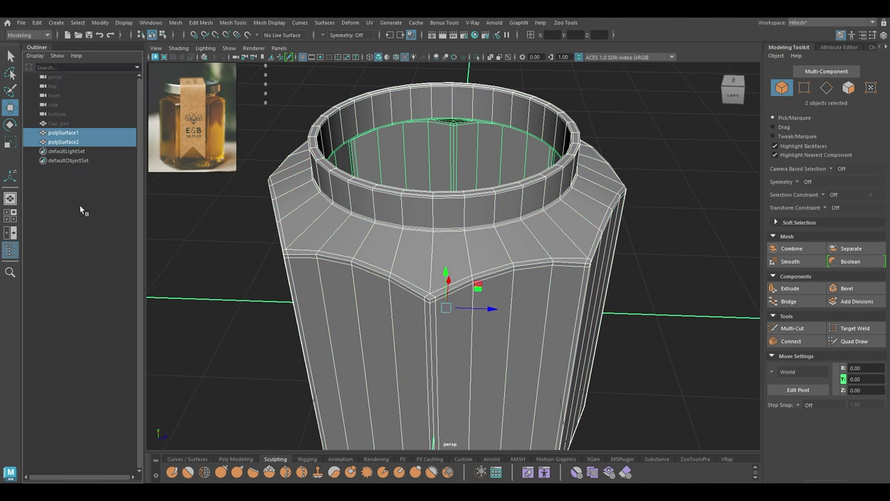
Rename the duplicated inner mesh polySurface2 as Honey_geo.
click(64, 133)
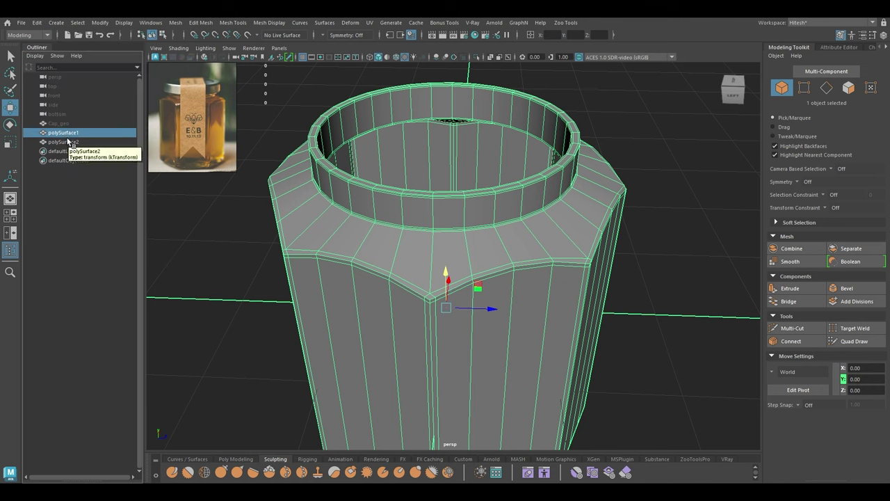
click(64, 142)
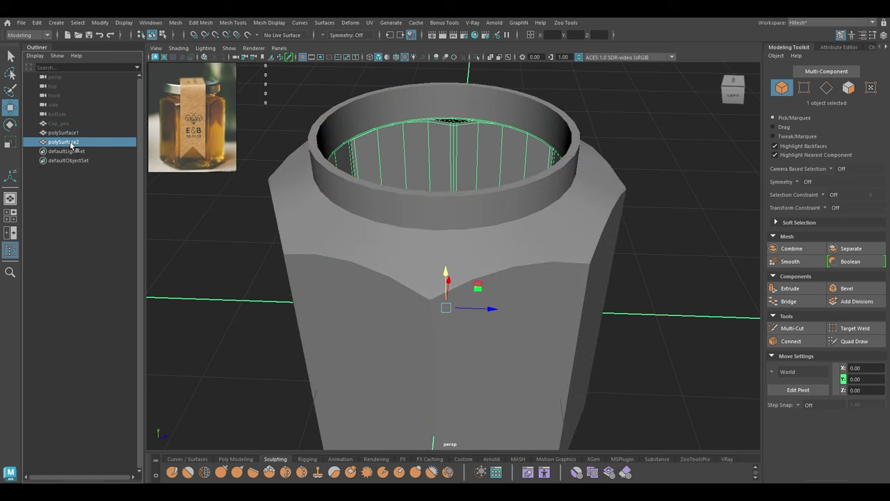
double_click(72, 145)
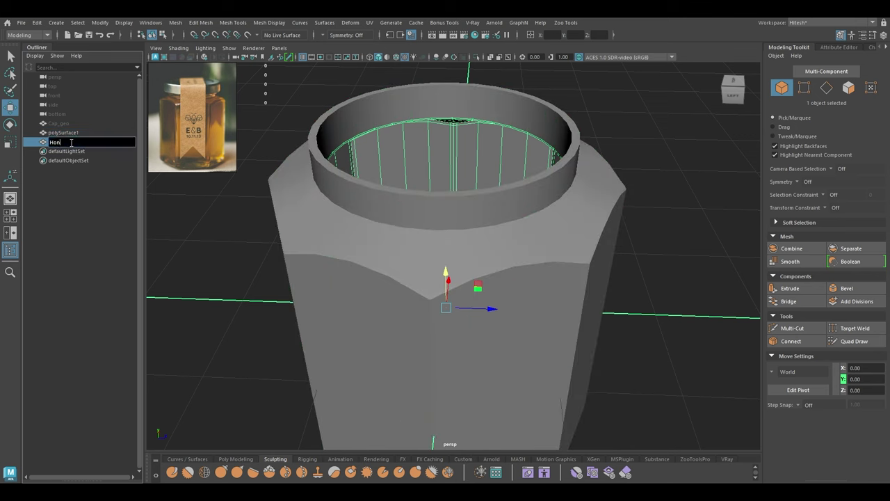
text(Honey_geo)
key(Return)
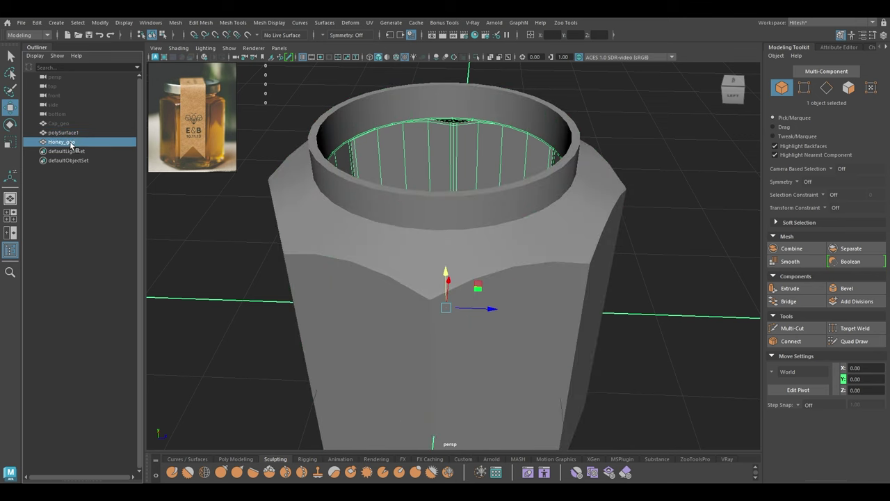
Rename the outer jar mesh polySurface1 as Jar_geo.
click(64, 132)
double_click(74, 132)
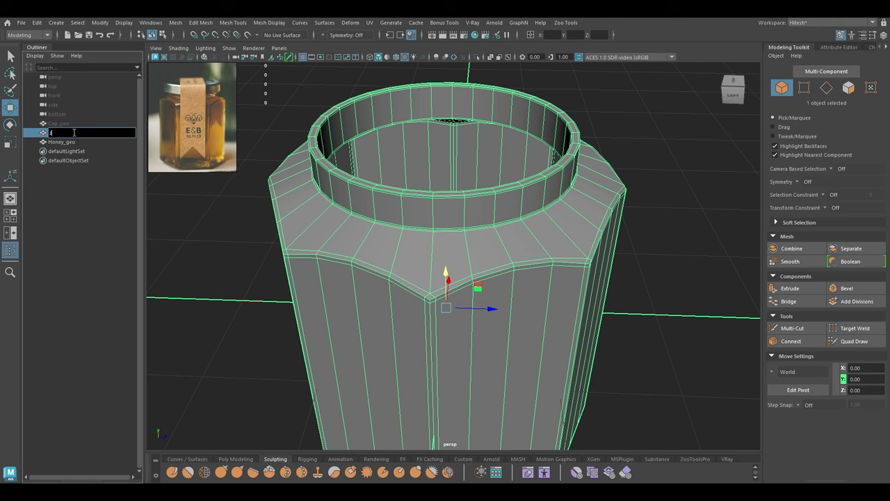
text(Jar_geo)
key(Return)
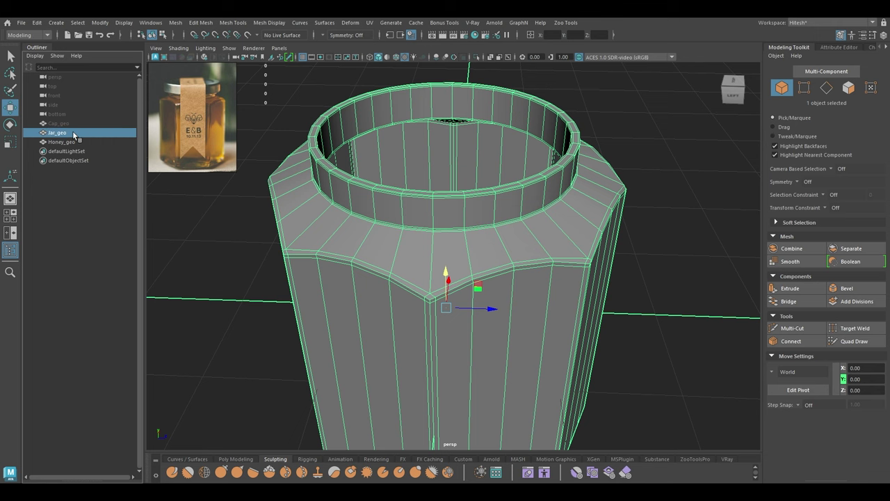
Examine the honey mesh inside the open jar and unhide Cap_geo.
click(452, 152)
scroll(447, 197, down, 3)
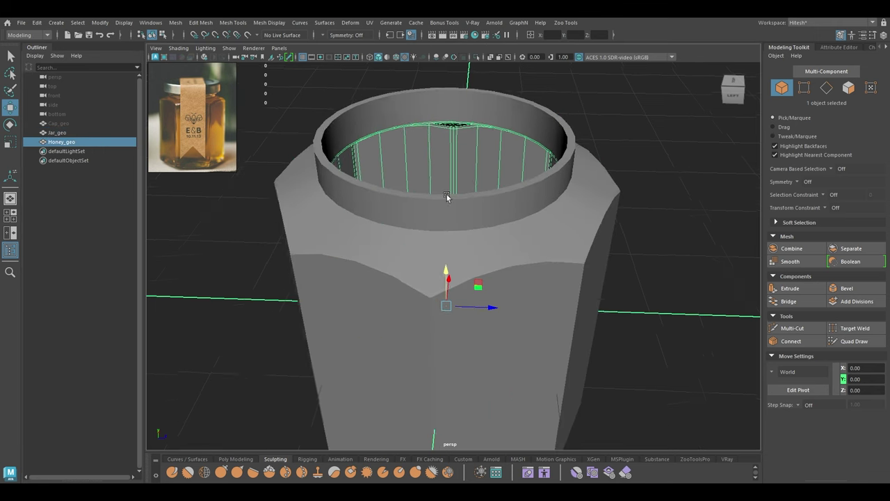
alt+drag(447, 197, 441, 164)
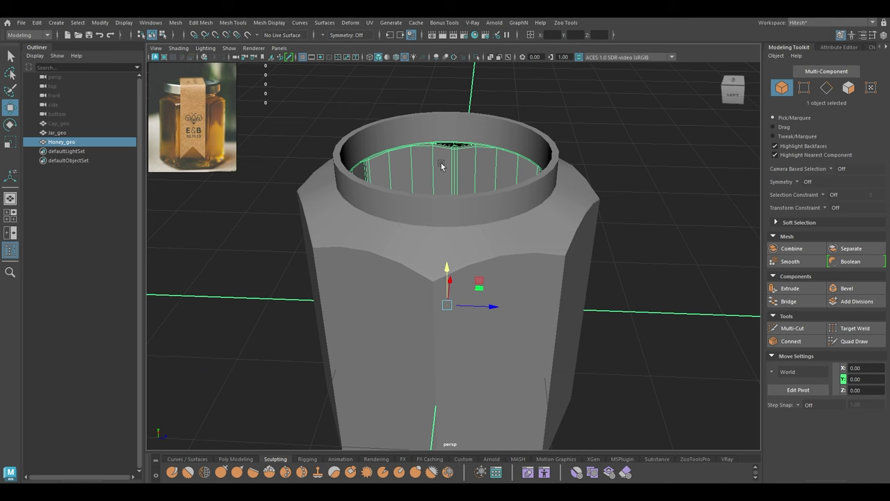
alt+drag(579, 185, 542, 195)
click(631, 167)
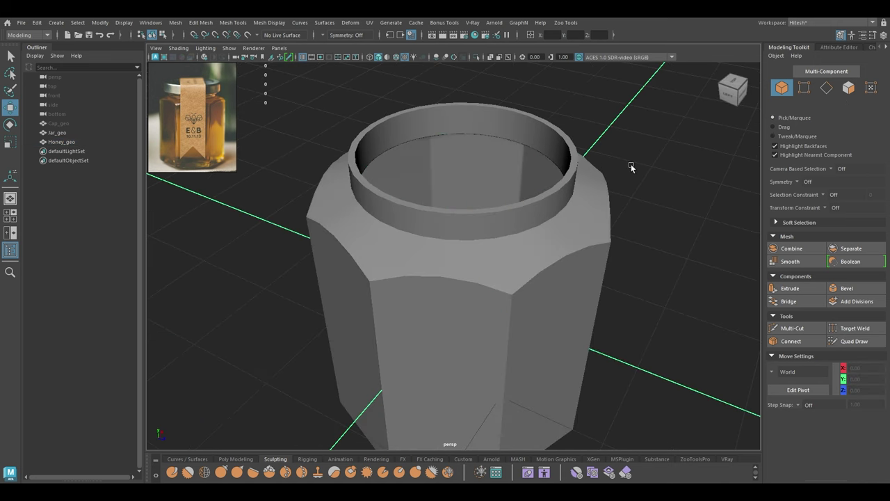
alt+drag(631, 164, 605, 159)
click(453, 175)
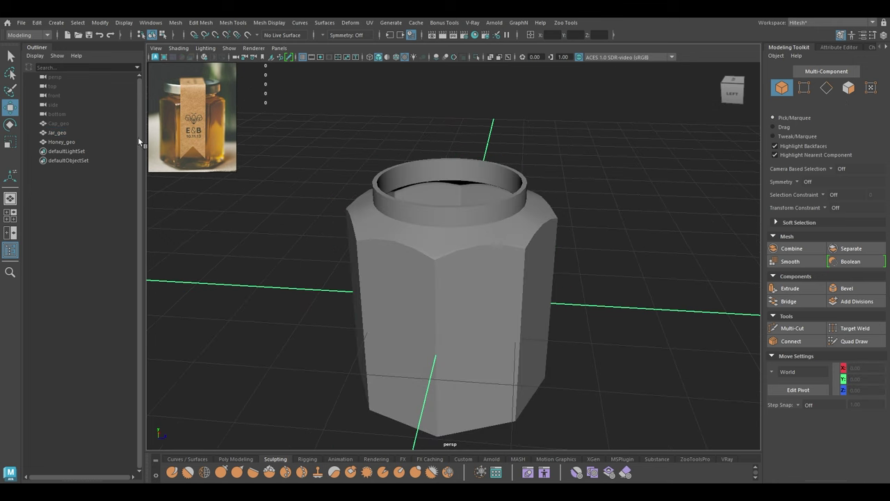
click(58, 123)
key(shift+h)
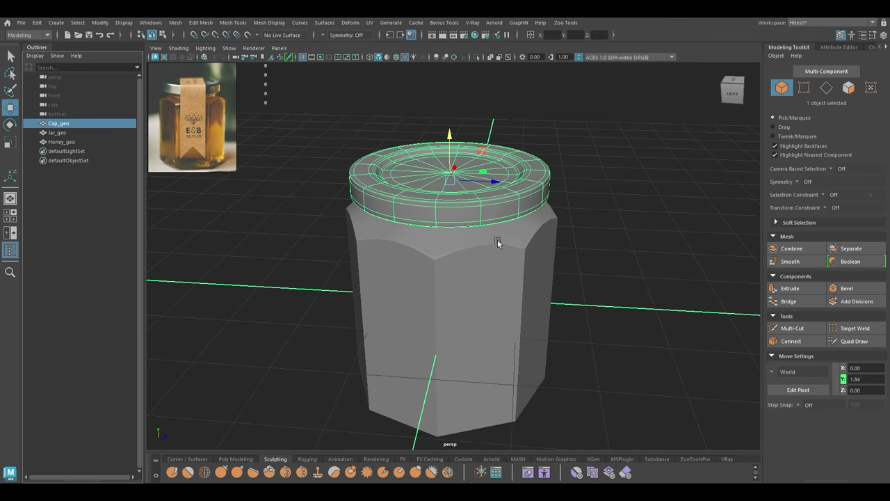
Examine the assembled jar and lid from several angles, checking all three meshes.
alt+drag(497, 241, 530, 225)
click(613, 204)
click(493, 252)
drag(565, 163, 258, 422)
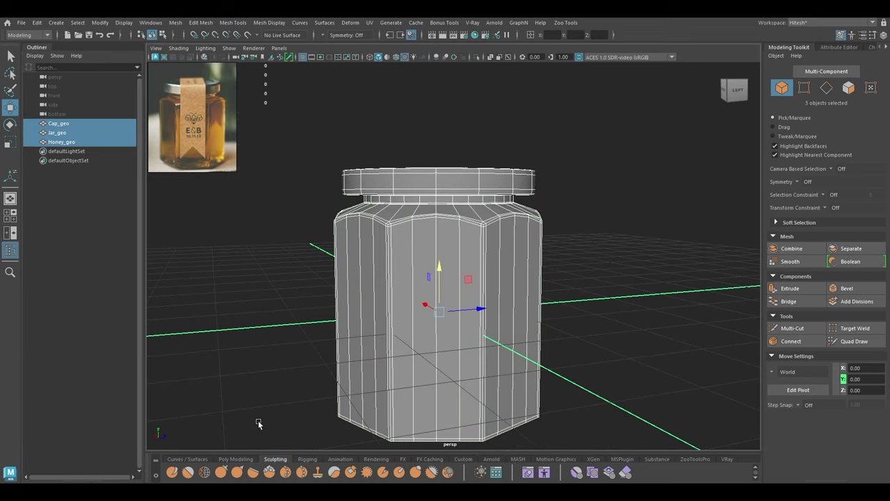
click(248, 358)
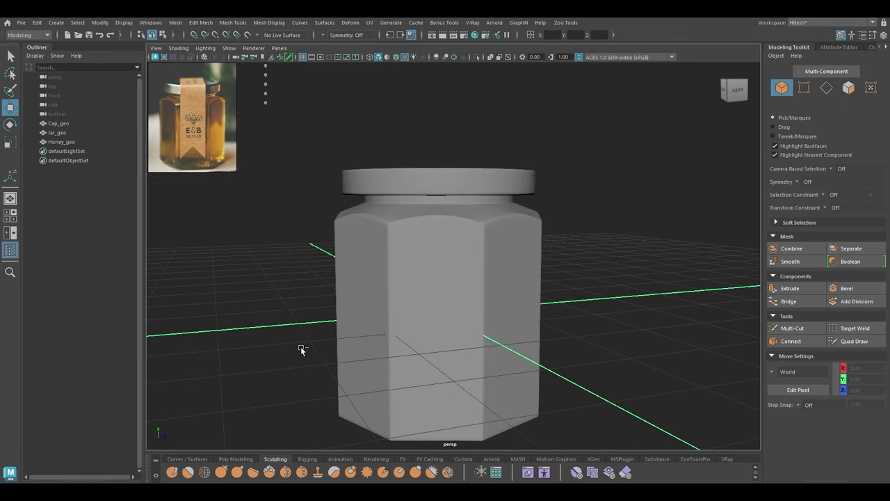
mouse_move(330, 335)
alt+mouse_down()
mouse_move(310, 376)
mouse_move(329, 350)
alt+mouse_up()
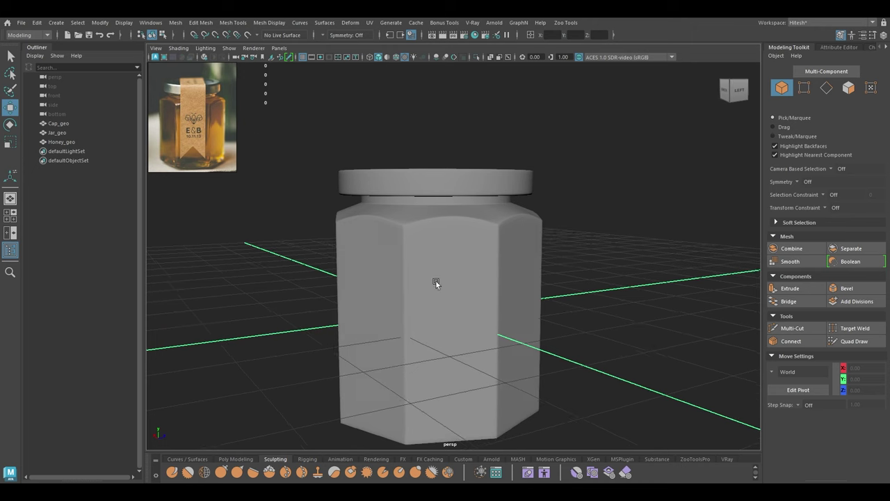
alt+drag(435, 280, 419, 288)
Move Honey_geo out of the jar along Z to a Translate Z of about 3.129.
click(58, 142)
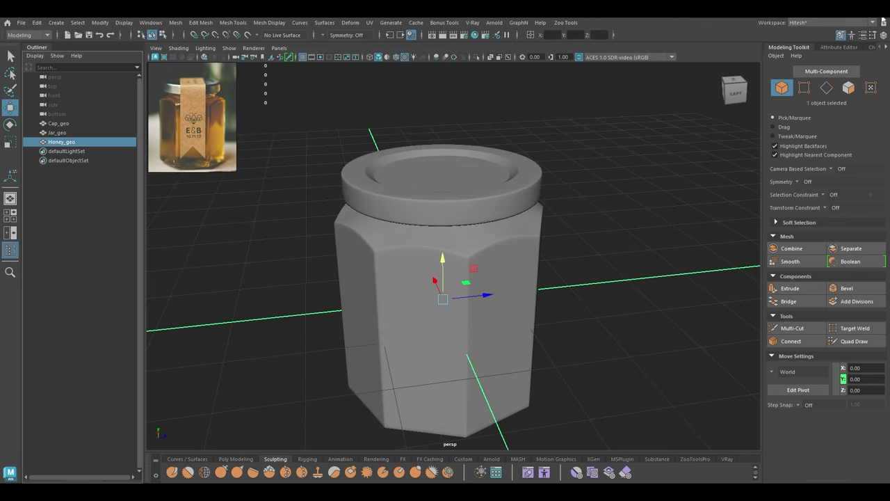
click(863, 35)
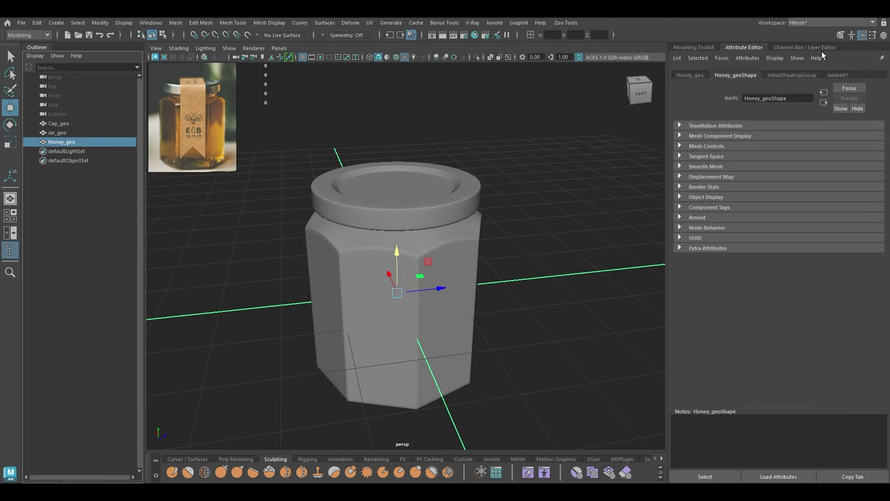
click(819, 49)
alt+right_drag(671, 235, 522, 231)
alt+middle_drag(521, 231, 434, 234)
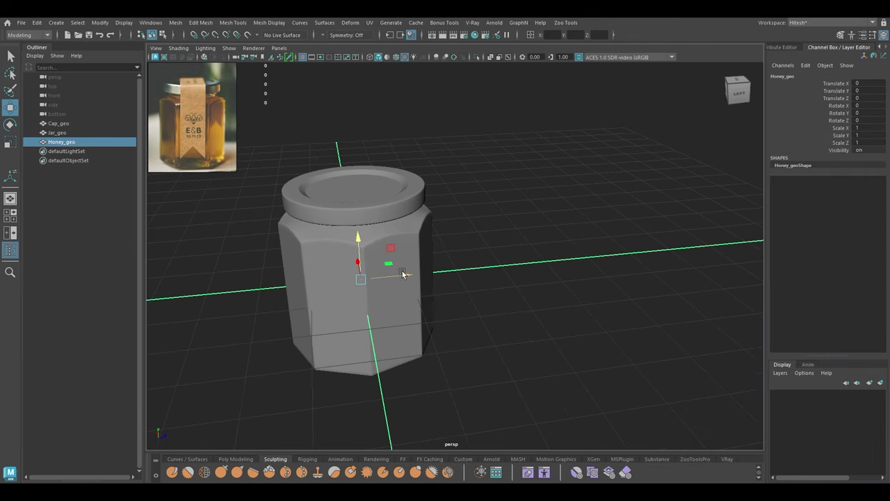
drag(402, 270, 546, 272)
Delete the two supporting edge loops around the round top opening of Honey_geo.
scroll(516, 383, up, 6)
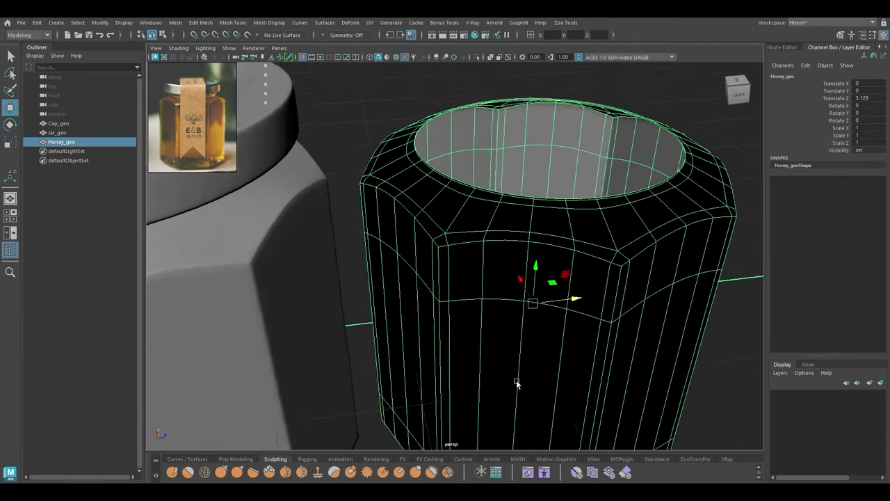
scroll(516, 382, down, 3)
scroll(477, 247, up, 3)
right_click(439, 196)
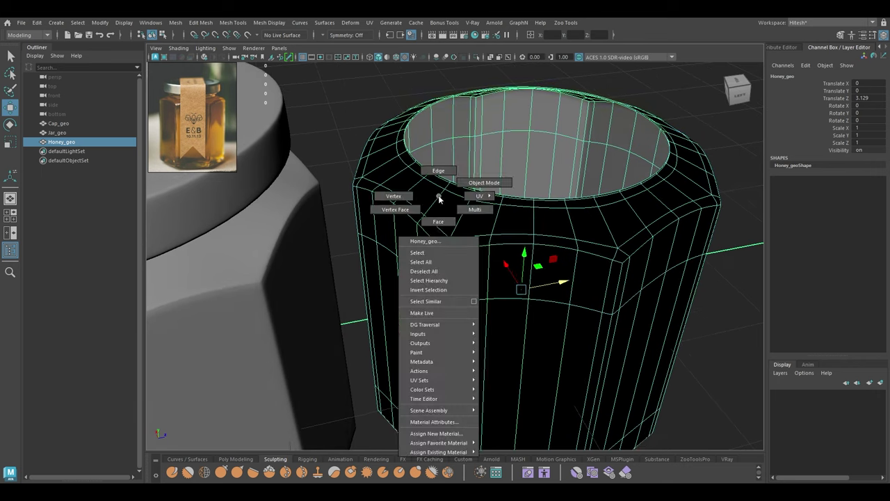
click(438, 170)
double_click(459, 192)
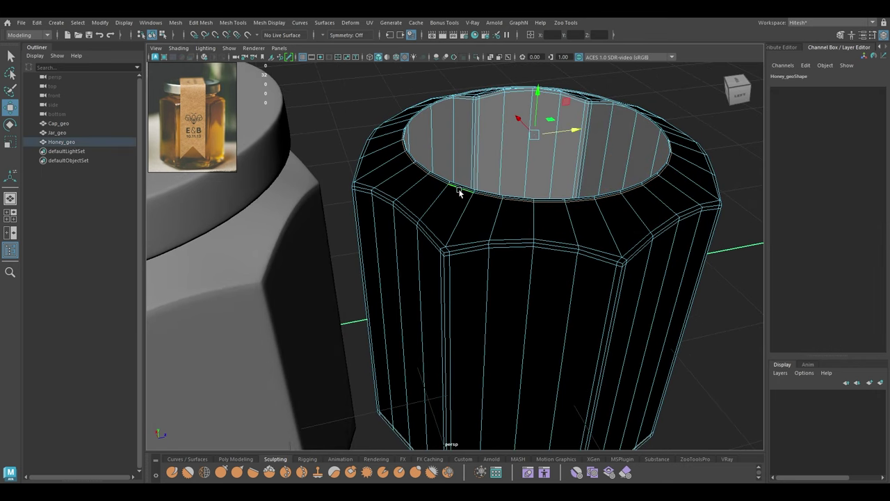
alt+right_drag(459, 193, 520, 417)
alt+middle_drag(447, 148, 453, 226)
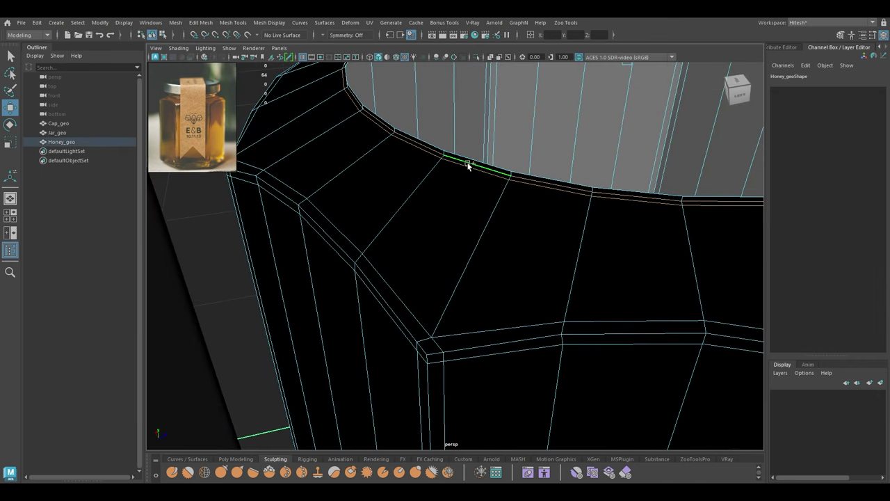
shift+right_drag(467, 164, 424, 186)
scroll(417, 237, down, 3)
scroll(433, 264, down, 6)
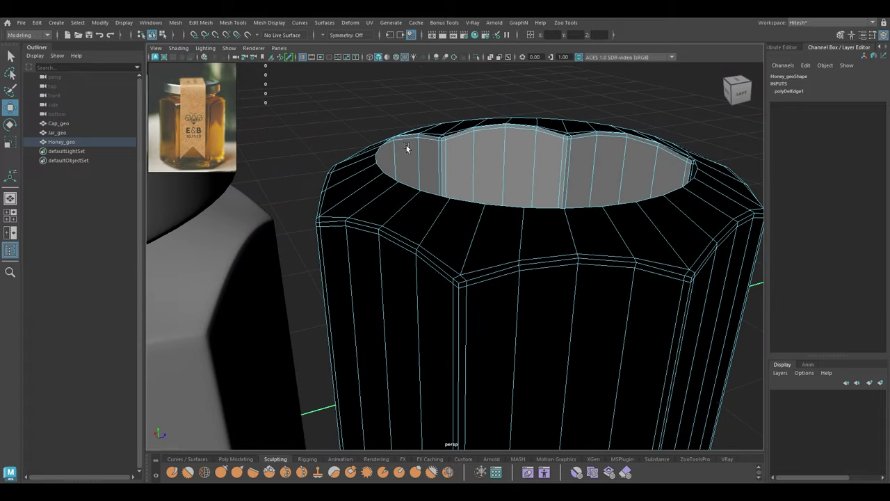
scroll(449, 252, down, 5)
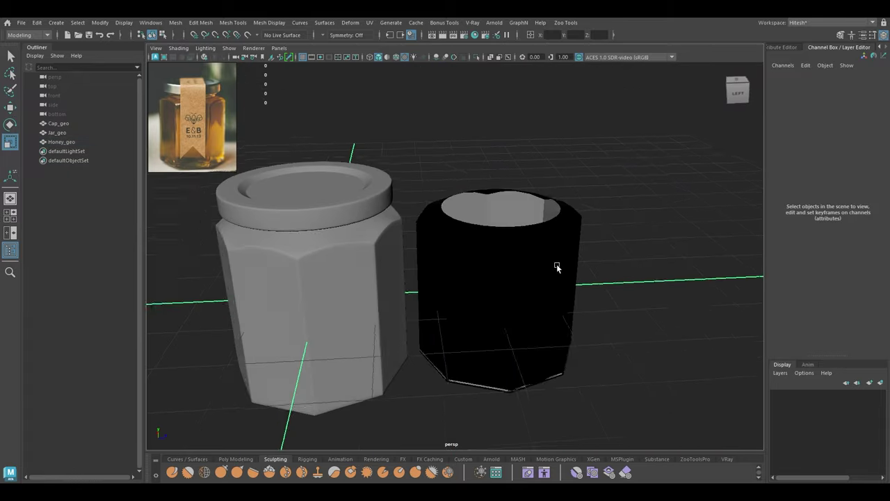
Reverse the normals of Honey_geo so its faces point outward.
click(527, 204)
click(272, 24)
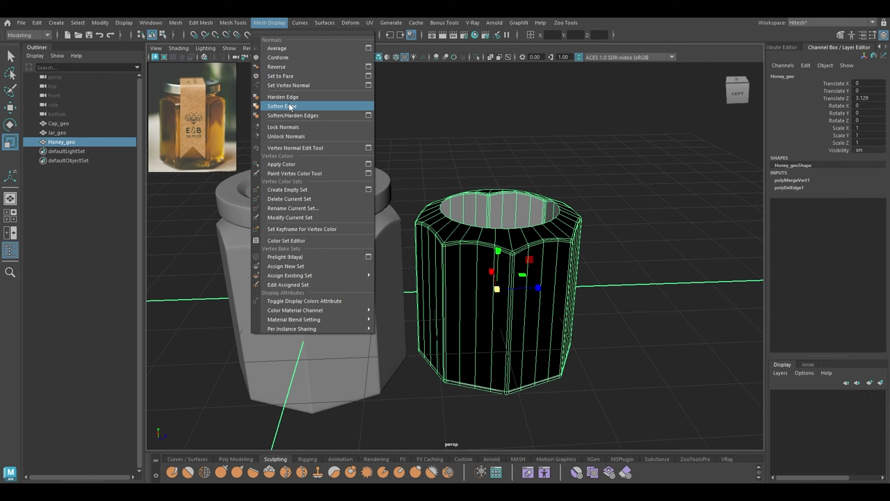
click(281, 67)
click(647, 159)
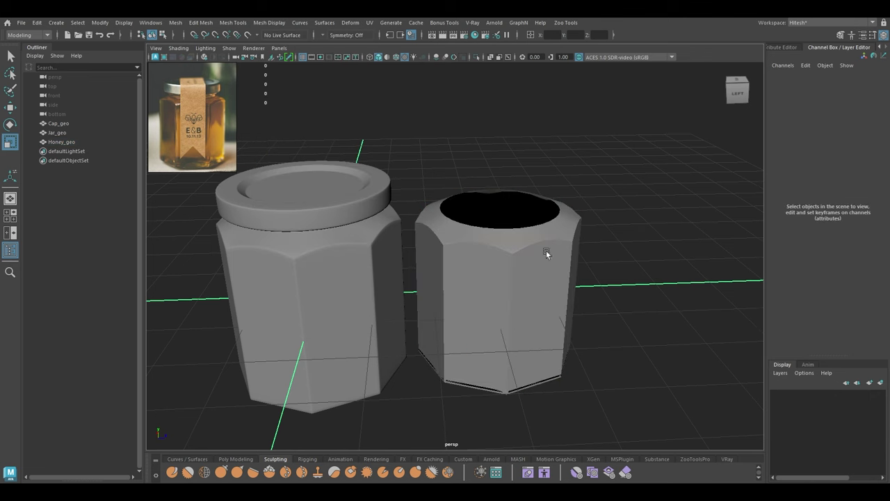
Compare Honey_geo with the jar in the front, perspective and side views, focusing on its bottom edge.
click(560, 238)
alt+drag(551, 243, 580, 271)
key(space)
alt+right_drag(586, 309, 546, 227)
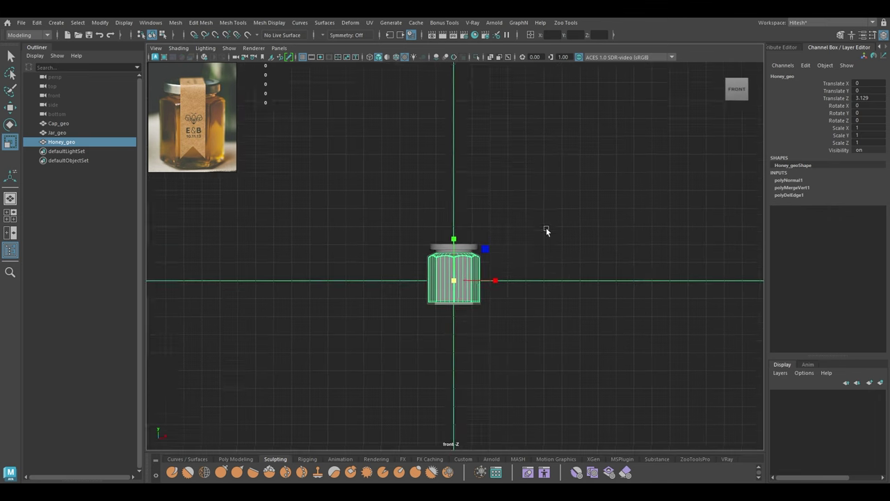
alt+middle_drag(546, 227, 528, 148)
key(space)
drag(525, 291, 525, 312)
key(space)
drag(516, 250, 458, 268)
key(space)
key(w)
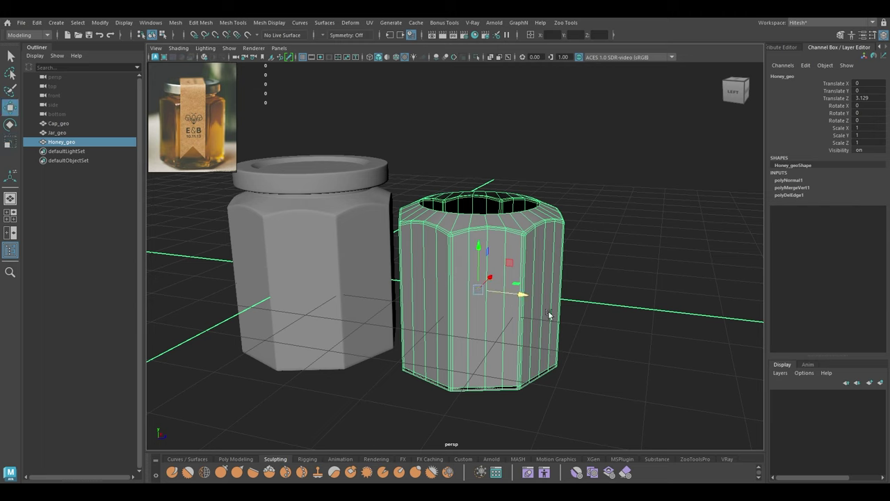
alt+drag(548, 310, 532, 334)
key(space)
drag(586, 325, 599, 326)
scroll(413, 383, up, 6)
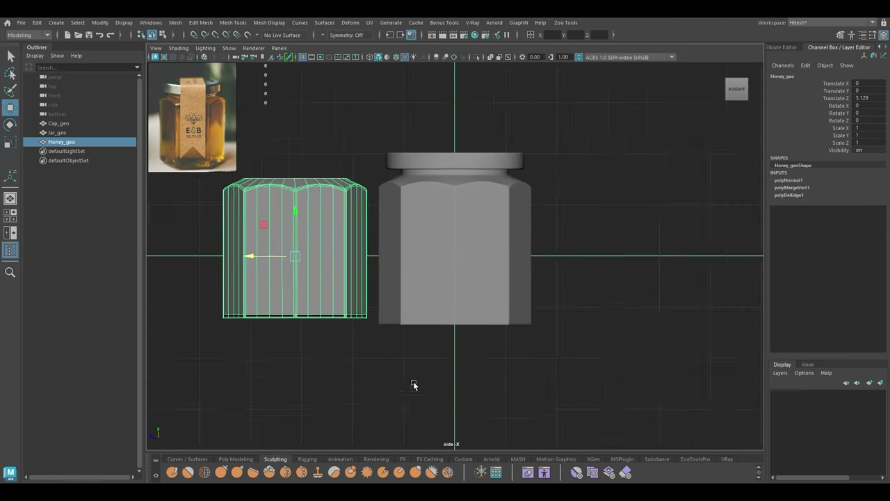
alt+middle_drag(403, 353, 530, 328)
scroll(445, 321, up, 3)
alt+middle_drag(445, 321, 543, 314)
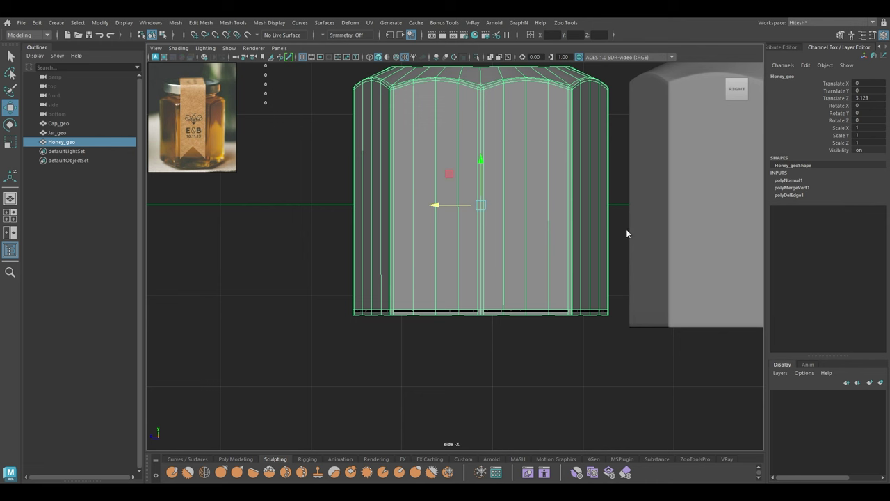
Try to delete the bottom faces of Honey_geo with an area selection in the side view.
right_drag(626, 228, 614, 248)
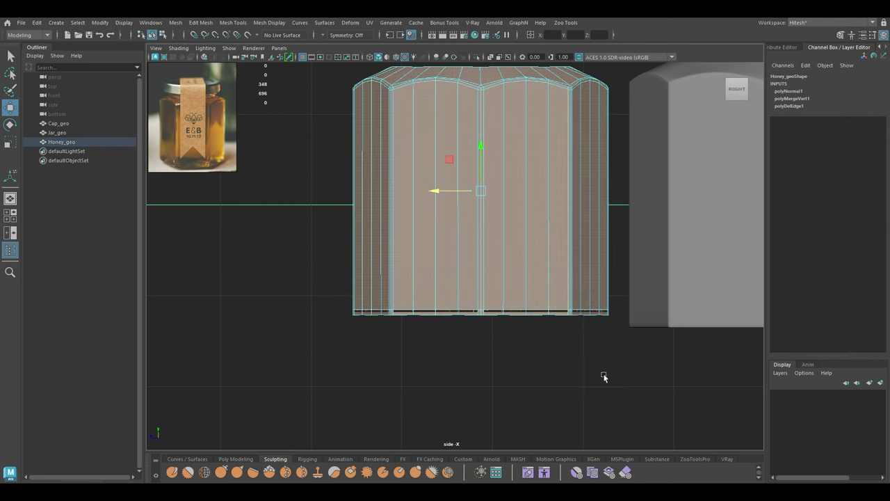
drag(646, 368, 204, 308)
click(410, 311)
click(563, 340)
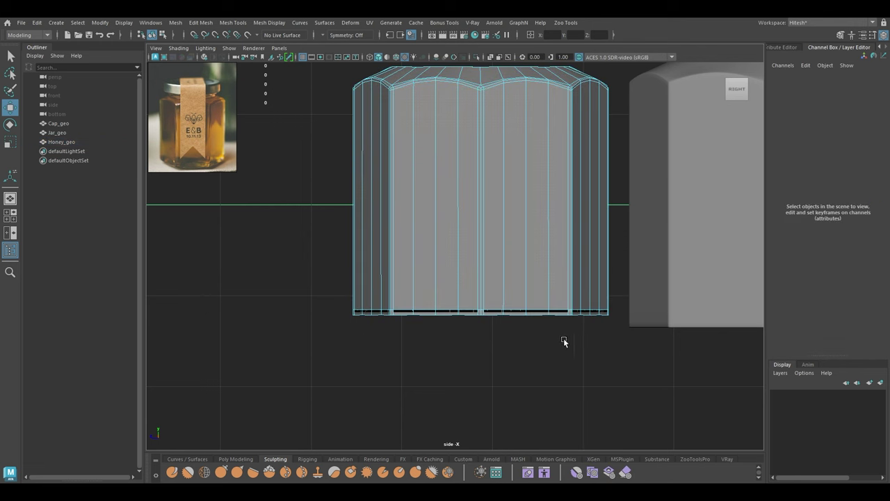
drag(462, 330, 660, 315)
key(Delete)
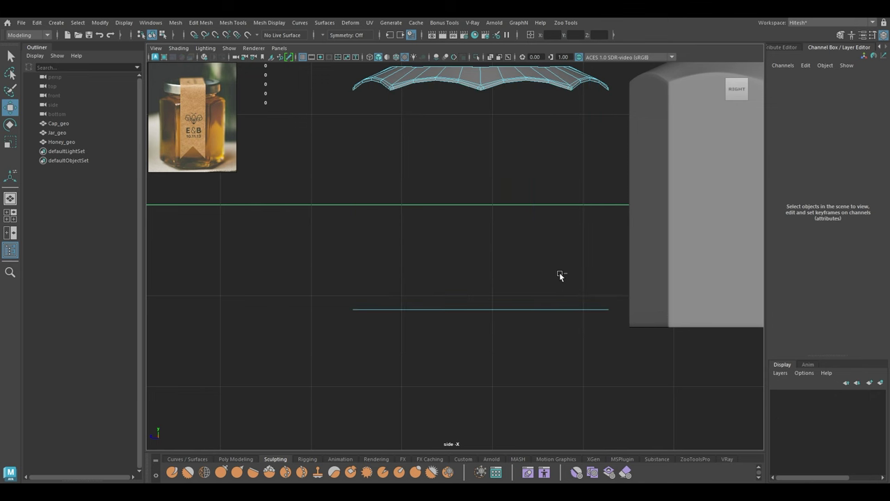
key(ctrl+z)
Grow a face selection from the centre of Honey_geo's base, exclude the side walls and delete the bottom faces.
scroll(433, 411, up, 4)
alt+middle_drag(433, 411, 479, 365)
key(space)
drag(434, 326, 471, 266)
click(640, 279)
scroll(636, 320, up, 4)
alt+middle_drag(633, 347, 534, 383)
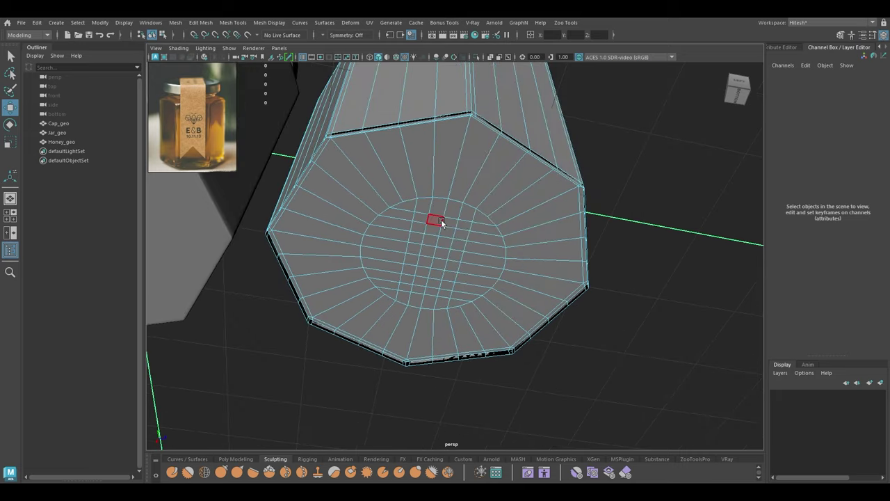
click(429, 254)
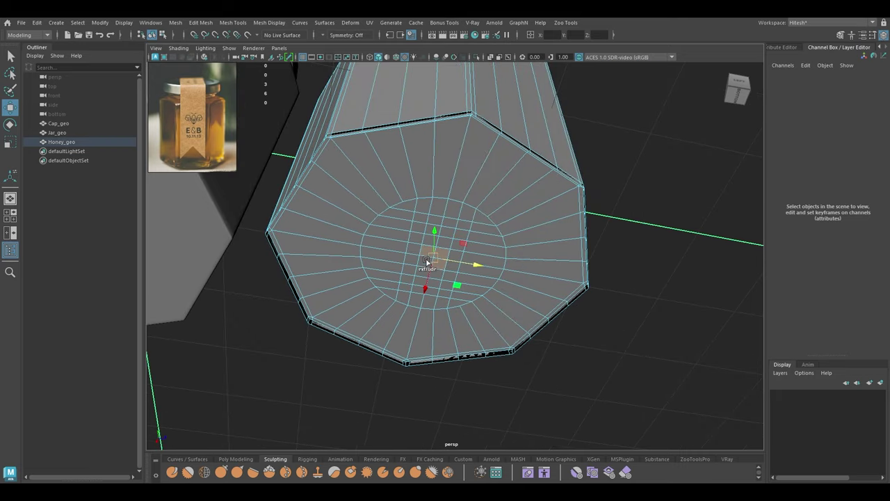
key(shift+period)
key(shift+period)
key(shift+period)
key(shift+period)
key(shift+period)
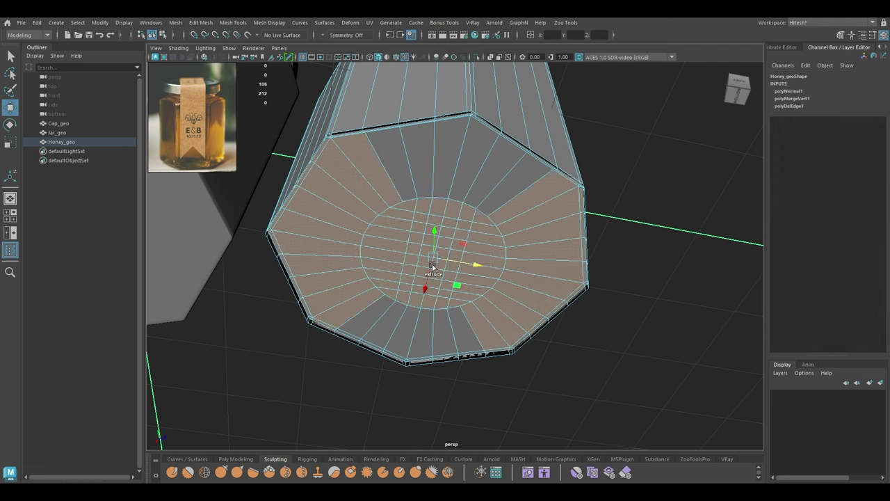
key(shift+period)
key(shift+period)
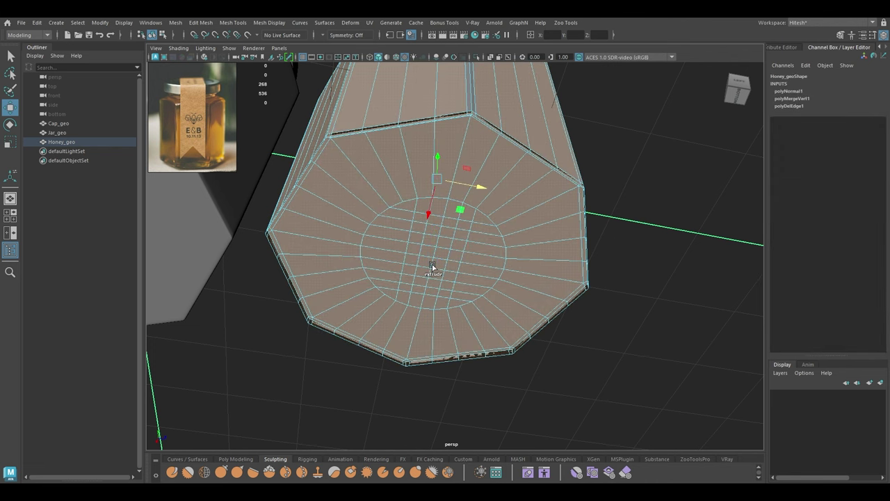
key(space)
drag(431, 265, 432, 287)
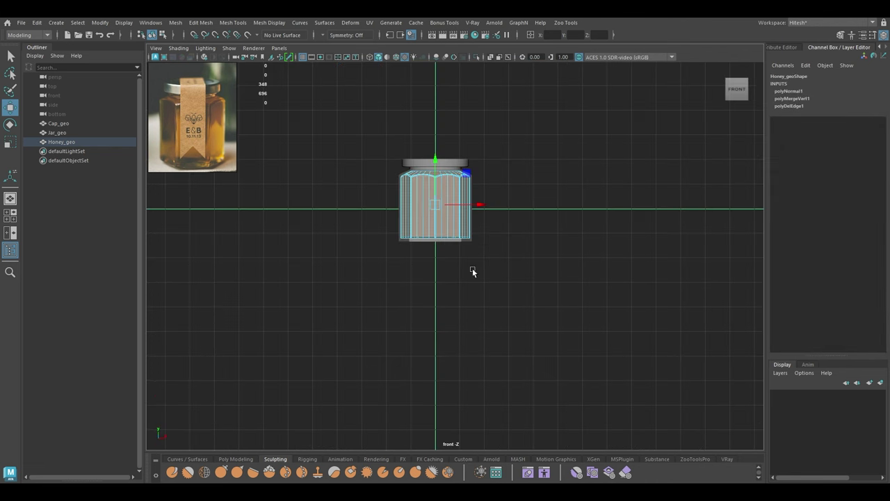
ctrl+drag(527, 120, 439, 184)
key(space)
key(Delete)
Extrude the open bottom border of Honey_geo and scale it inward into a narrow rim.
mouse_move(439, 143)
alt+mouse_down()
mouse_move(449, 214)
mouse_move(493, 205)
mouse_move(453, 143)
mouse_move(463, 197)
mouse_move(415, 117)
mouse_move(435, 147)
alt+mouse_up()
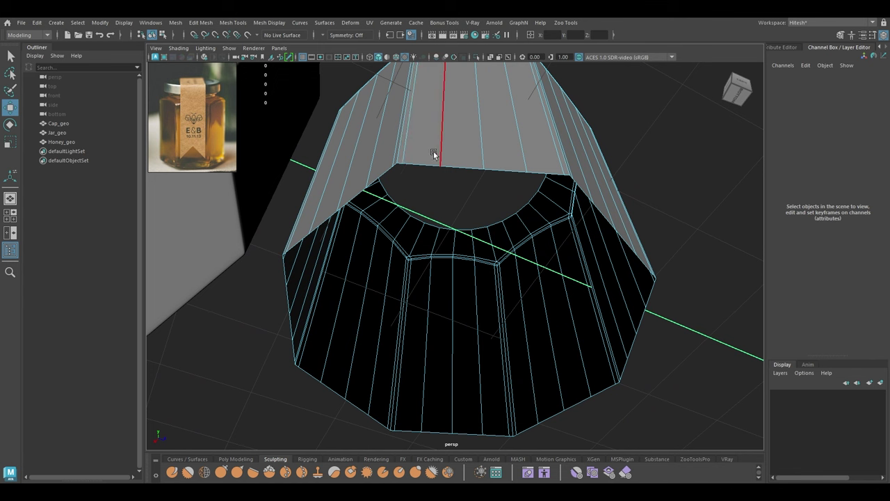
click(425, 165)
key(r)
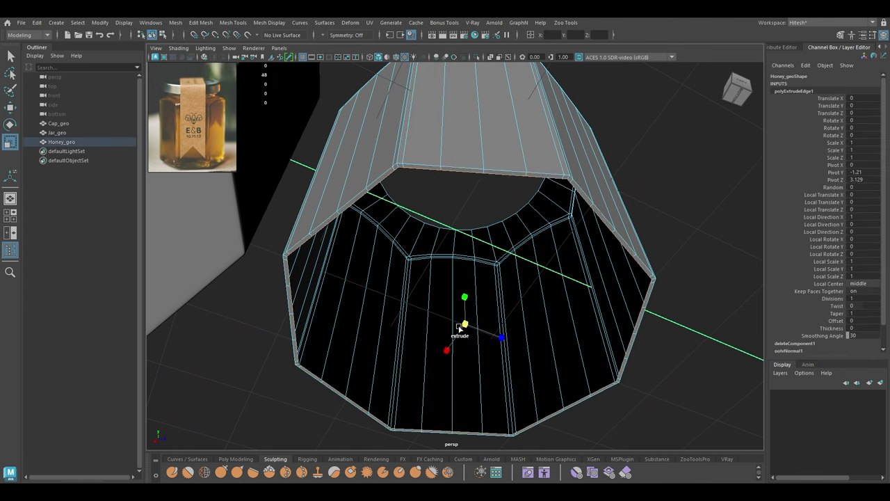
key(w)
Merge the three closely spaced inner rim vertices at the first bottom corner of Honey_geo into one.
right_click(403, 157)
right_drag(394, 161, 391, 161)
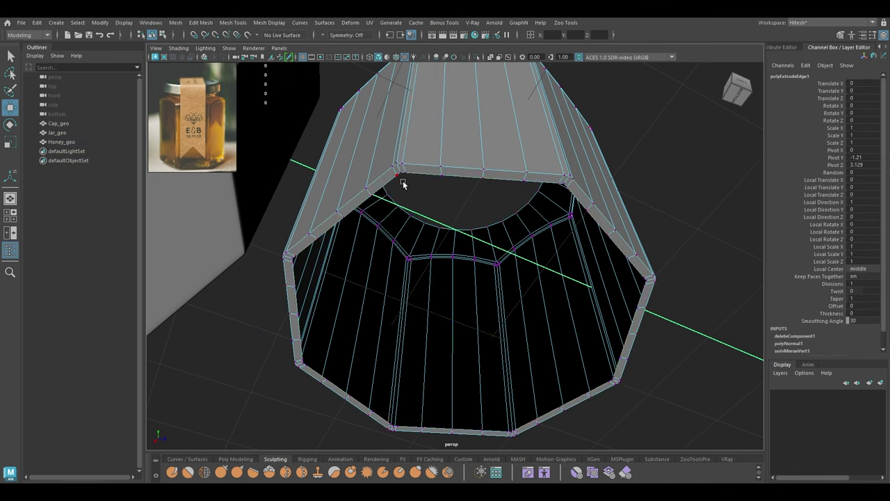
scroll(389, 171, up, 3)
drag(380, 151, 374, 137)
alt+drag(420, 194, 426, 187)
shift+right_drag(426, 186, 426, 123)
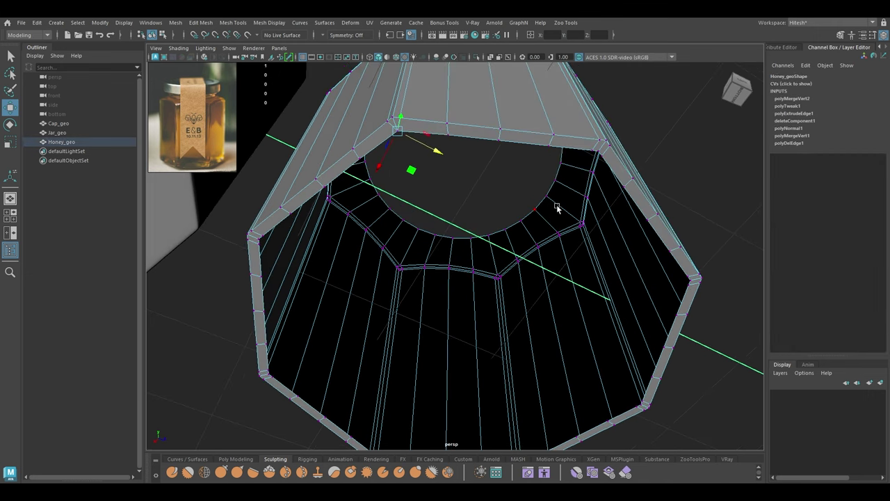
Merge the inner vertex clusters at the next two corners of the bottom rim, each into one vertex.
alt+drag(557, 204, 401, 217)
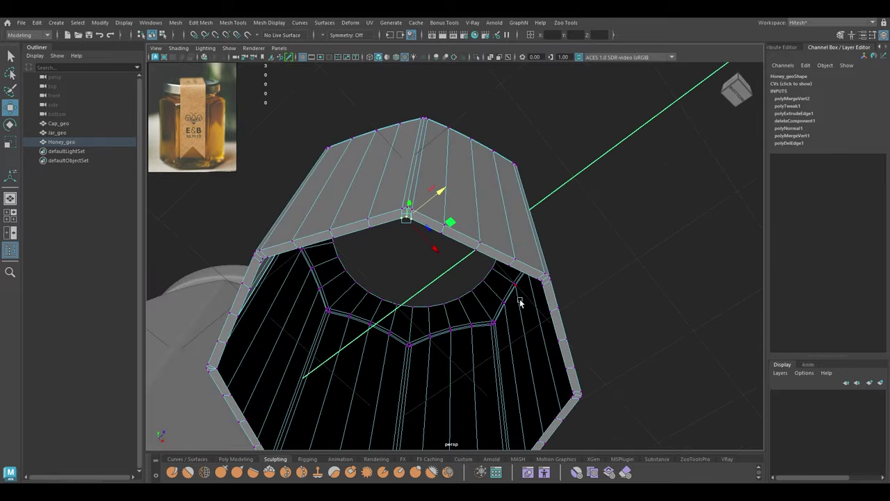
key(g)
alt+drag(539, 300, 480, 280)
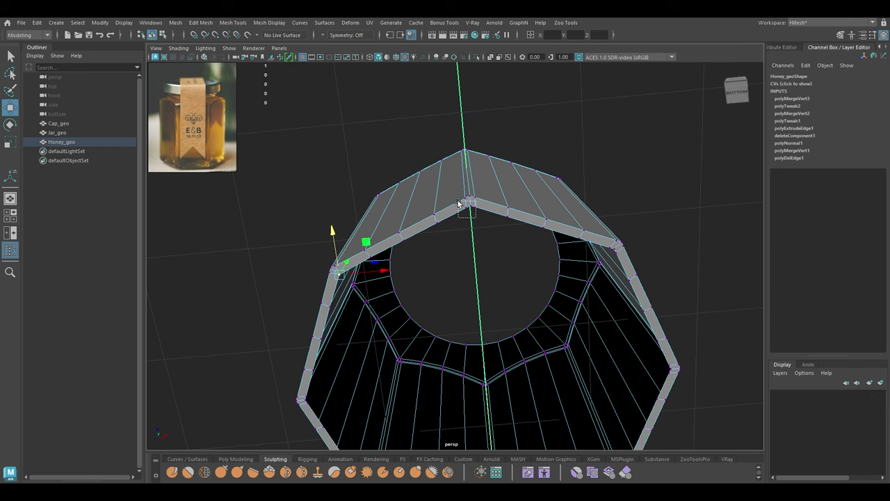
drag(458, 202, 461, 204)
shift+right_drag(538, 259, 572, 263)
Merge the inner vertices at the fourth and fifth corners of Honey_geo's bottom rim.
alt+drag(572, 263, 433, 232)
drag(407, 192, 413, 237)
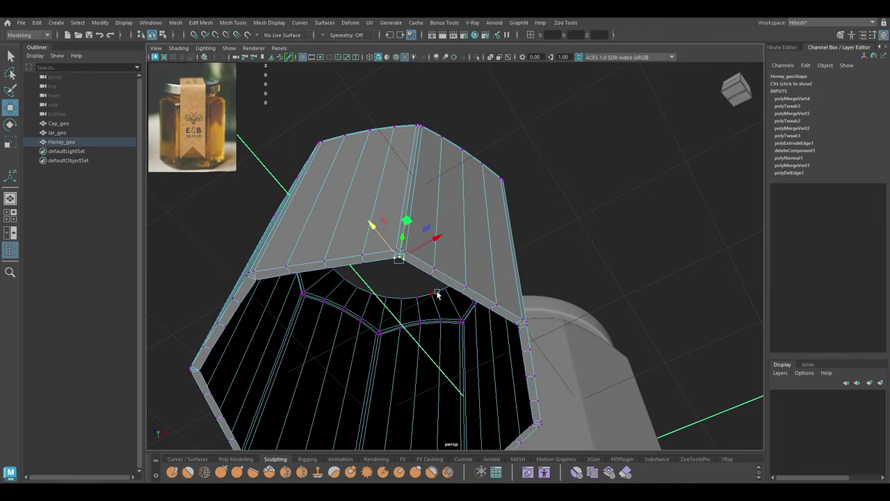
alt+drag(438, 293, 441, 278)
key(f)
key(g)
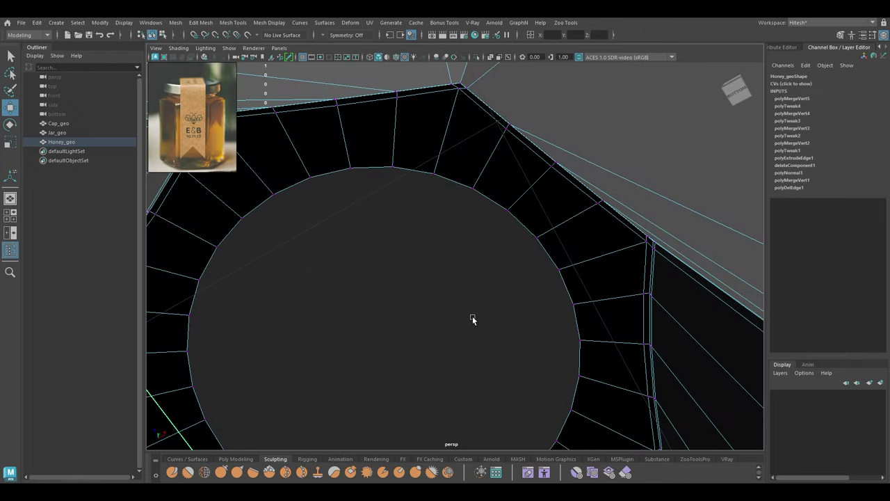
scroll(474, 320, down, 5)
alt+drag(474, 320, 484, 289)
mouse_move(489, 235)
alt+mouse_down()
mouse_move(479, 197)
mouse_move(492, 228)
alt+mouse_up()
drag(466, 199, 464, 188)
alt+drag(464, 187, 494, 247)
key(g)
Merge the inner vertex clusters at each remaining corner of Honey_geo's bottom rim into one vertex per corner.
alt+drag(580, 327, 449, 246)
alt+drag(446, 199, 505, 168)
key(m)
key(m)
alt+drag(563, 218, 513, 215)
alt+drag(582, 217, 517, 202)
alt+drag(480, 174, 493, 185)
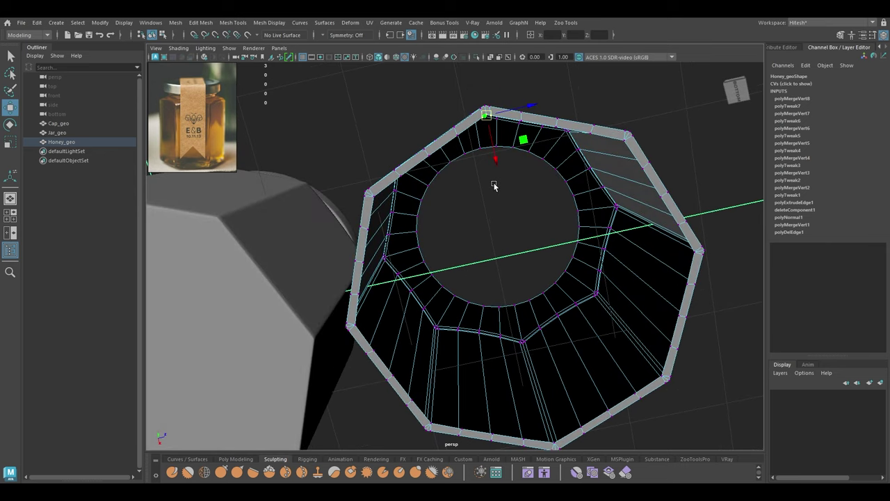
key(m)
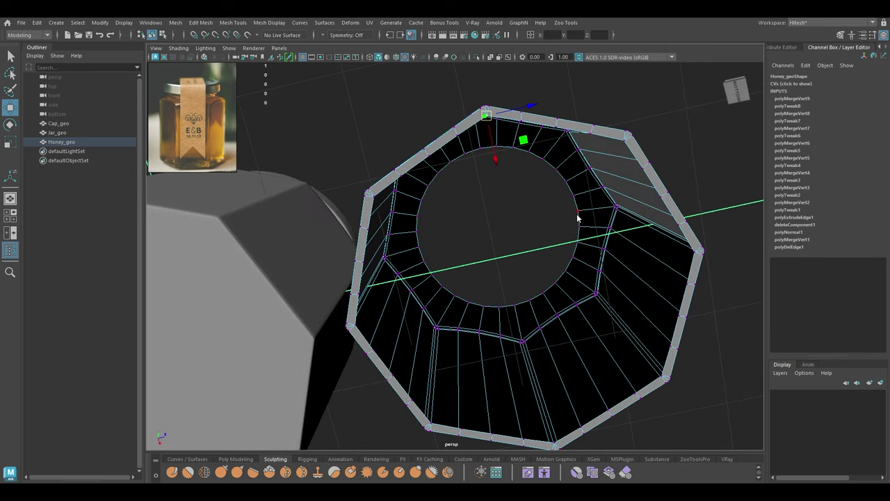
Extrude the inner border edge loop of the bottom rim, scale it inward and circularize it.
right_drag(576, 213, 575, 164)
click(538, 123)
key(r)
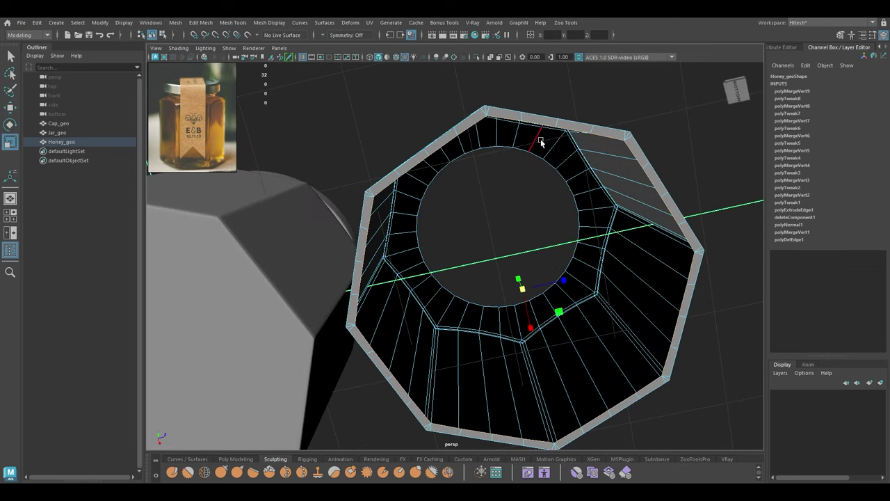
drag(523, 291, 474, 301)
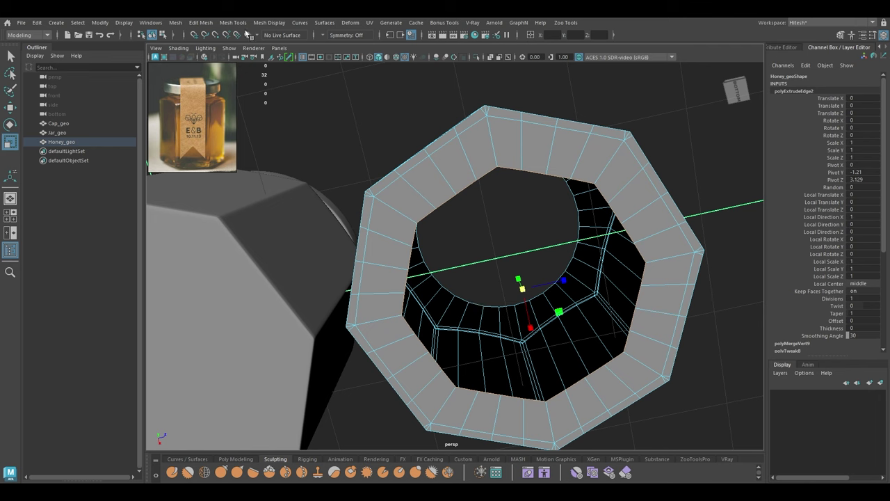
click(201, 22)
click(222, 78)
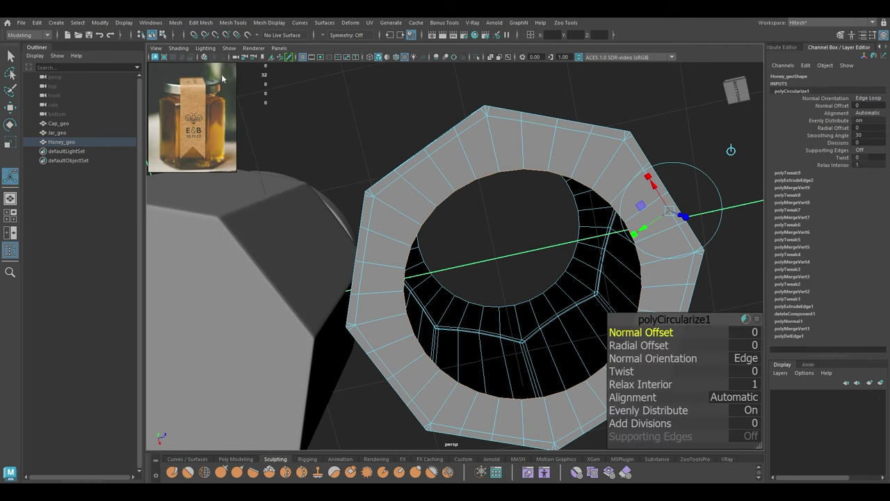
Extrude the circular border inward to the centre, merge its vertices to close the bottom, and return to object mode.
key(r)
shift+right_click(488, 206)
key(r)
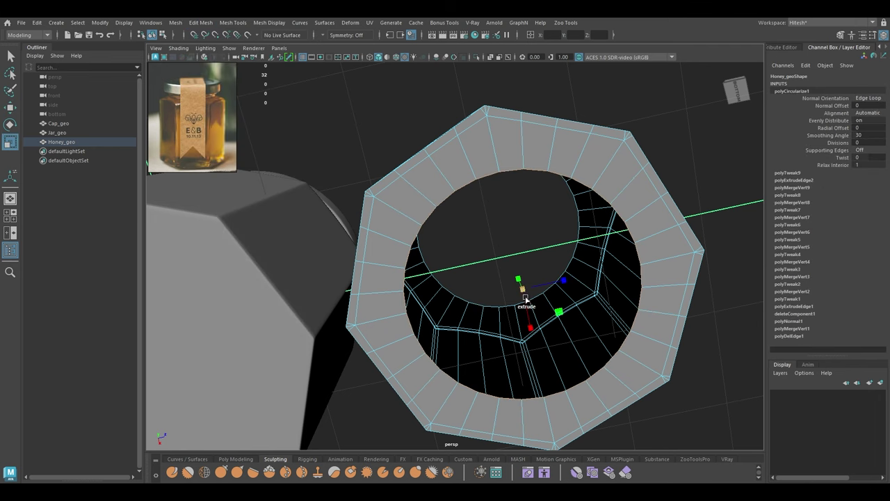
shift+drag(523, 291, 479, 278)
shift+right_drag(473, 235, 477, 132)
key(w)
right_drag(502, 209, 548, 194)
alt+drag(548, 195, 546, 296)
scroll(520, 152, down, 5)
alt+drag(520, 151, 562, 155)
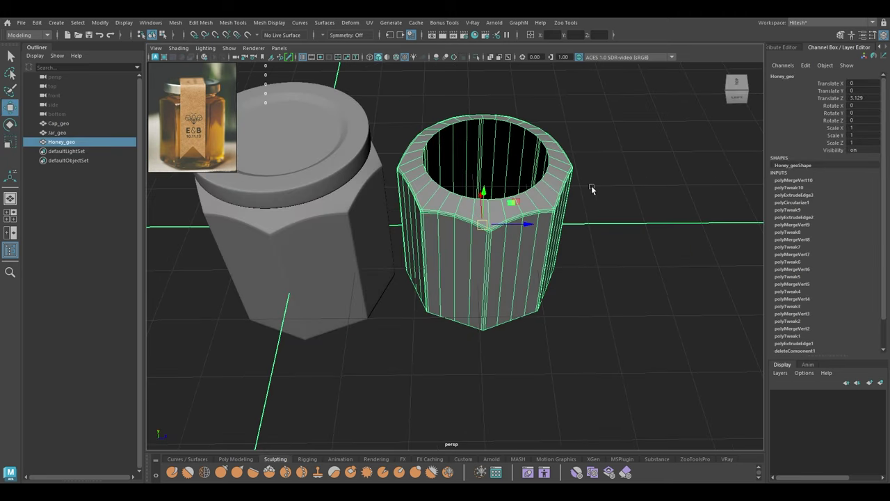
Delete the construction history of Honey_geo.
right_drag(516, 211, 503, 436)
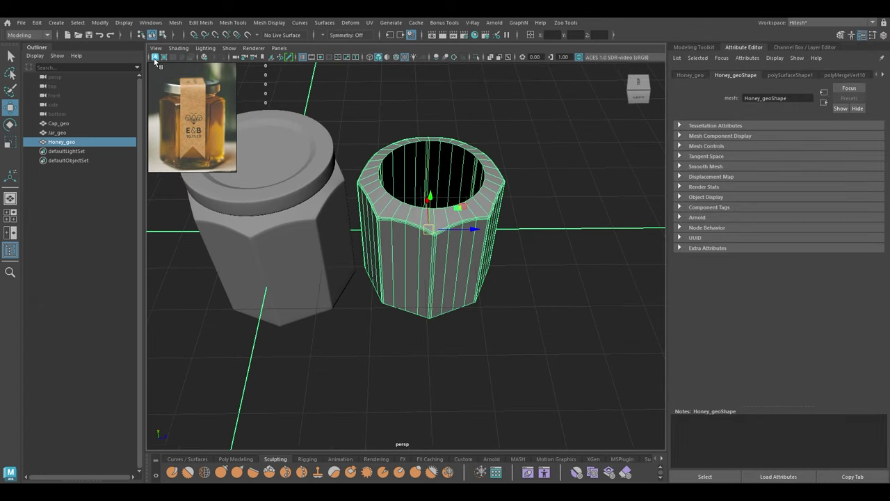
click(37, 22)
mouse_move(91, 135)
click(202, 135)
right_drag(468, 219, 512, 207)
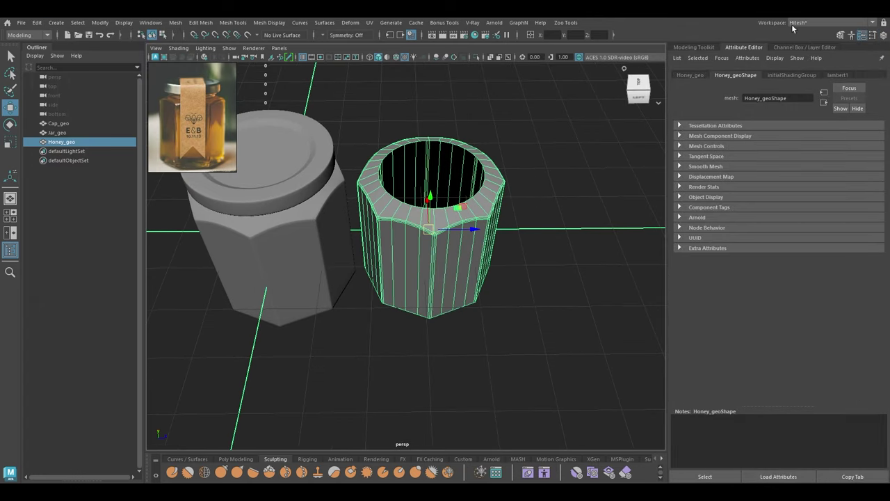
Assign a new aiStandardSurface material to Honey_geo and name it Honey_mat.
click(791, 46)
click(779, 46)
right_drag(389, 203, 407, 441)
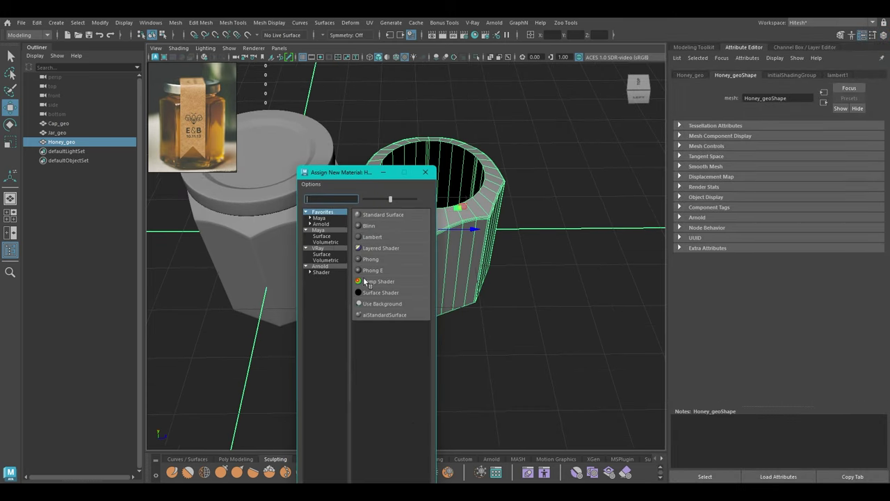
click(320, 265)
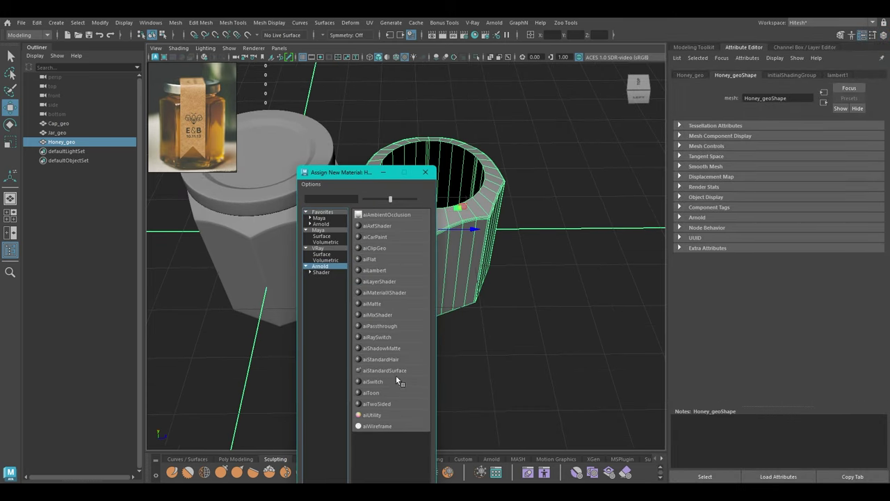
click(394, 371)
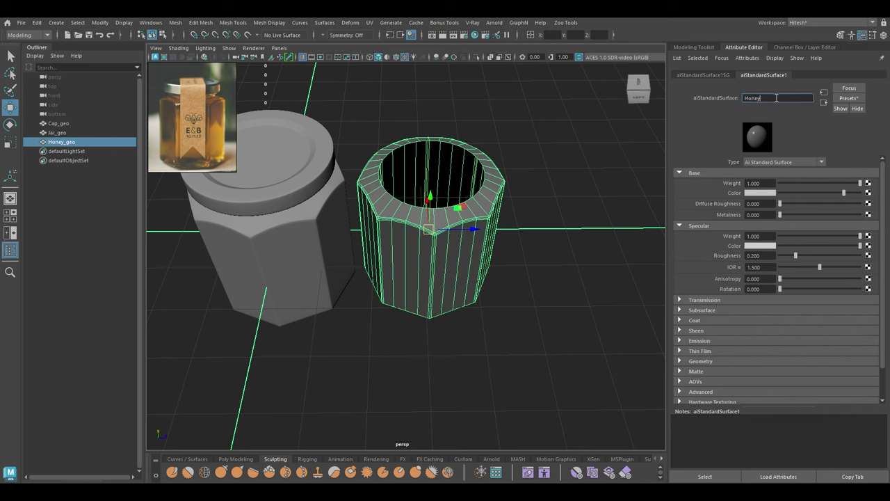
key(Return)
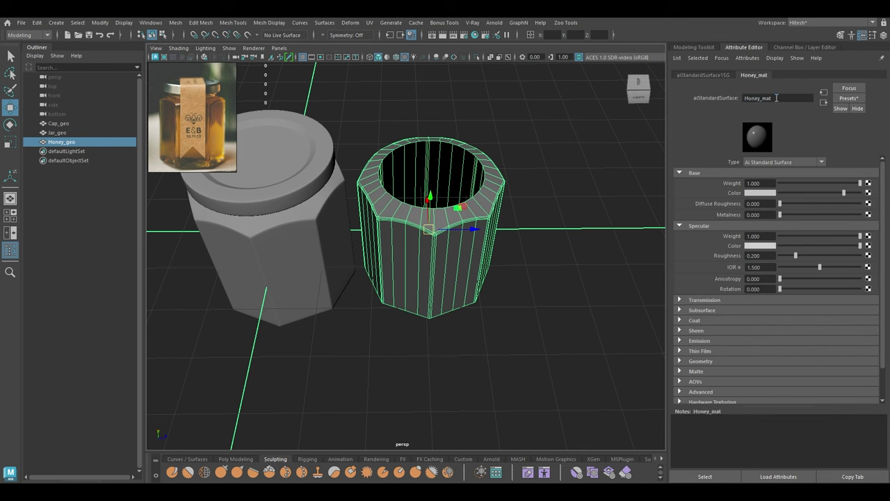
click(596, 169)
click(462, 207)
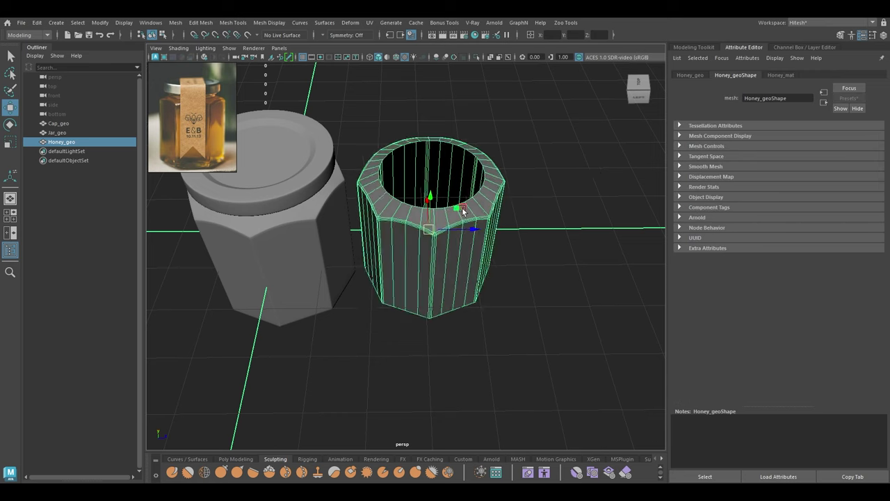
Assign a new aiStandardSurface material to Jar_geo and name it Glass_mat.
alt+drag(462, 208, 394, 211)
alt+middle_drag(394, 211, 458, 212)
click(357, 220)
right_drag(357, 220, 357, 246)
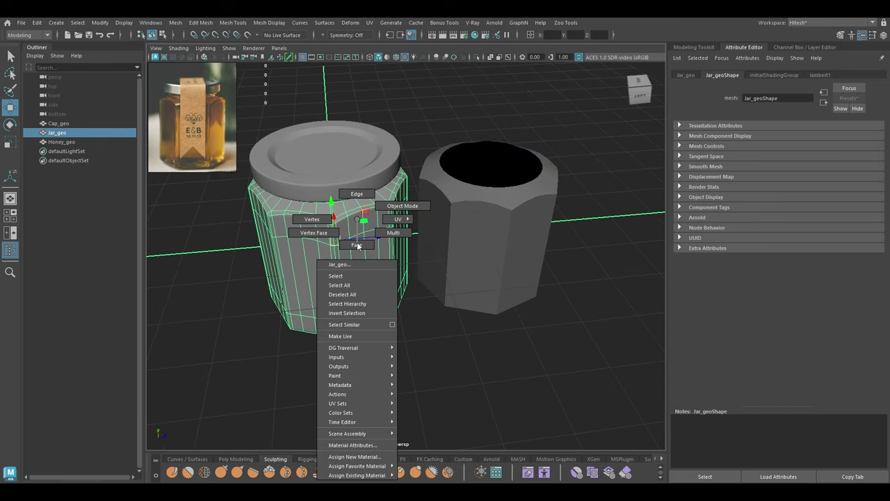
click(354, 456)
click(320, 267)
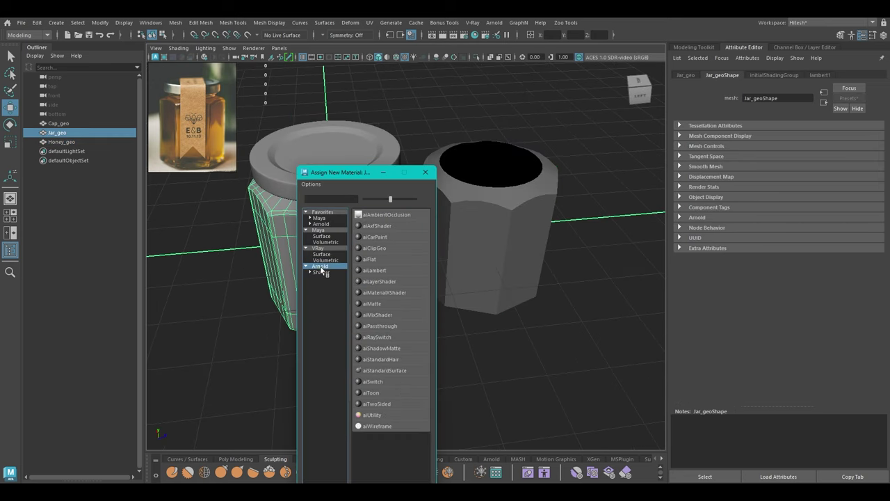
click(389, 371)
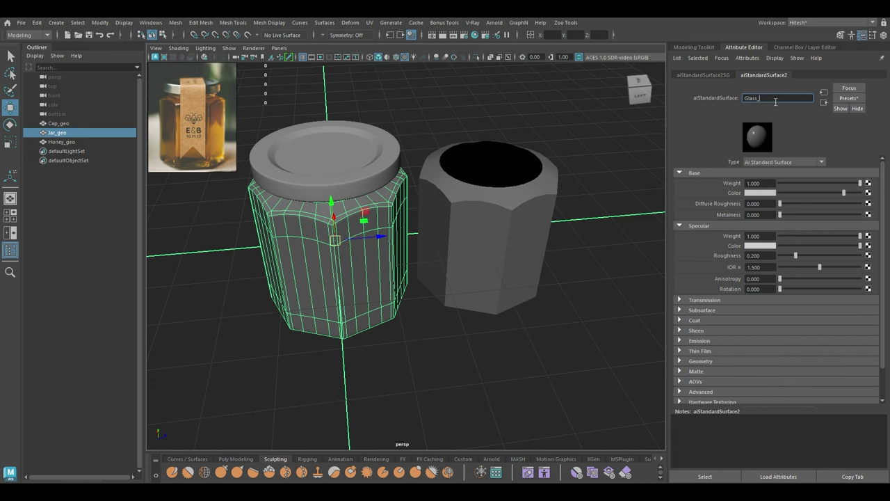
click(775, 102)
text(Glass_mat)
key(Return)
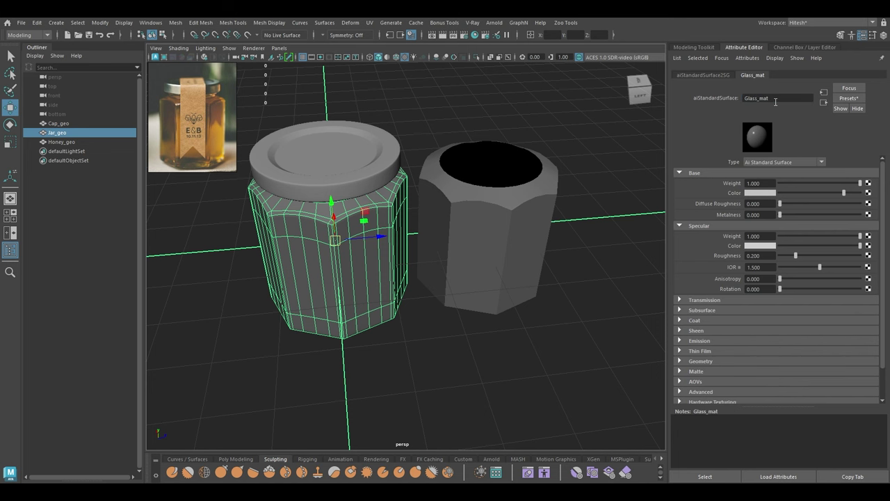
Assign a new aiStandardSurface material to Cap_geo and name it Cap_mat.
click(350, 172)
right_click(341, 170)
click(320, 397)
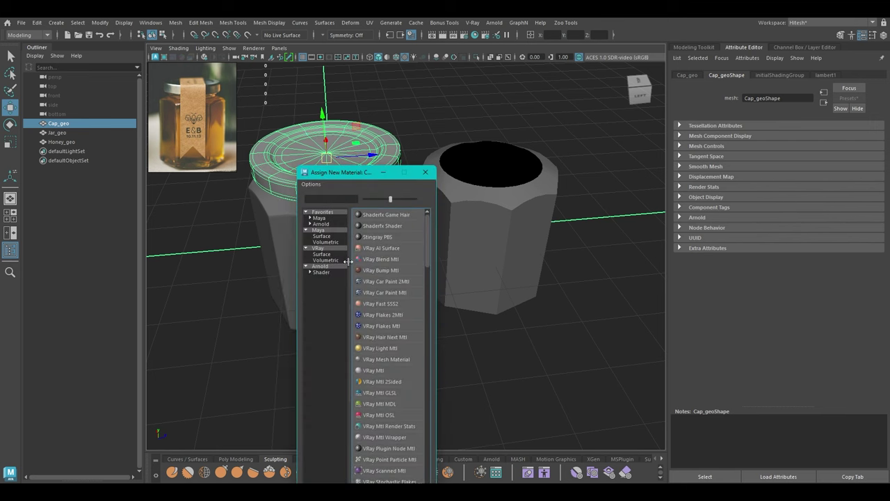
click(320, 266)
click(384, 370)
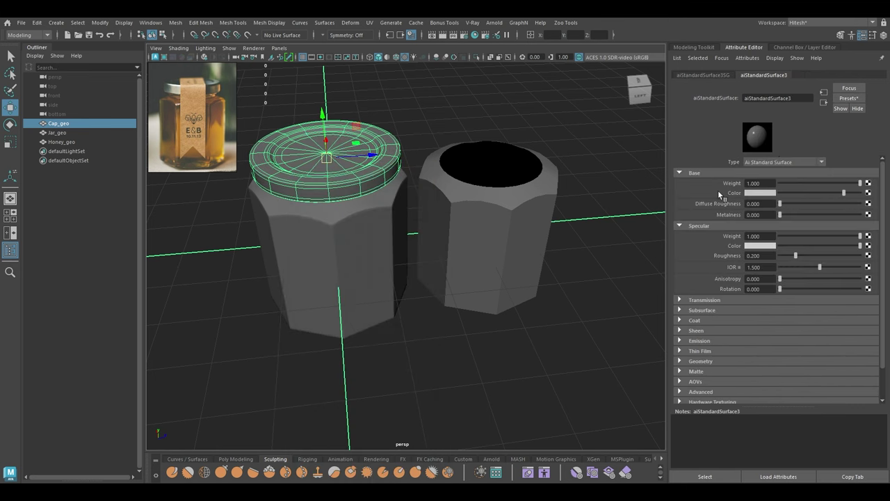
double_click(779, 97)
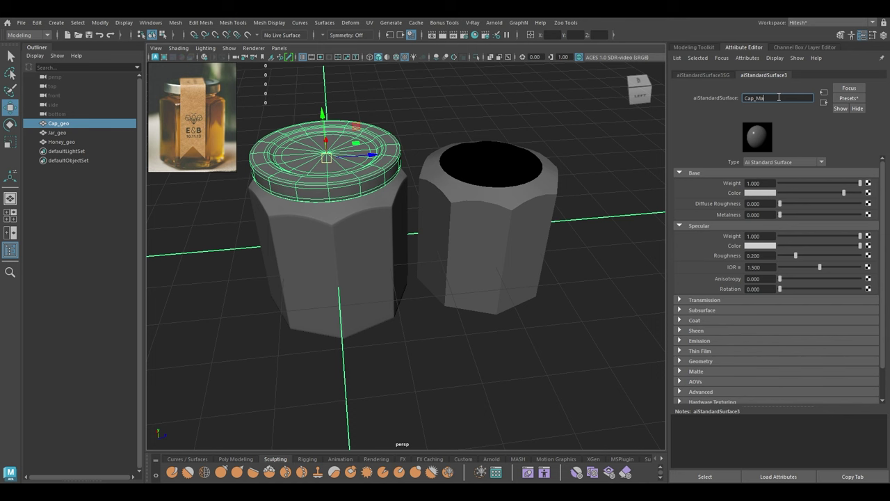
text(Cap_mat)
key(Return)
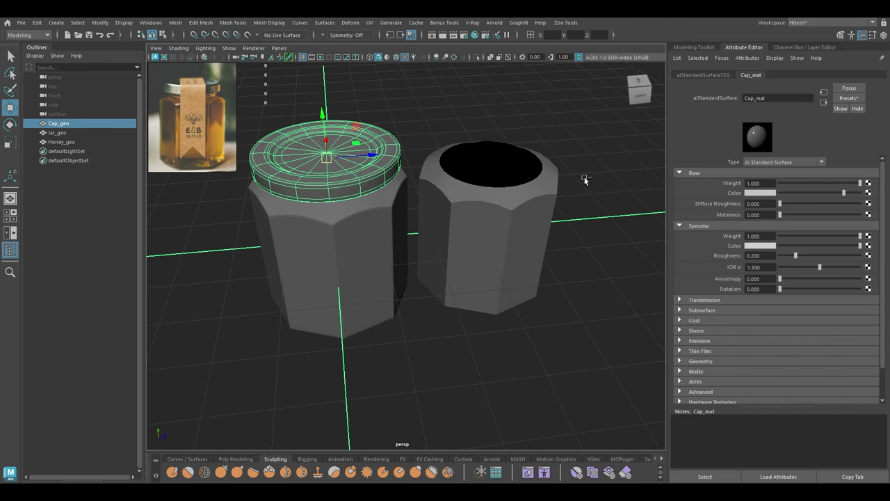
Replace the settings of Honey_mat with the Honey preset.
alt+drag(518, 227, 497, 218)
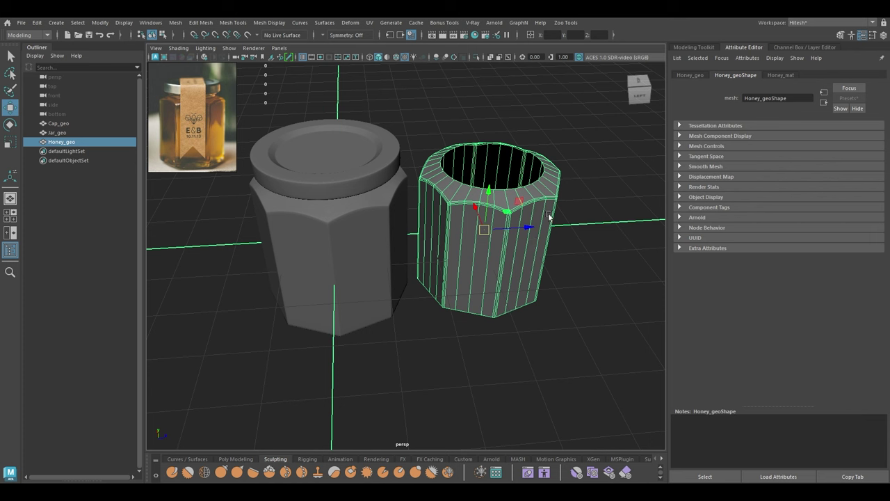
click(786, 75)
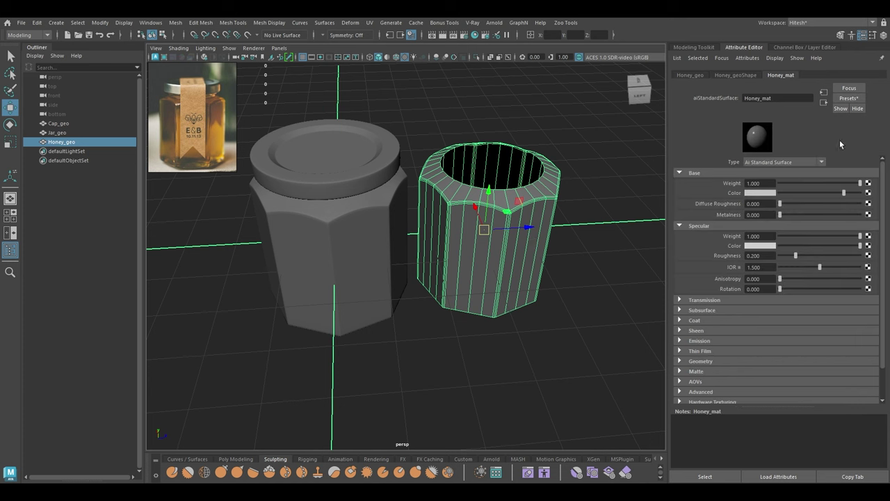
click(848, 97)
mouse_move(813, 279)
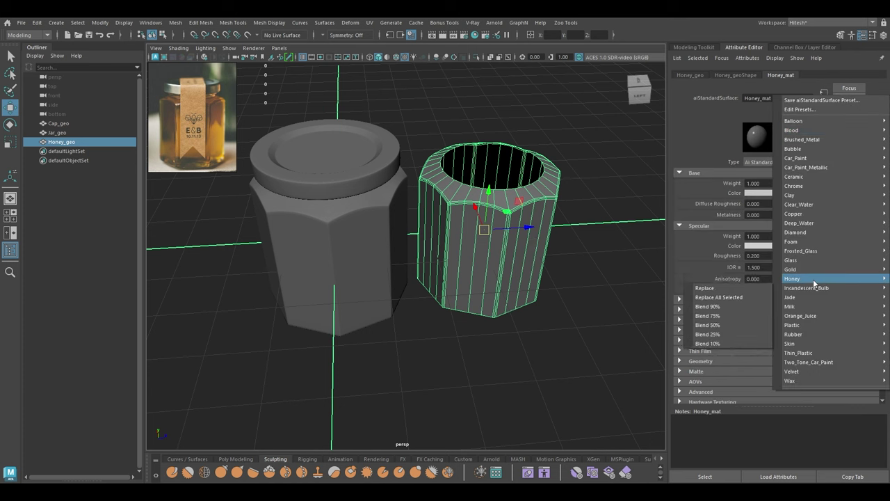
click(708, 279)
click(598, 176)
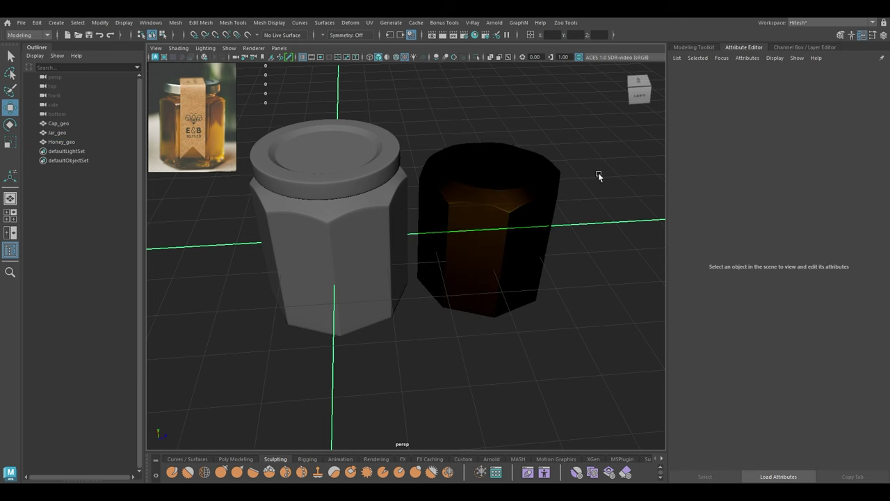
Replace the settings of Glass_mat on Jar_geo with the Glass preset.
click(350, 248)
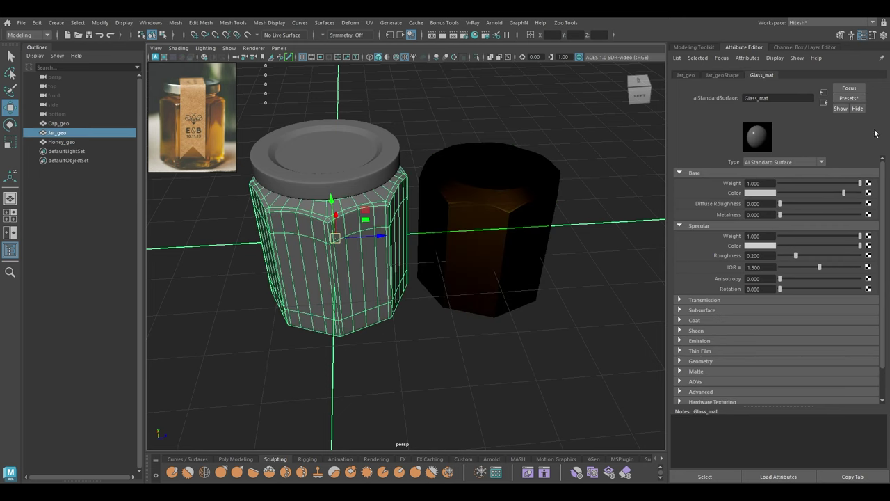
click(848, 98)
mouse_move(833, 259)
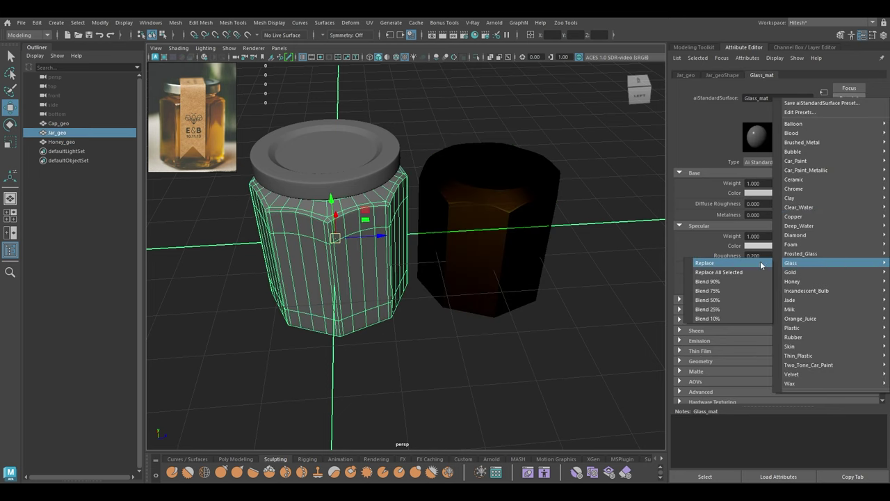
click(762, 263)
Set Honey_geo's Translate Z to 0 to place the honey back inside the jar.
click(476, 196)
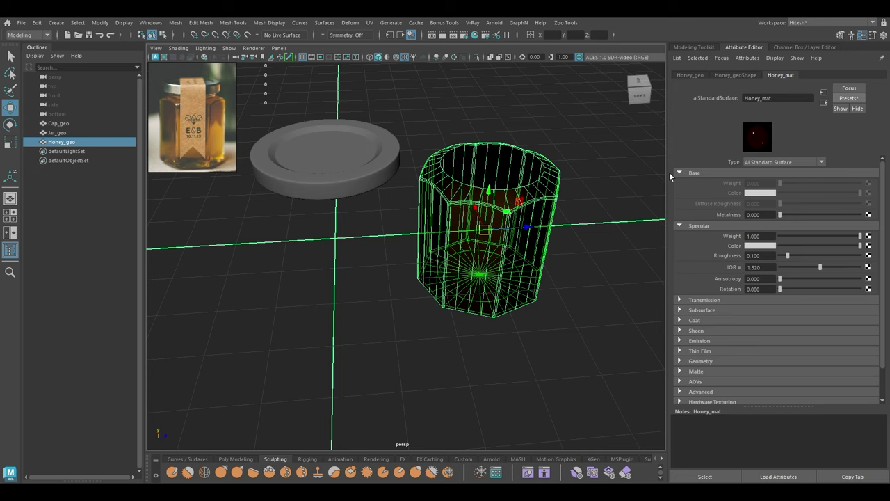
click(695, 45)
click(835, 47)
click(835, 46)
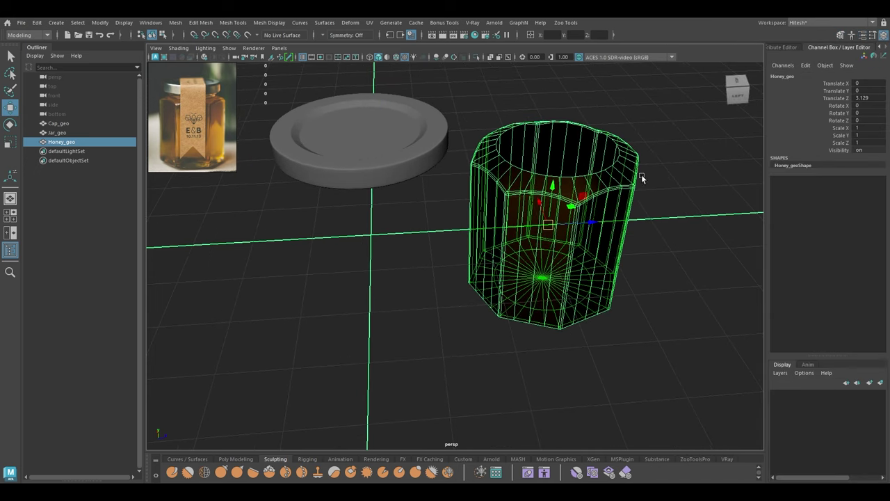
double_click(868, 98)
text(0)
key(Return)
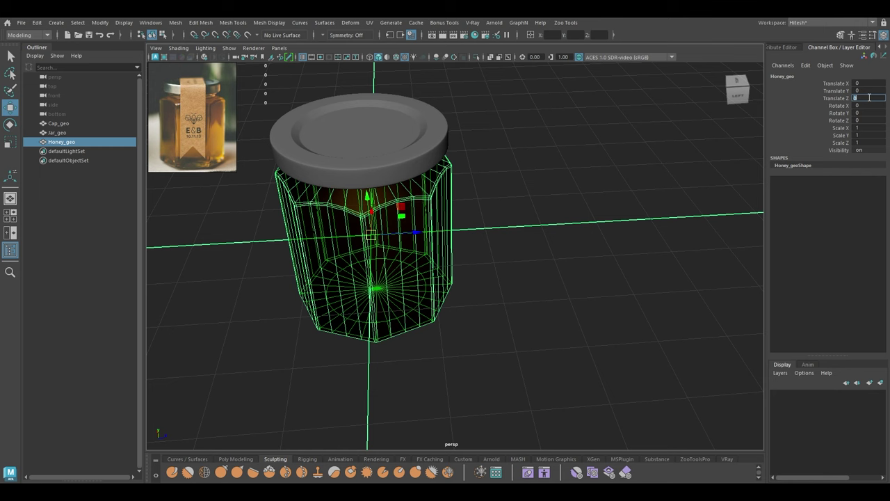
click(627, 204)
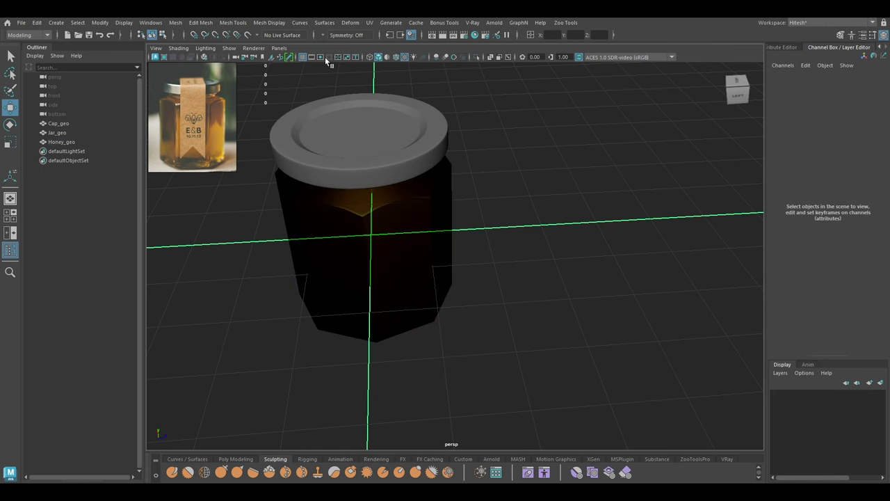
Turn on wireframe-on-shaded display and frame the whole jar from the side.
click(397, 59)
mouse_move(478, 284)
alt+mouse_down()
mouse_move(453, 228)
mouse_move(480, 258)
alt+mouse_up()
alt+right_drag(480, 259, 435, 109)
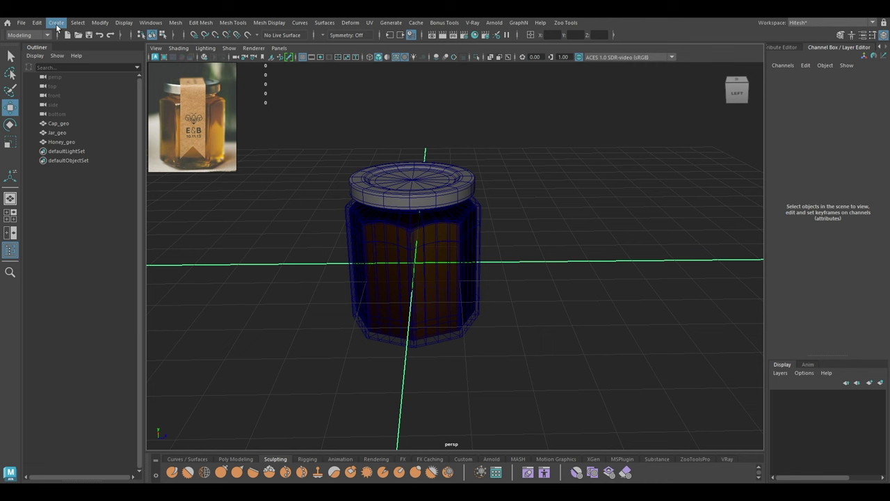
Create a new camera and look through it in the viewport.
click(57, 25)
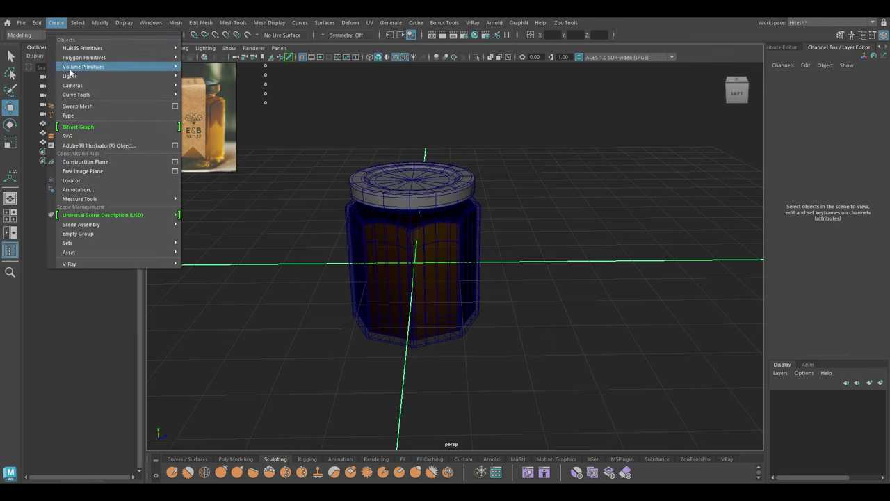
mouse_move(113, 87)
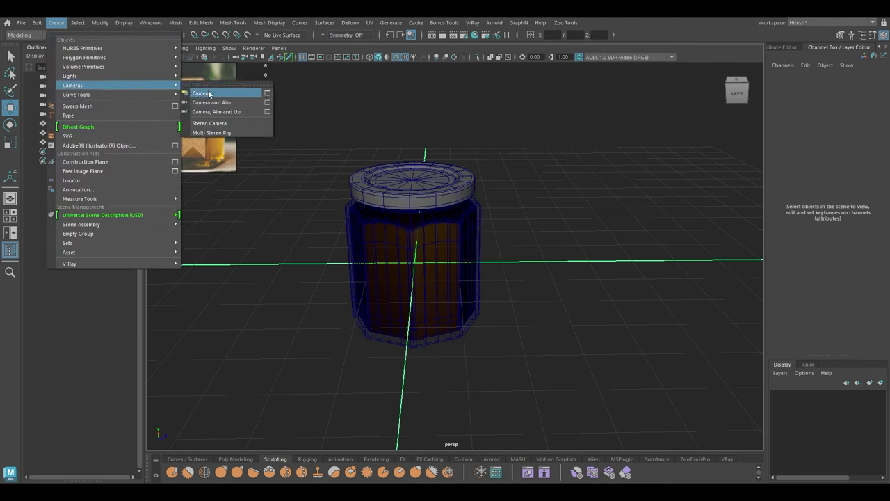
click(202, 92)
click(279, 48)
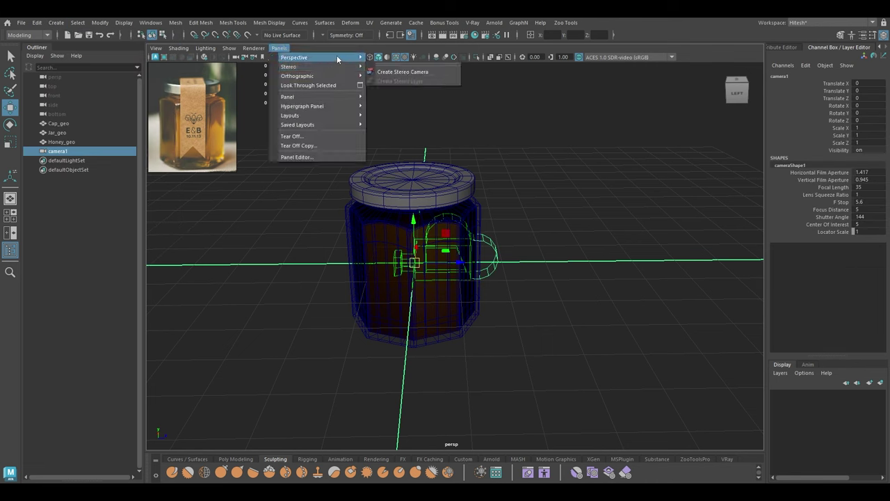
mouse_move(353, 60)
click(338, 85)
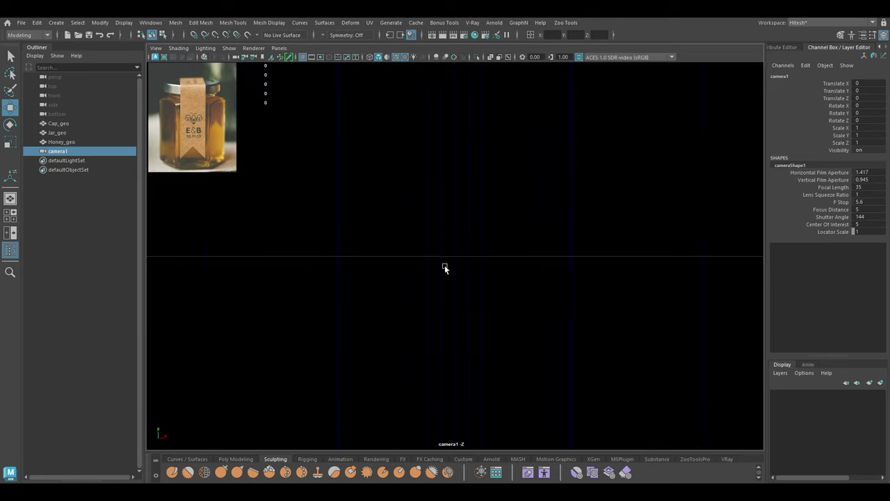
Turn on the resolution gate and move camera1 back and slightly above the jar so the whole jar is in frame.
scroll(443, 268, down, 5)
alt+drag(407, 272, 402, 229)
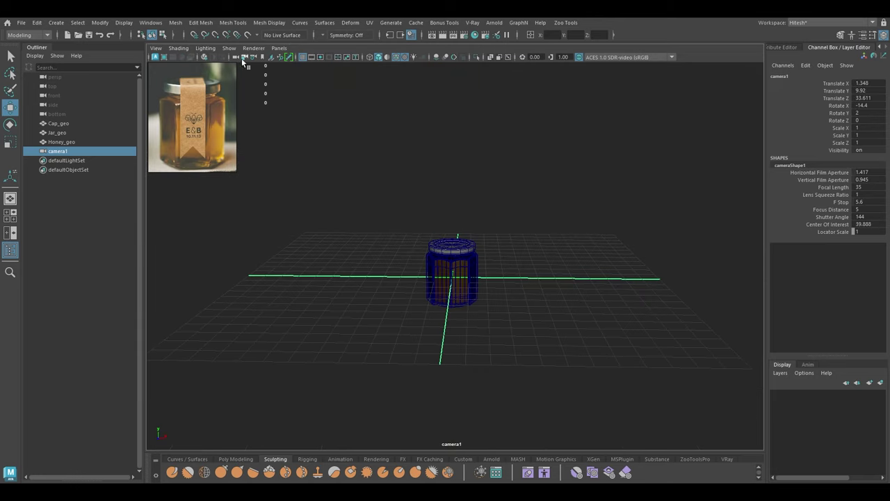
click(320, 57)
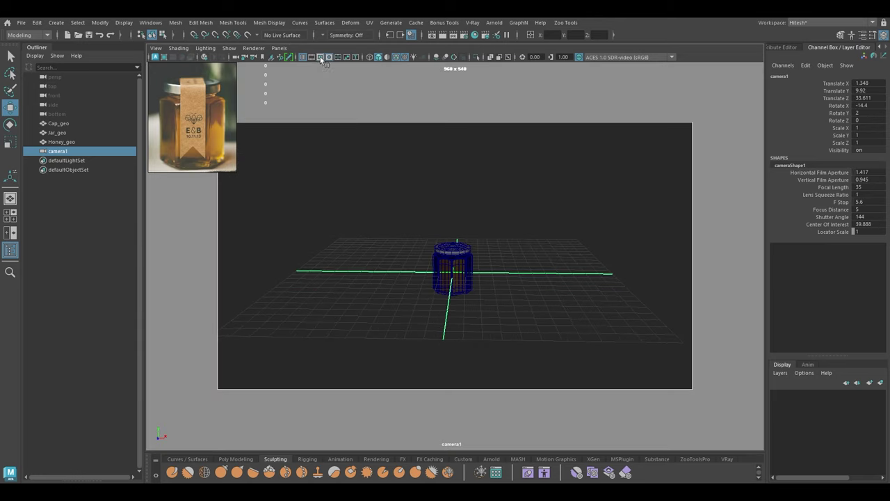
scroll(459, 213, up, 5)
alt+drag(480, 257, 476, 250)
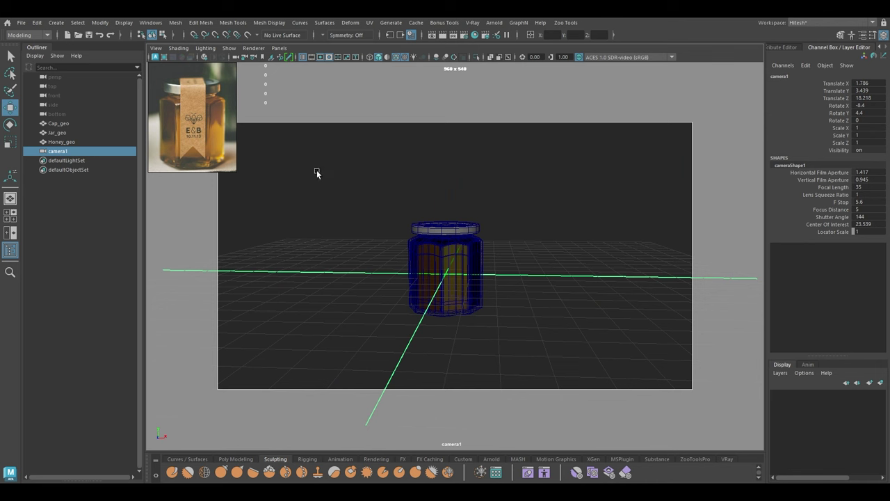
Group Honey_geo, Jar_geo and Cap_geo together.
click(59, 141)
ctrl+click(58, 132)
ctrl+click(58, 123)
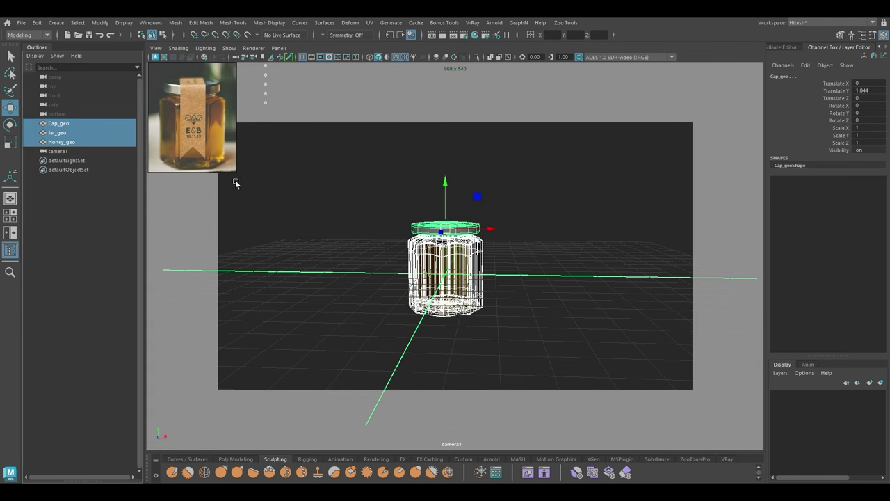
key(ctrl+g)
Raise the jar group to about 1.34 in Translate Y in the front view so its base rests on the grid.
key(space)
drag(489, 255, 491, 268)
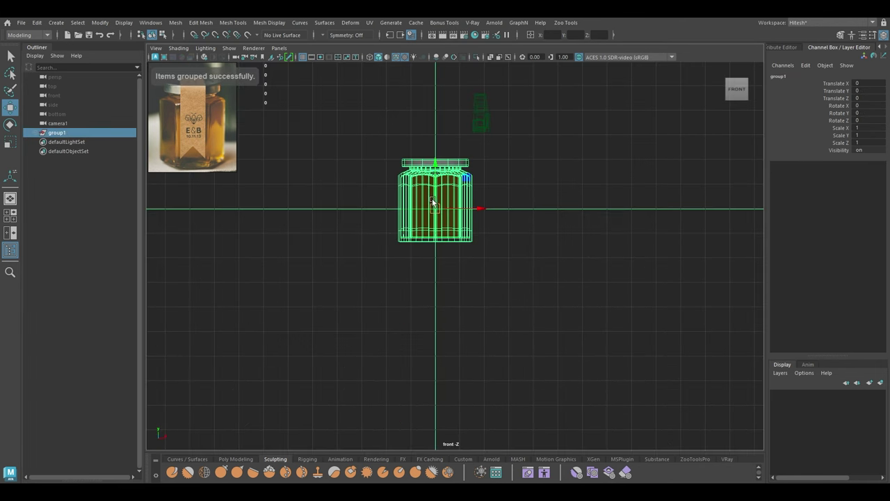
drag(433, 167, 427, 119)
key(space)
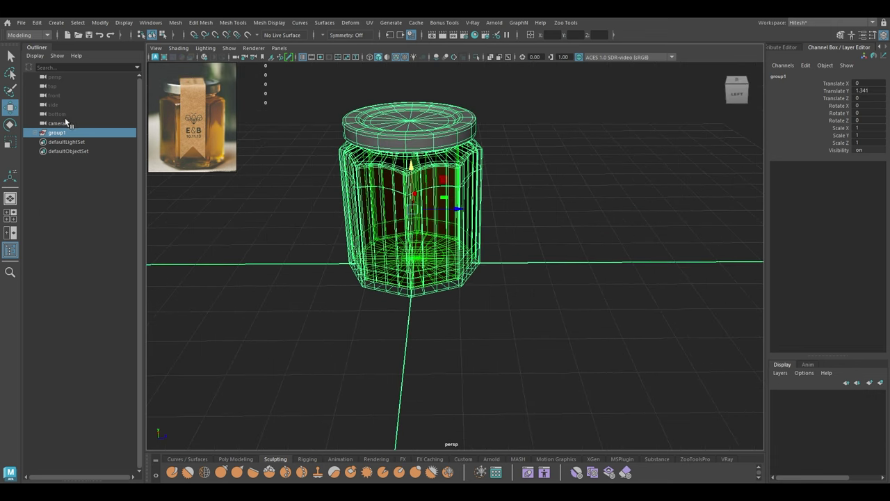
Look through camera1, reframe it closer on the jar from slightly above, and lock the camera.
click(67, 123)
click(279, 48)
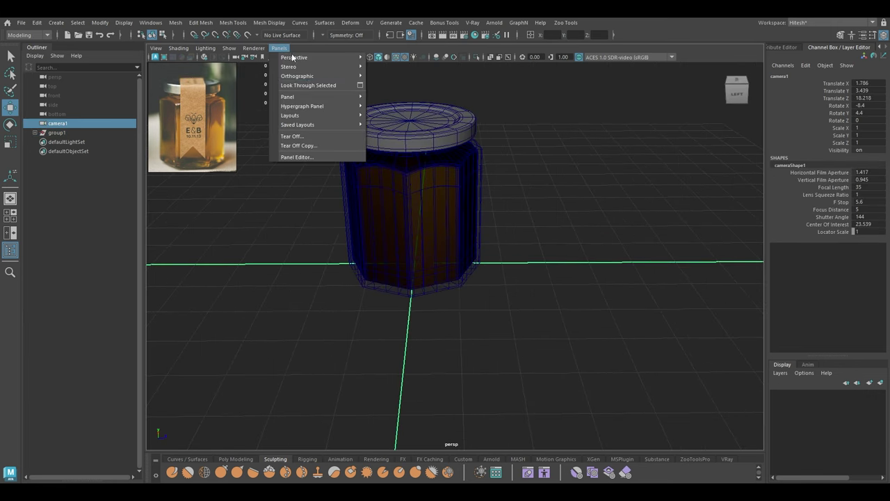
click(308, 86)
alt+drag(438, 234, 483, 312)
scroll(483, 309, up, 2)
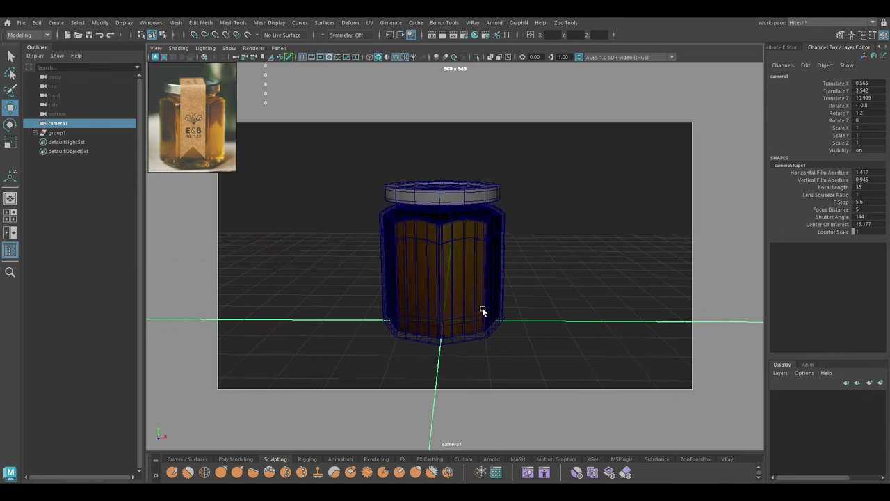
click(244, 58)
Return to the perspective view with the whole jar visible and deselect the camera.
key(space)
drag(408, 146, 410, 122)
scroll(519, 222, down, 2)
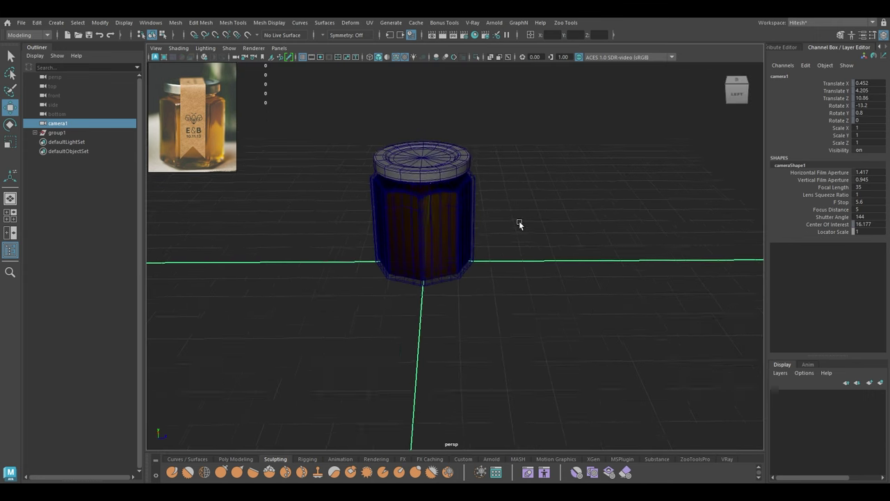
alt+middle_drag(519, 220, 533, 252)
click(522, 134)
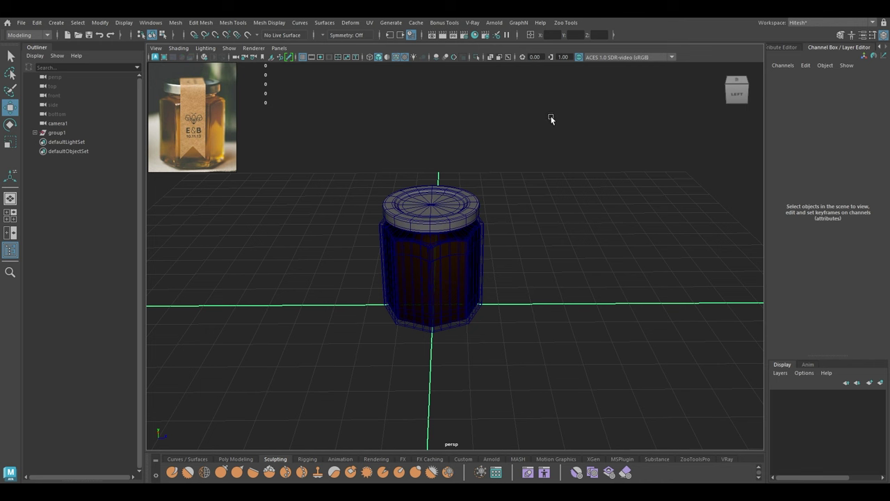
Set the Arnold render device to GPU and manually select the NVIDIA GeForce RTX 4060 in the render settings.
click(465, 35)
drag(249, 93, 473, 98)
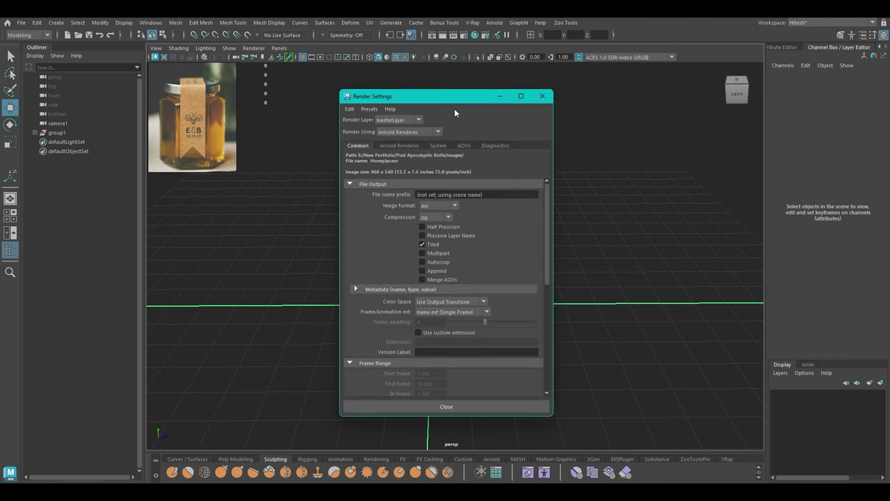
click(399, 145)
click(438, 145)
click(430, 167)
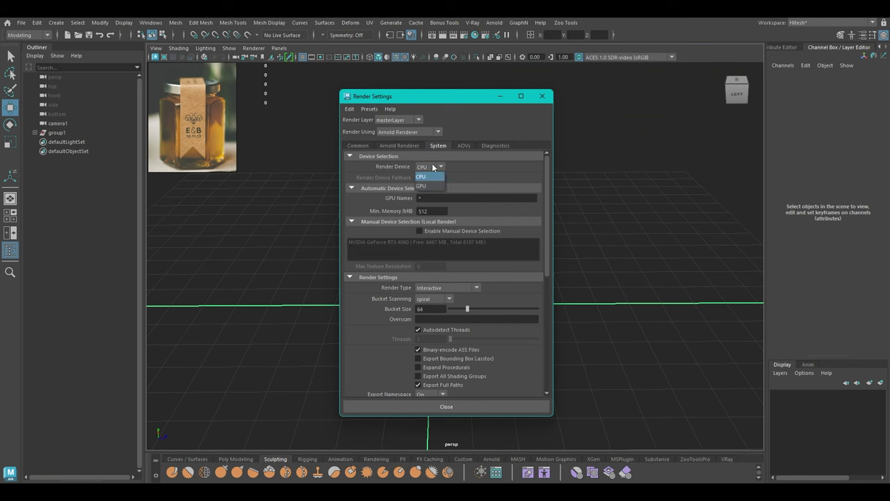
click(432, 187)
click(431, 232)
click(432, 242)
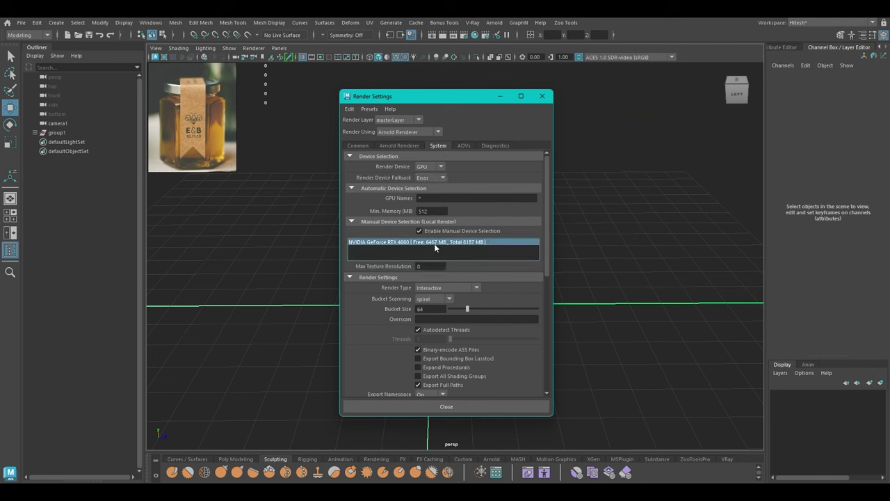
Set the render image size to the HD_1080 preset and close the render settings.
click(398, 146)
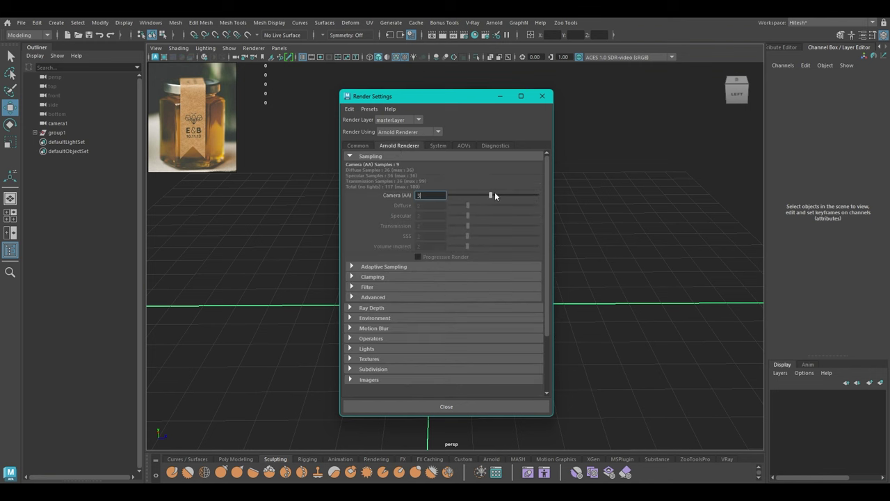
click(358, 146)
scroll(417, 278, down, 10)
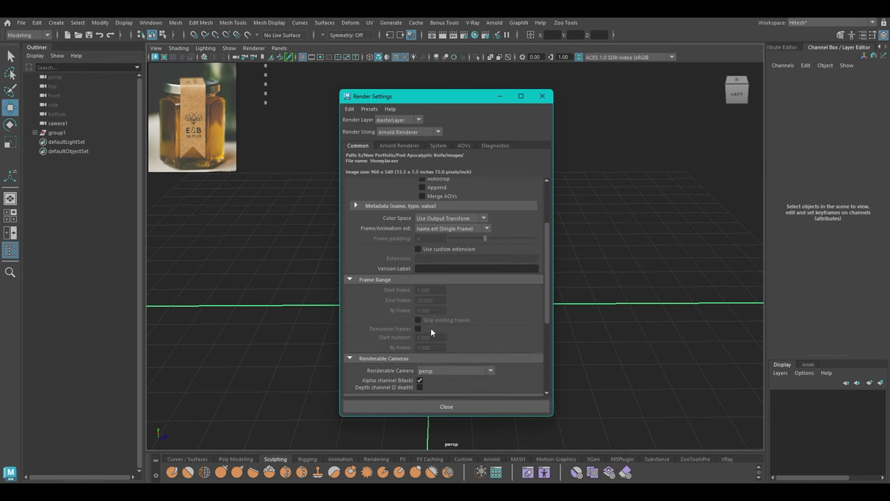
click(464, 323)
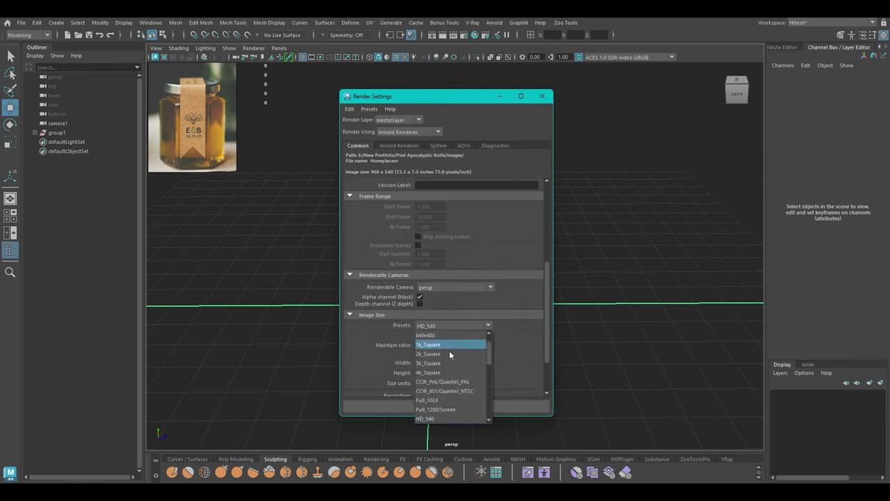
scroll(449, 376, up, 2)
click(439, 410)
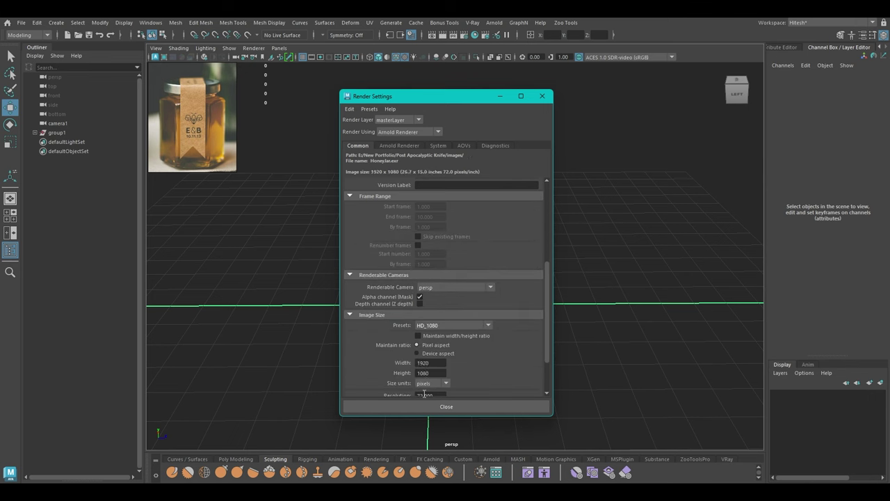
click(475, 405)
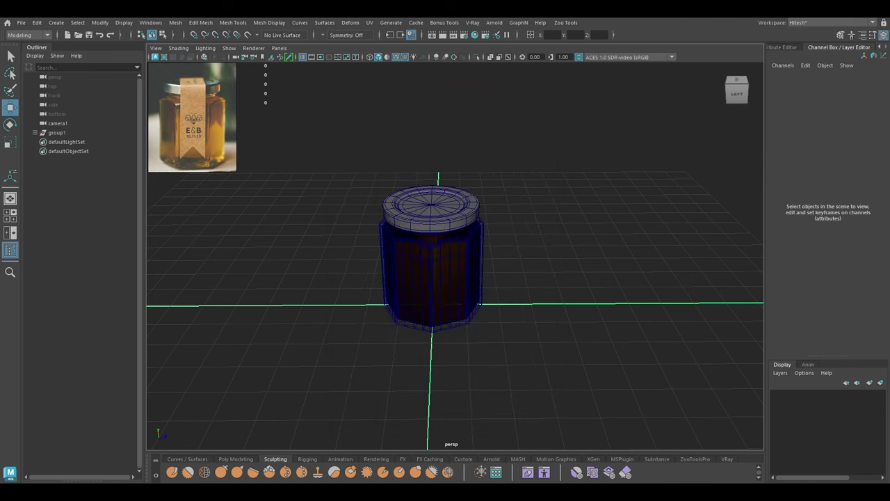
Create an Arnold skydome light and connect a File texture to its color.
click(494, 22)
mouse_move(514, 71)
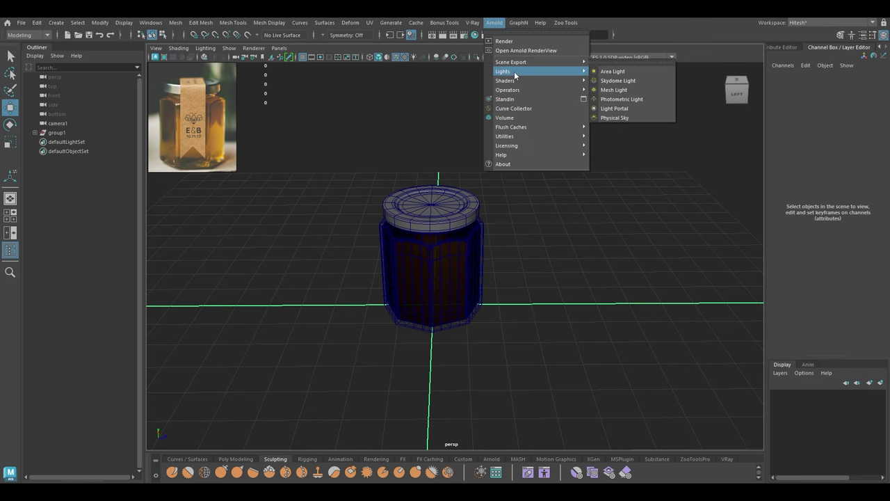
click(621, 79)
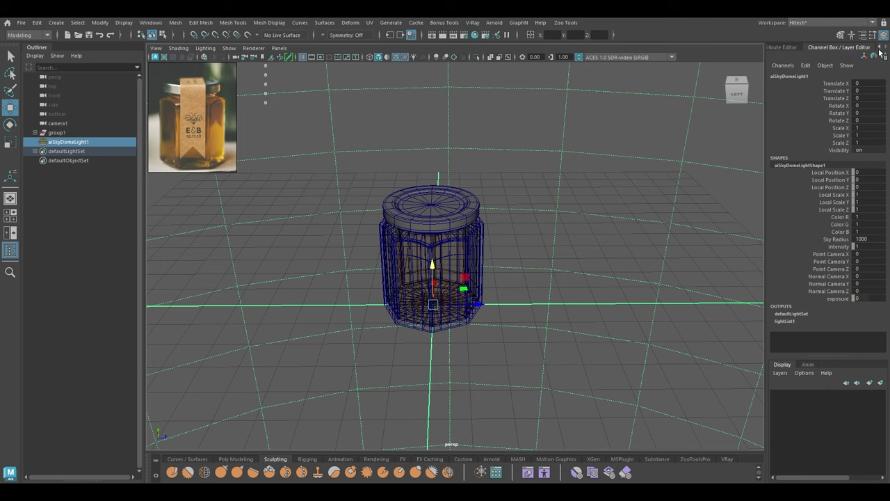
click(780, 46)
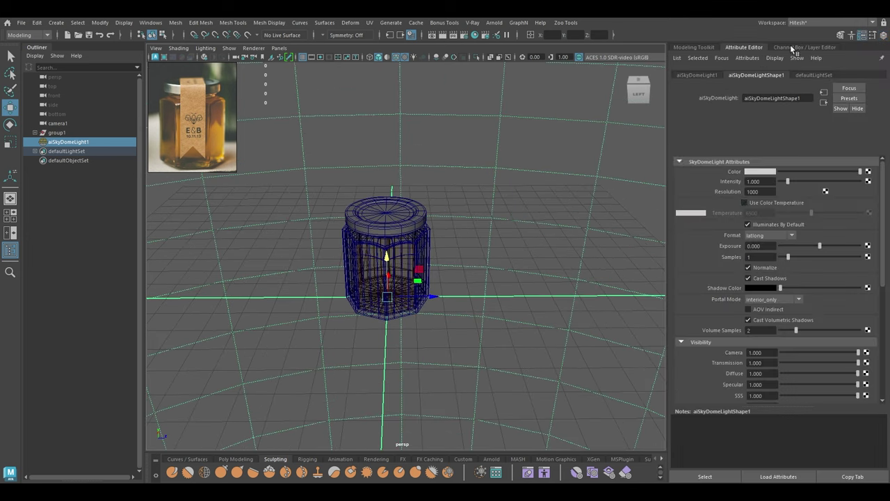
click(868, 171)
click(379, 416)
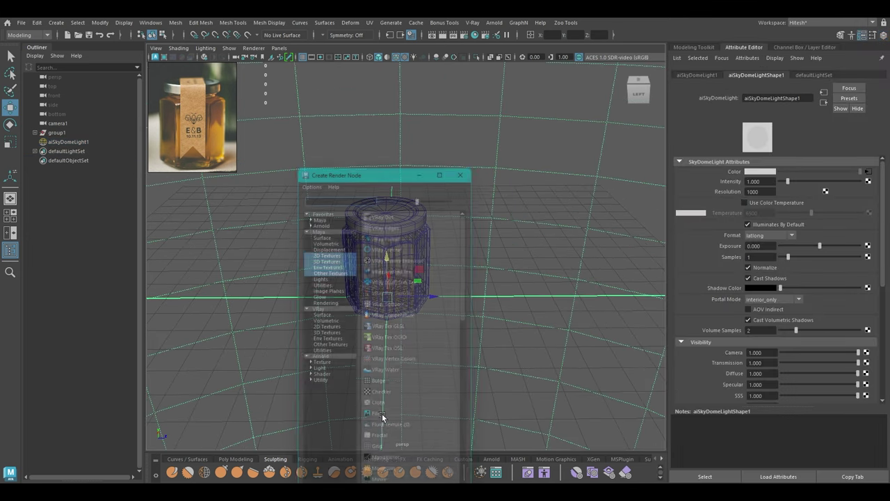
Load dancing_hall_4k.exr from the Downloads folder as the skydome's texture image.
click(869, 202)
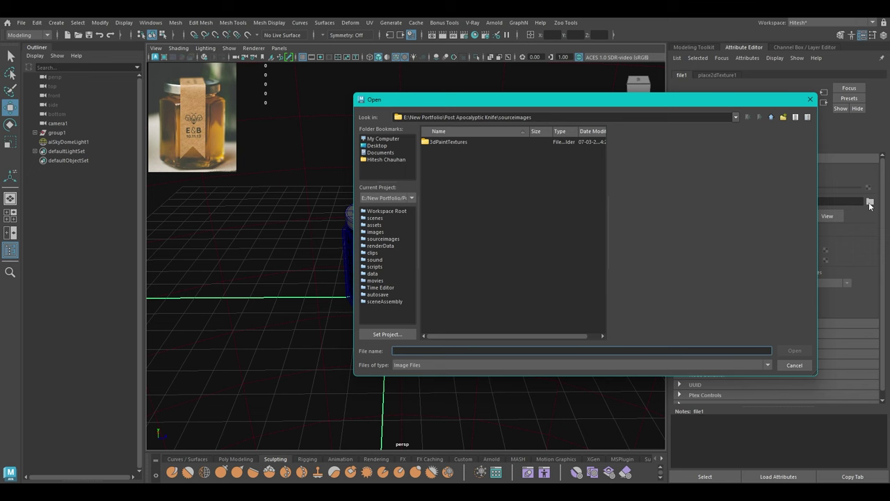
text(file:///C:/Users/Hitesh Chauhan/Downloads/dancing_hall_4k.exr)
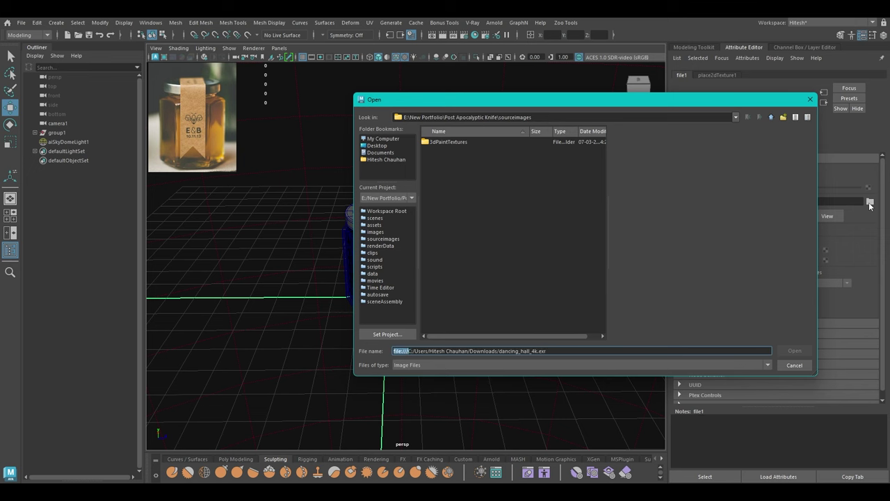
key(BackSpace)
key(Return)
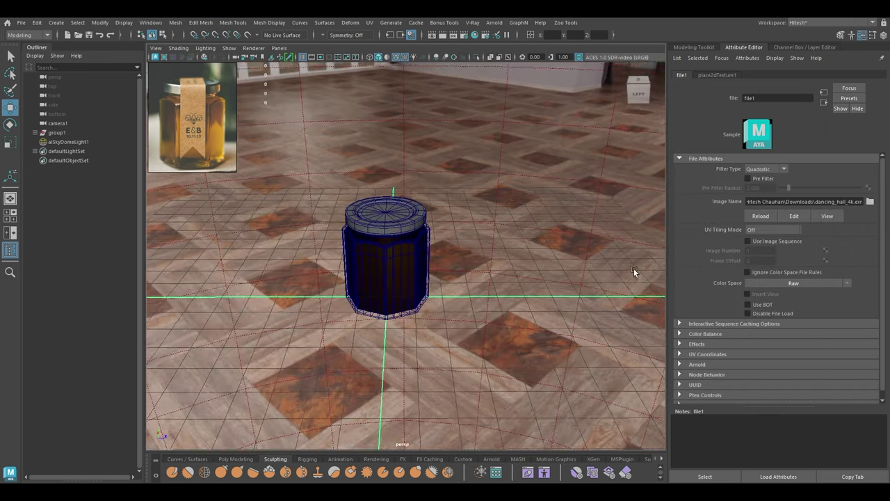
Create a polygon plane as the floor under the jar with a width and height of 250.
alt+drag(634, 268, 551, 244)
shift+right_click(525, 187)
shift+right_drag(525, 189, 487, 174)
click(647, 331)
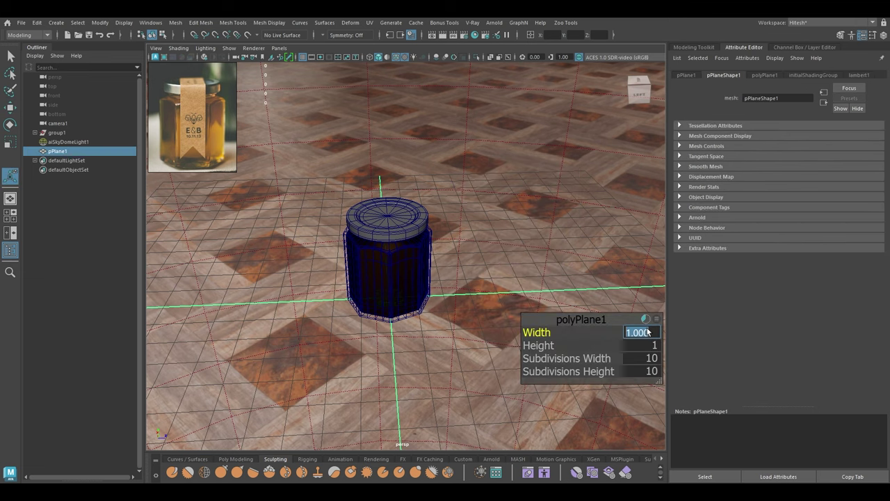
text(250)
key(Tab)
text(25)
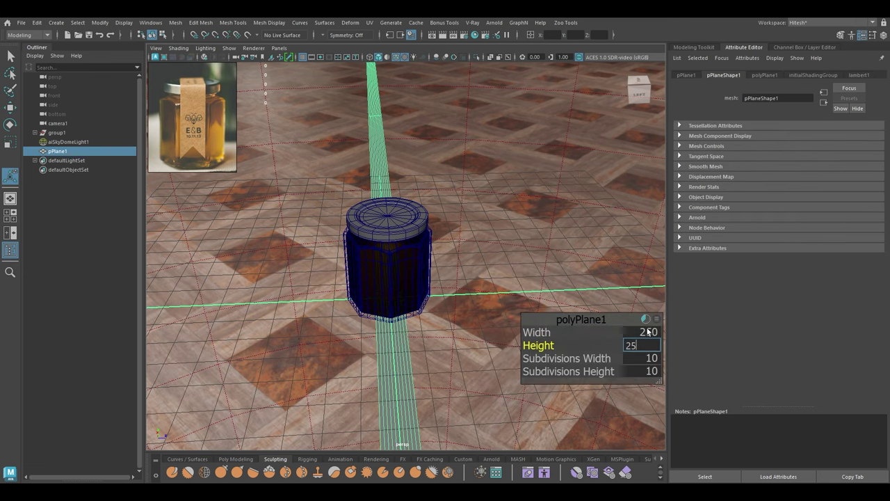
key(Tab)
key(Tab)
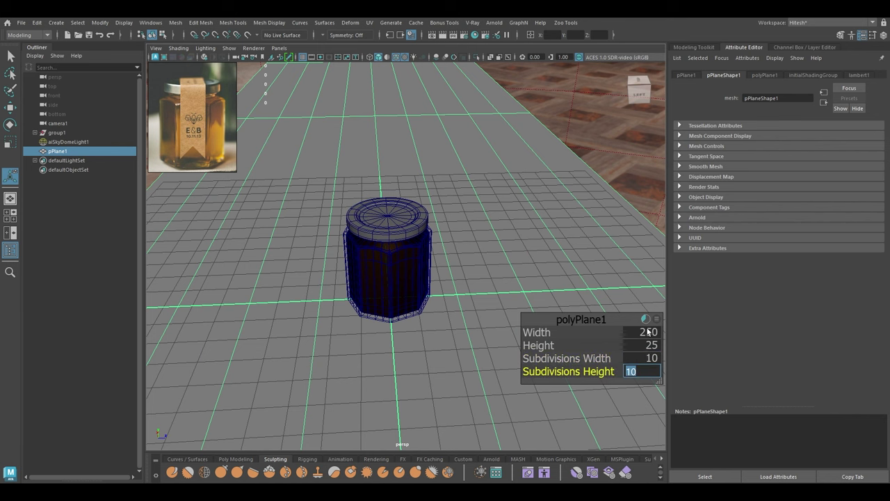
click(656, 346)
text(250)
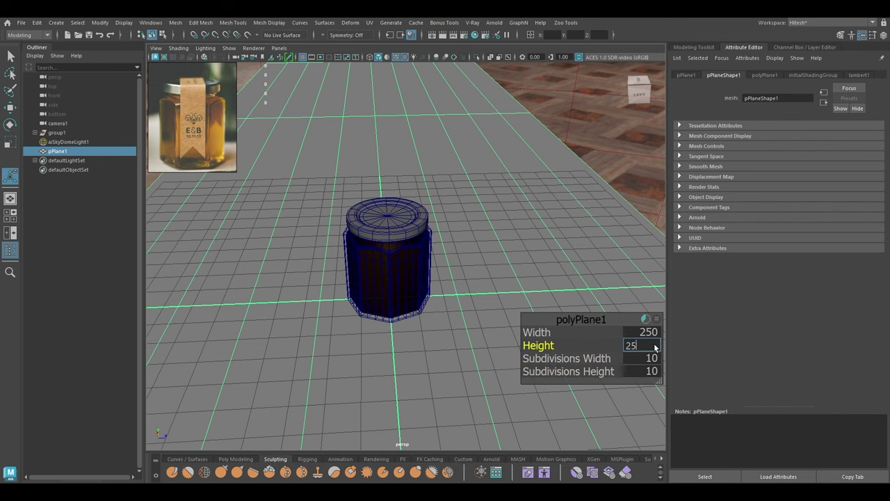
Set the floor plane's width and height subdivisions to 1.
key(Tab)
text(1)
key(Tab)
text(1)
key(Return)
key(Return)
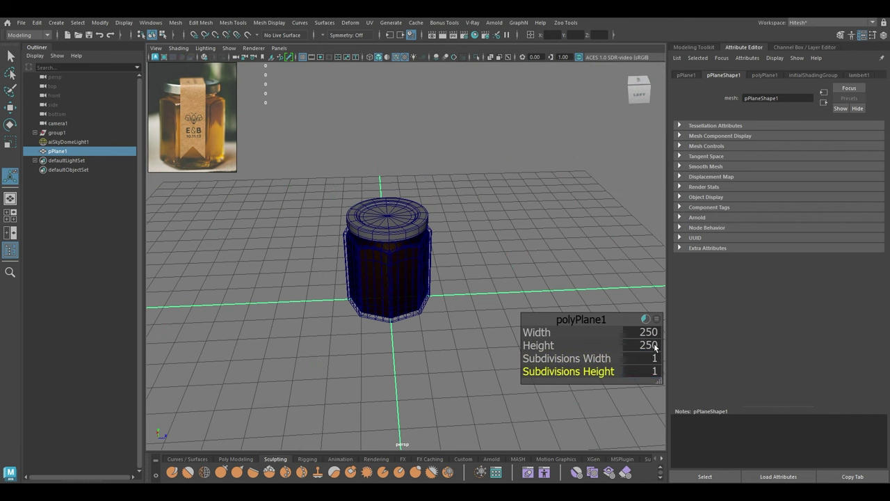
Extrude the floor plane's back edge straight up to form a backdrop wall behind the jar.
key(w)
alt+drag(582, 324, 474, 327)
scroll(465, 177, down, 10)
right_drag(400, 156, 399, 107)
click(404, 147)
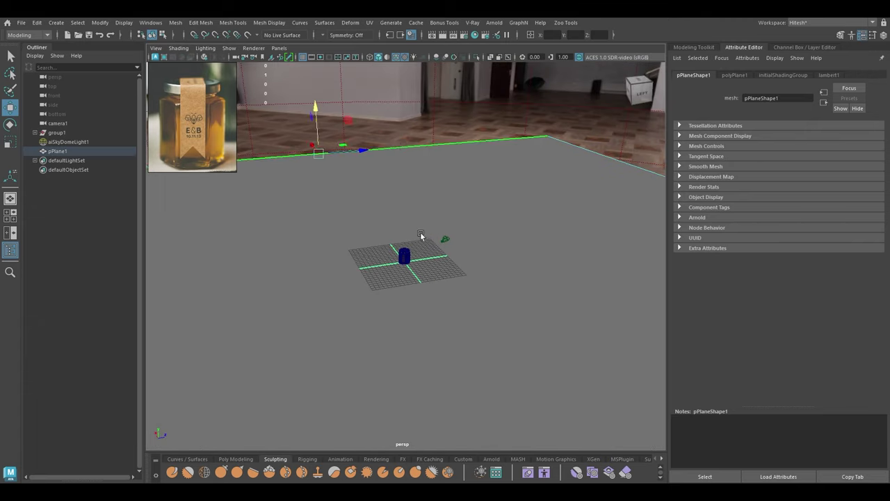
scroll(421, 234, down, 4)
shift+drag(346, 145, 343, 27)
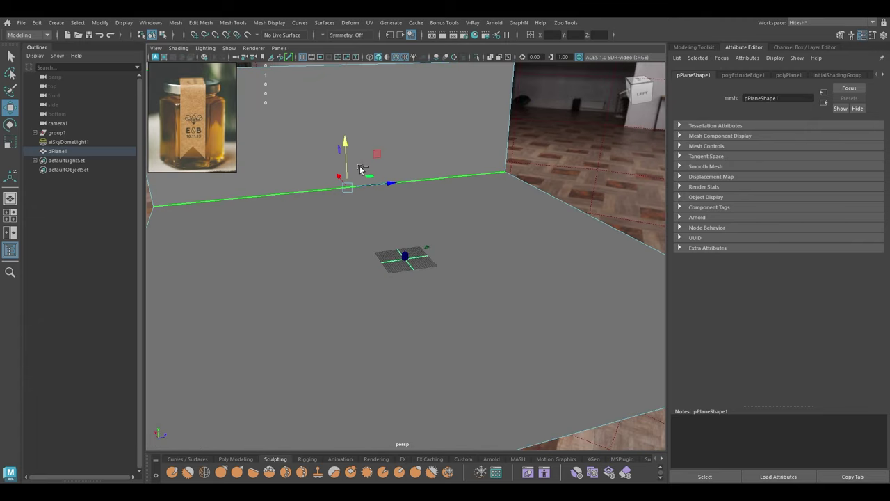
Bevel the edge between floor and wall with a fraction of 0.82 and 4 segments, and return the plane to object mode.
key(ctrl+b)
drag(566, 351, 565, 332)
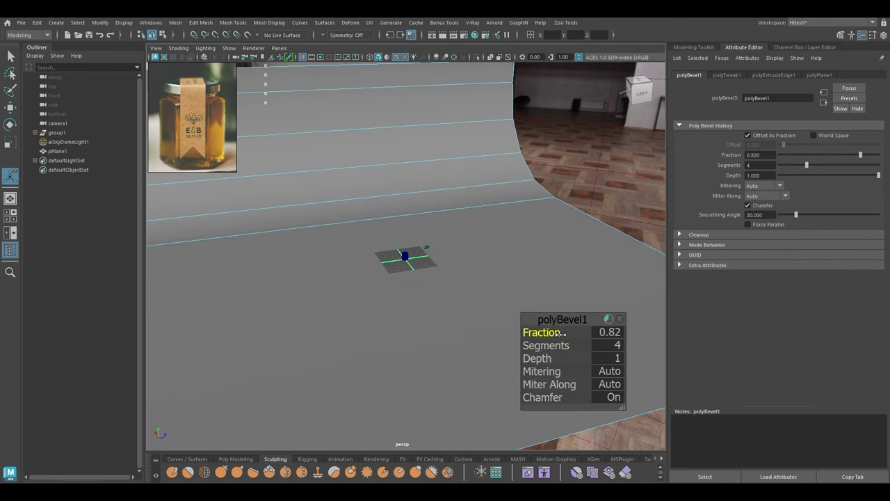
key(w)
right_drag(467, 230, 481, 221)
alt+drag(478, 227, 457, 232)
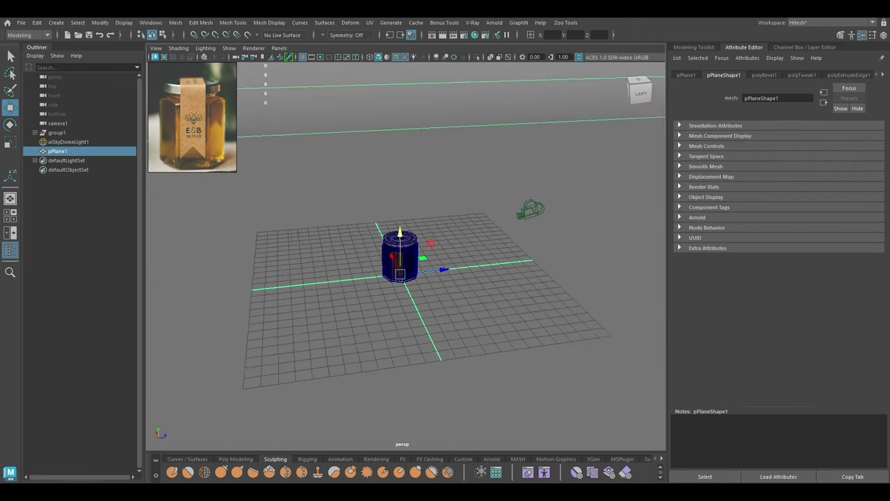
scroll(486, 367, up, 5)
alt+middle_drag(475, 324, 485, 335)
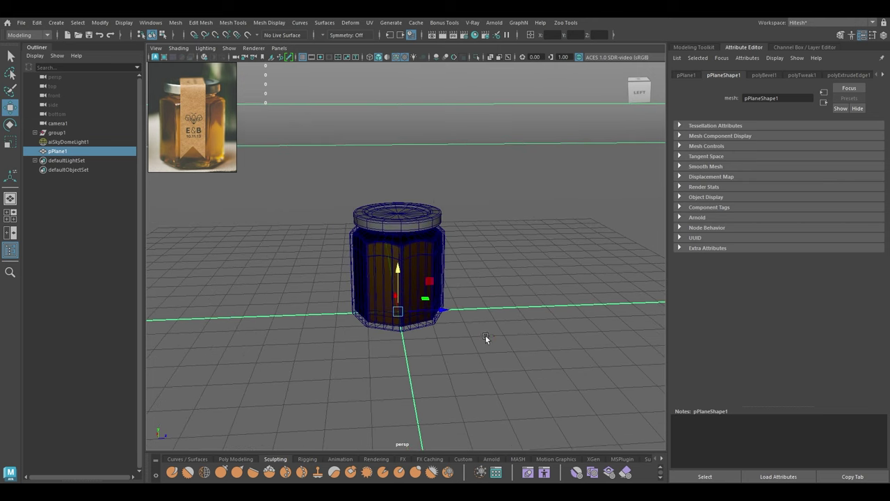
Open the Arnold RenderView, render through cameraShape1, and move the render window aside to uncover the jar.
click(495, 22)
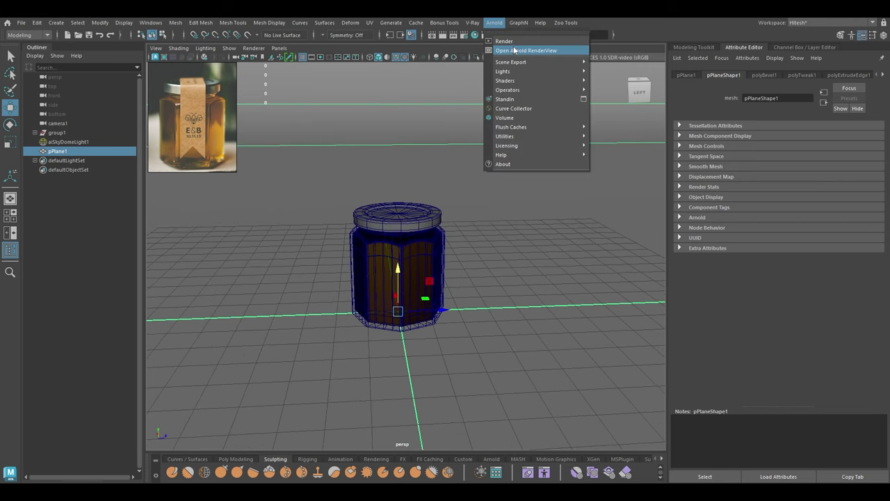
click(513, 48)
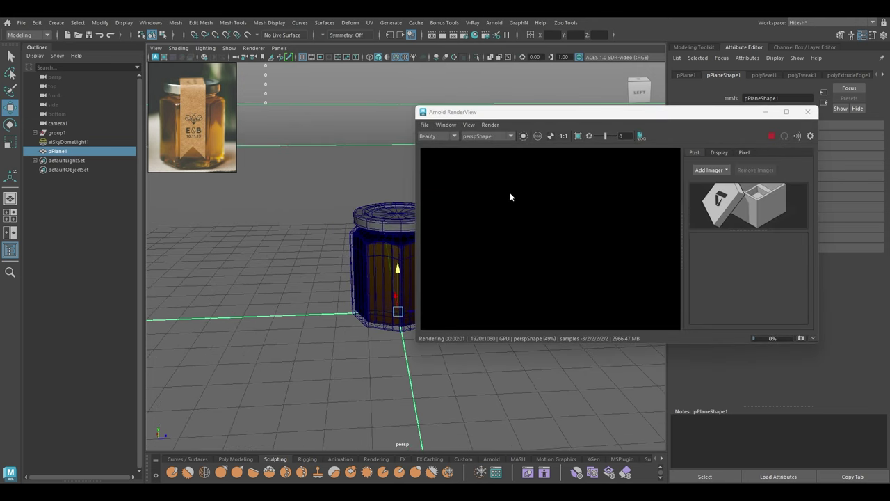
click(489, 136)
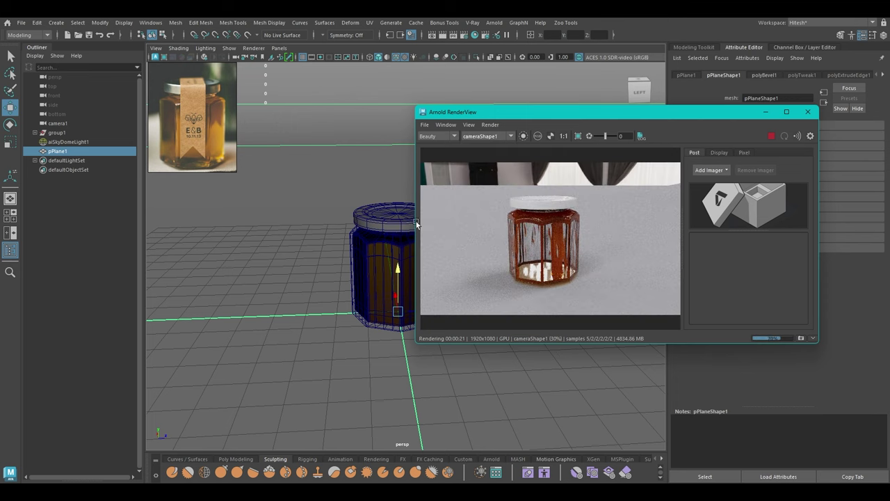
drag(467, 116, 592, 123)
Rotate the backdrop plane around its vertical axis so the curved wall stands behind the jar in the camera's view.
alt+drag(480, 228, 374, 230)
scroll(374, 229, down, 5)
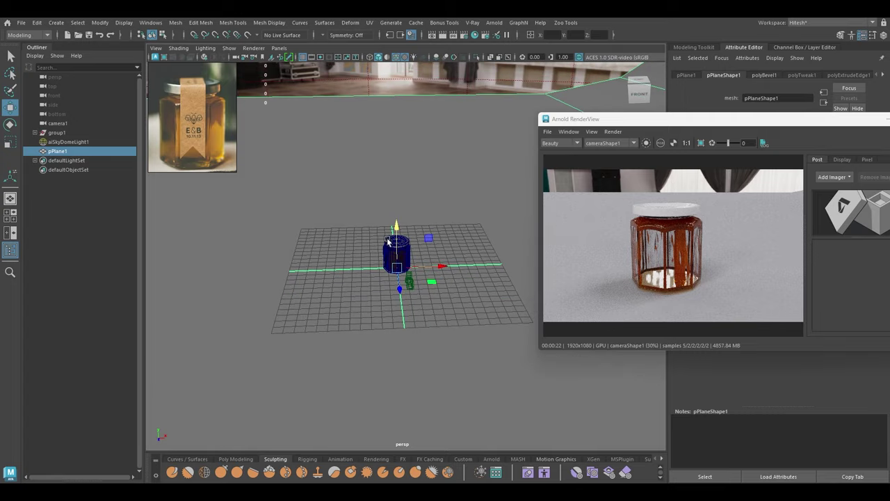
key(e)
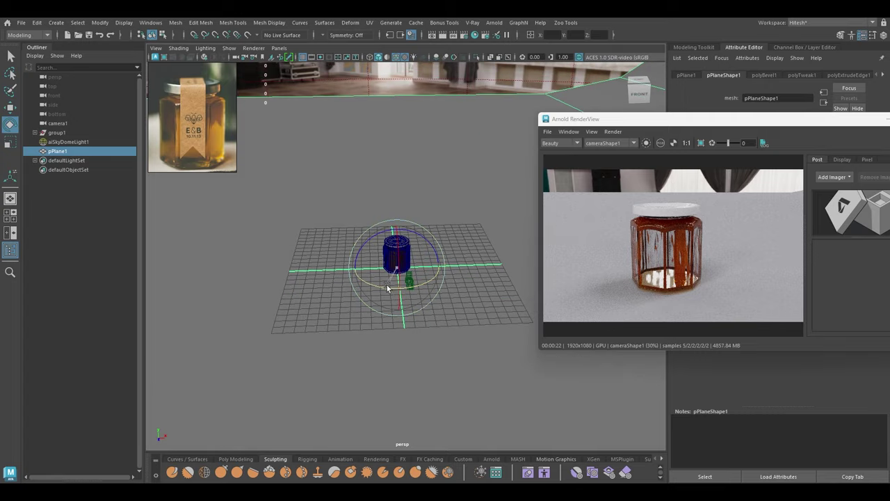
drag(409, 280, 431, 243)
key(w)
alt+right_drag(431, 245, 486, 438)
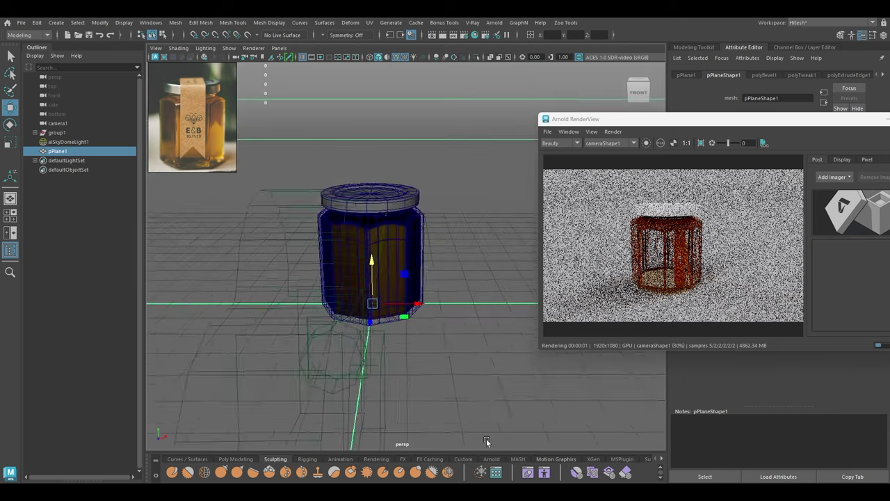
alt+drag(486, 438, 398, 273)
alt+right_drag(398, 273, 417, 330)
alt+middle_drag(417, 330, 432, 337)
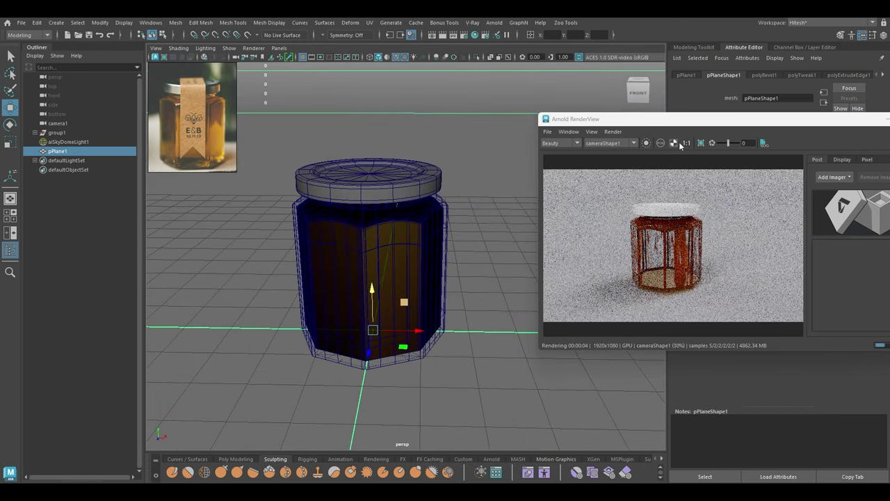
Scale the Honey_geo mesh up slightly and uniformly so that it meets the jar's inner glass walls.
drag(667, 120, 630, 121)
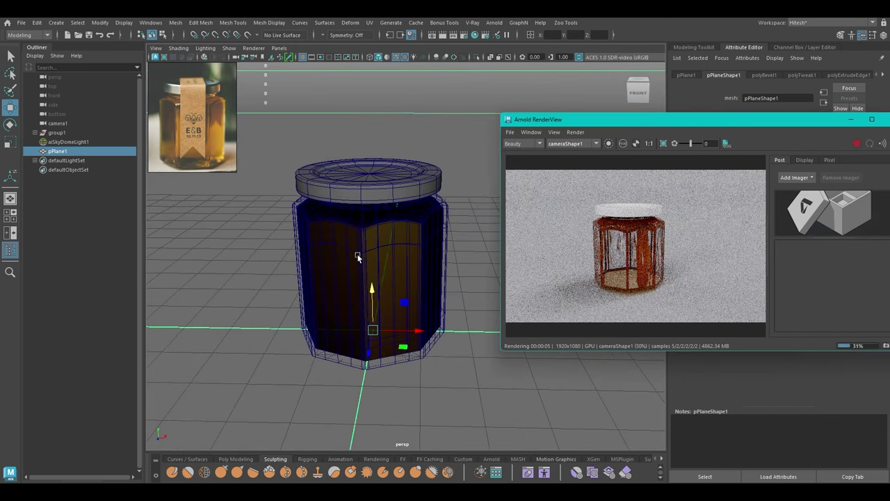
alt+right_drag(403, 301, 401, 285)
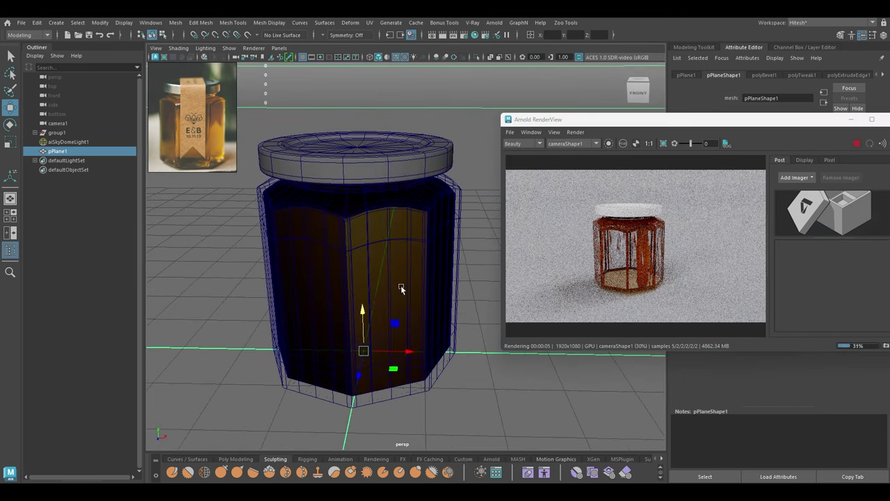
click(35, 132)
click(67, 142)
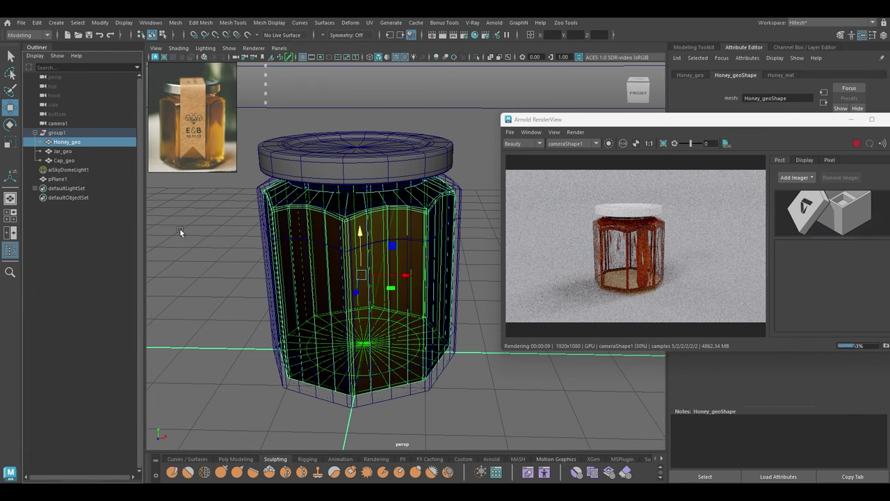
key(r)
drag(361, 277, 360, 279)
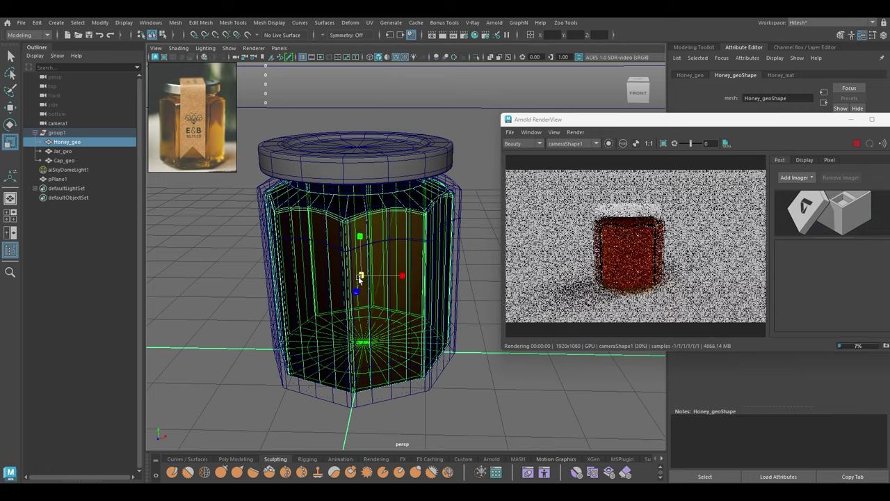
alt+drag(367, 318, 359, 285)
Adjust Honey_geo's vertical position against the jar's base in the front view and fine-tune its uniform scale.
key(space)
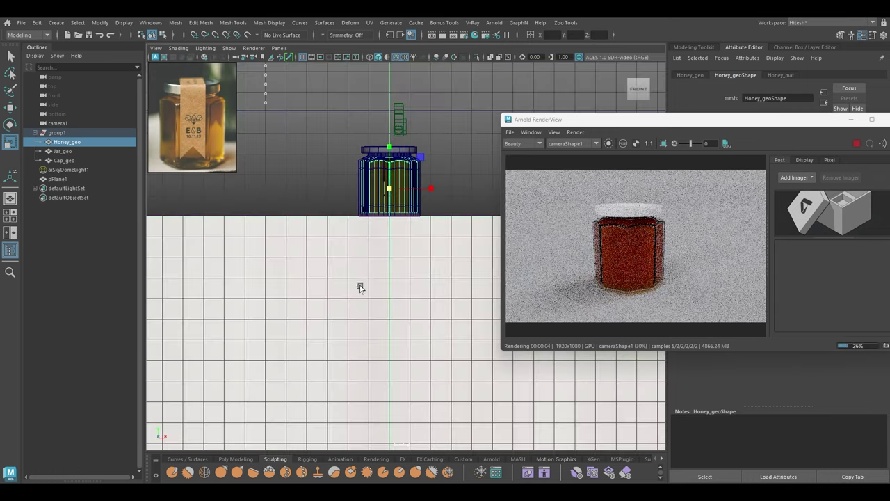
scroll(376, 274, up, 10)
alt+middle_drag(351, 229, 374, 440)
scroll(320, 285, up, 1)
alt+middle_drag(309, 277, 322, 332)
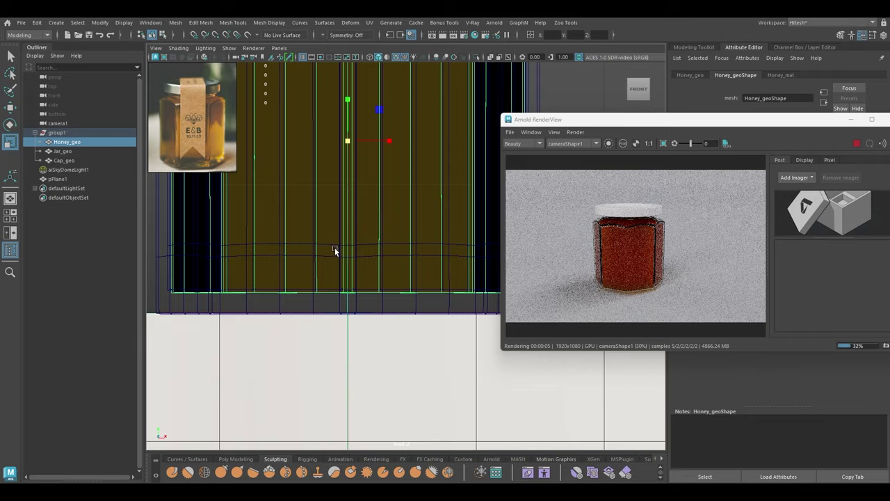
key(w)
drag(350, 101, 365, 157)
key(space)
key(r)
drag(359, 280, 367, 277)
key(w)
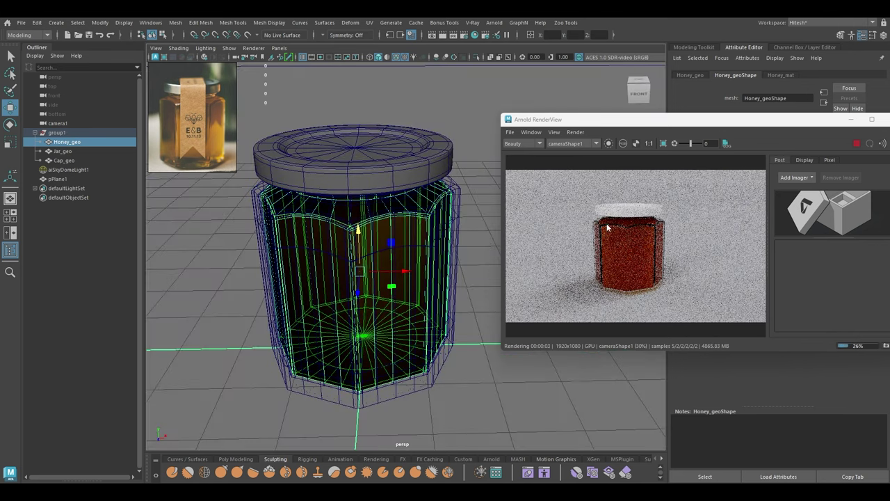
Assign a new aiStandardSurface material to the jar's cap.
drag(633, 129, 334, 213)
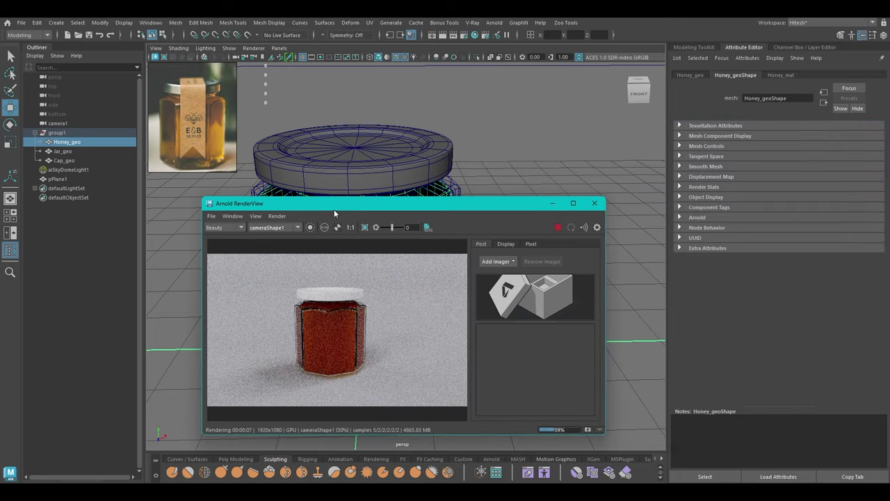
click(405, 174)
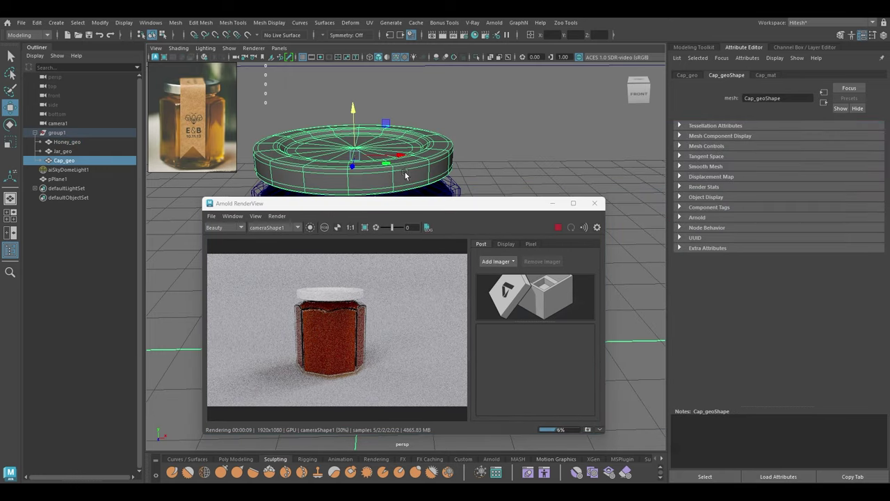
right_drag(405, 174, 386, 406)
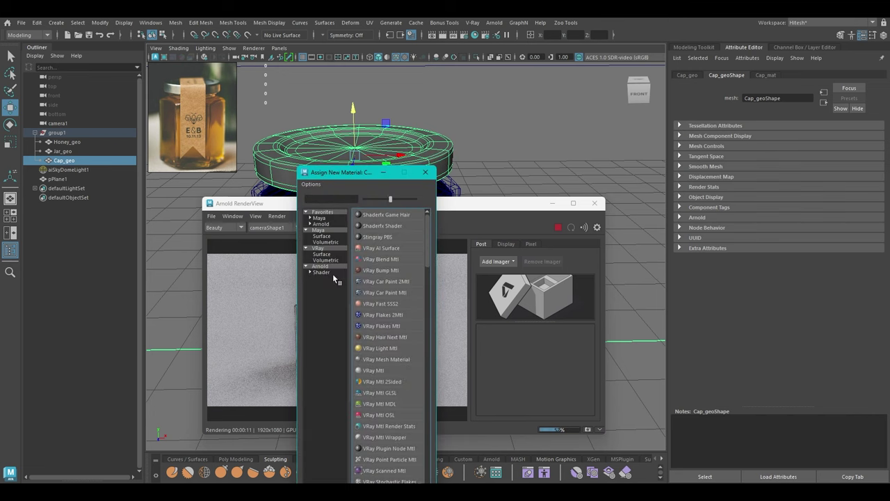
click(328, 268)
click(385, 369)
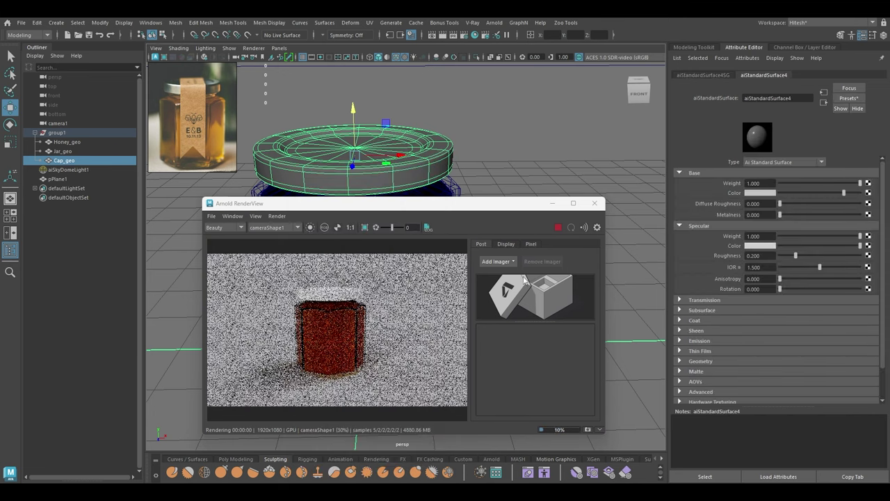
Replace the cap material's settings with the Brushed_Metal preset.
click(849, 98)
mouse_move(824, 142)
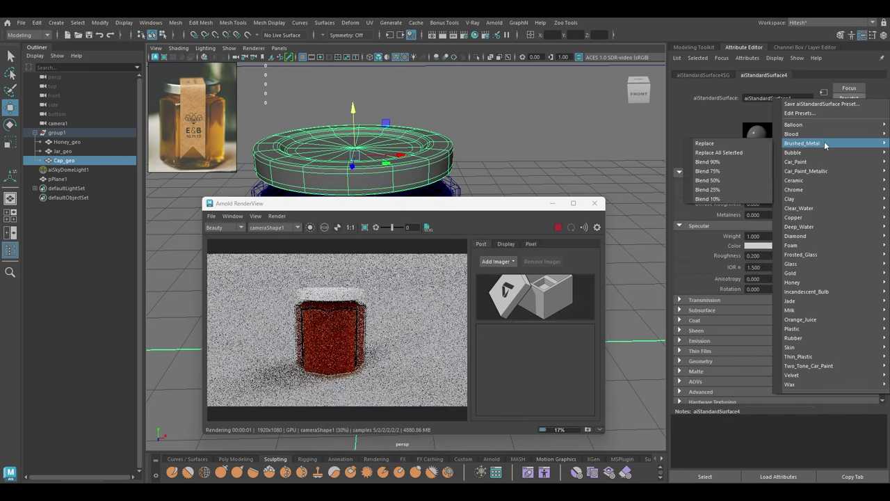
click(768, 143)
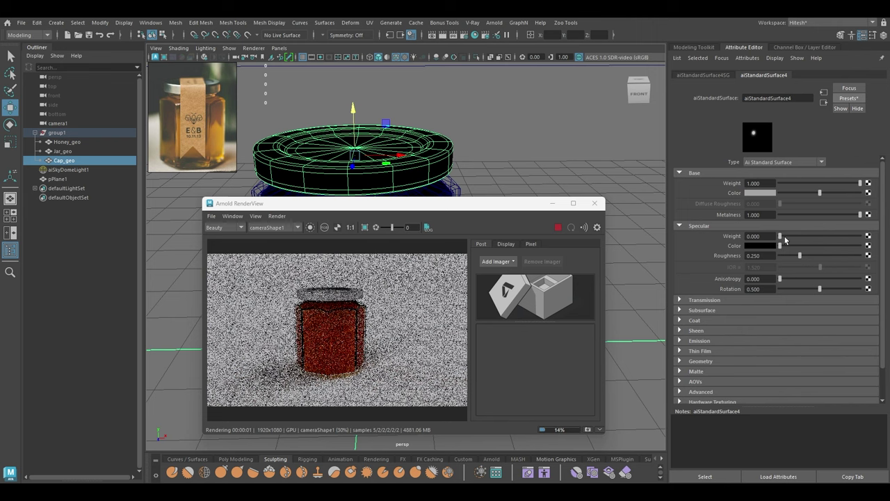
Lighten the cap material's base color to a light gray and set its specular weight to 0.7.
drag(840, 192, 847, 193)
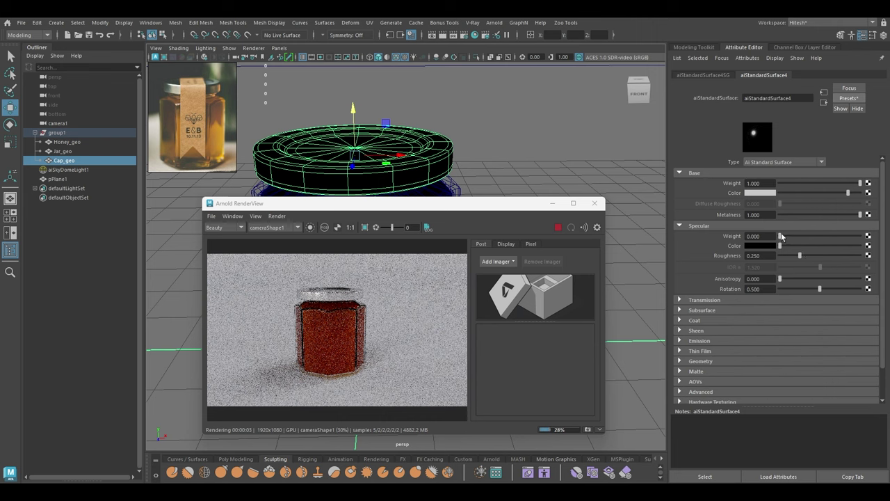
drag(781, 237, 828, 238)
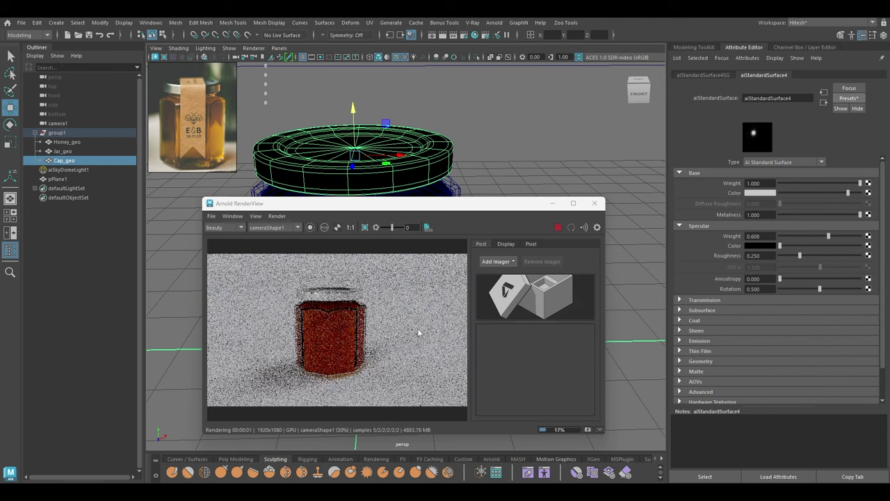
click(765, 236)
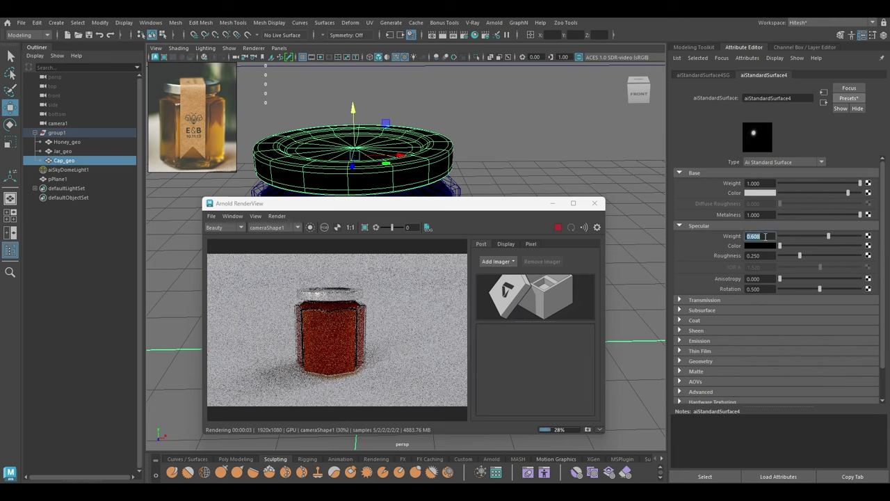
text(0.7)
key(Return)
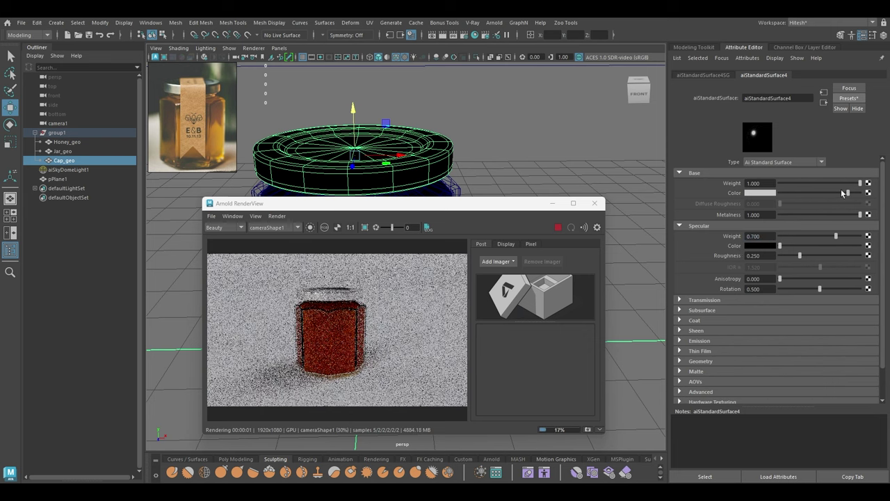
drag(838, 195, 833, 194)
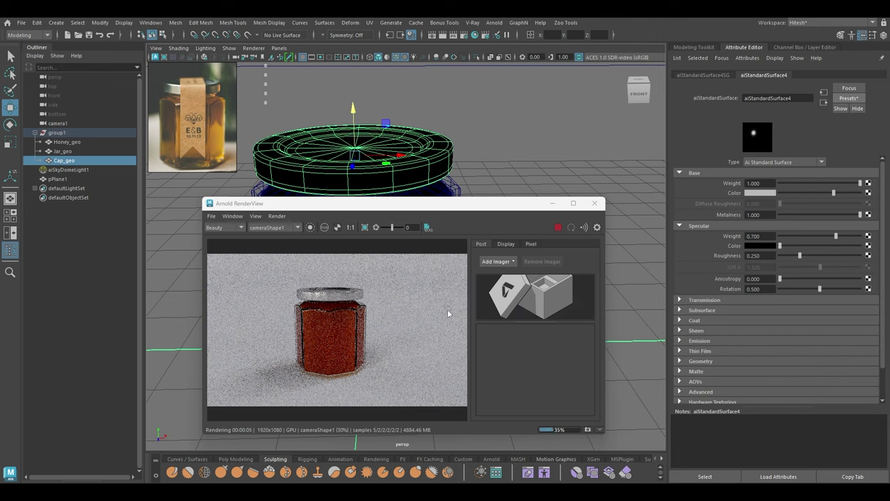
Set the cap material's specular anisotropy to 0.3 and frame the jar in the render preview.
click(812, 279)
double_click(772, 279)
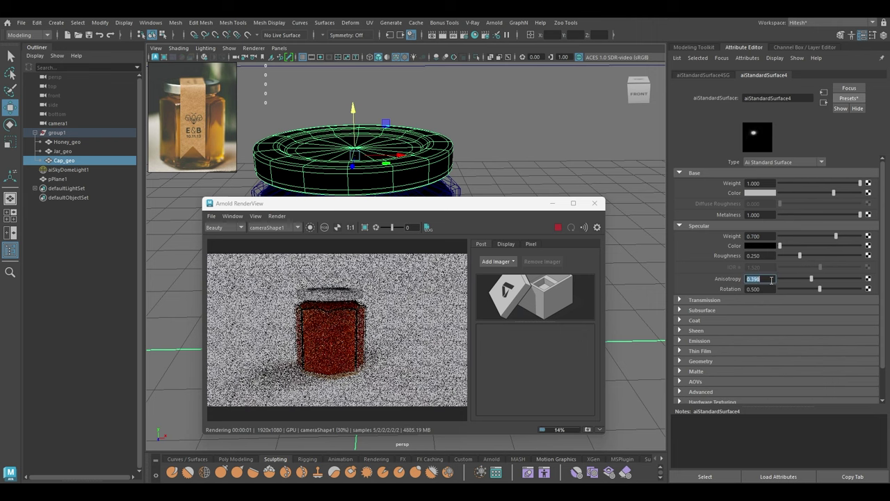
text(0.3)
key(Return)
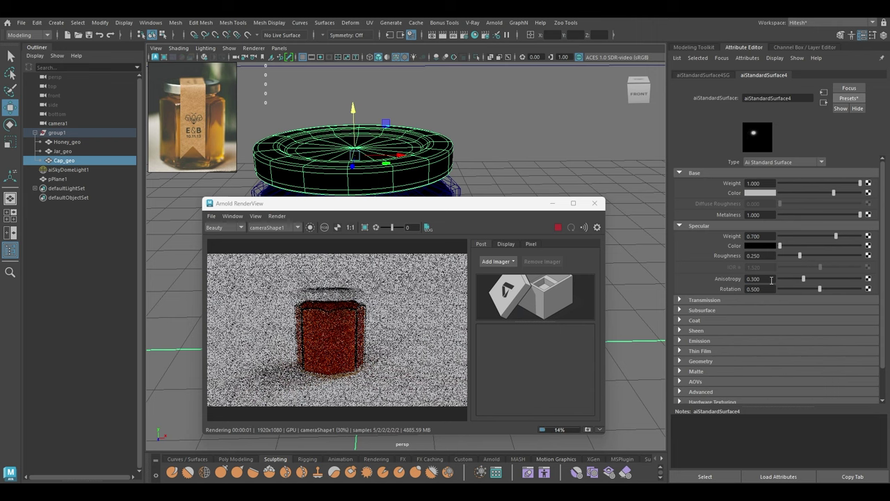
scroll(367, 347, down, 2)
scroll(345, 392, up, 2)
click(344, 394)
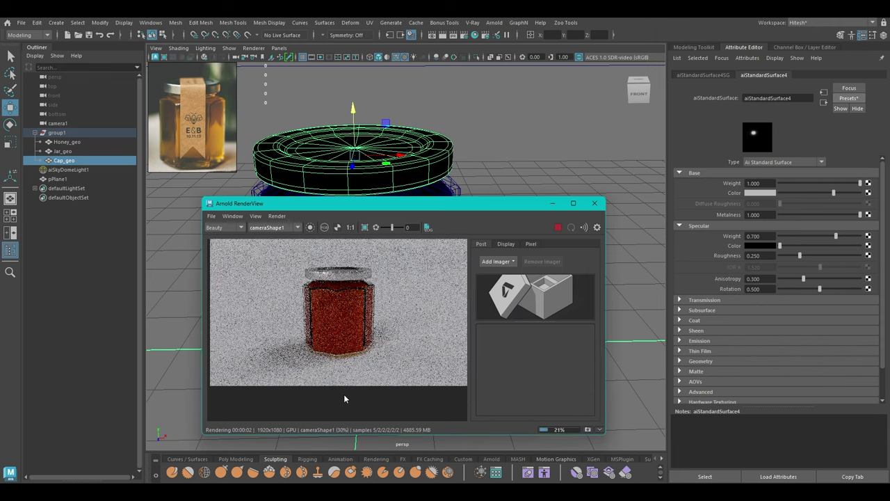
key(f)
Shift the Honey_mat transmission color toward a paler yellow with hue 41.373 and saturation 0.718.
drag(379, 203, 198, 237)
click(67, 142)
click(786, 75)
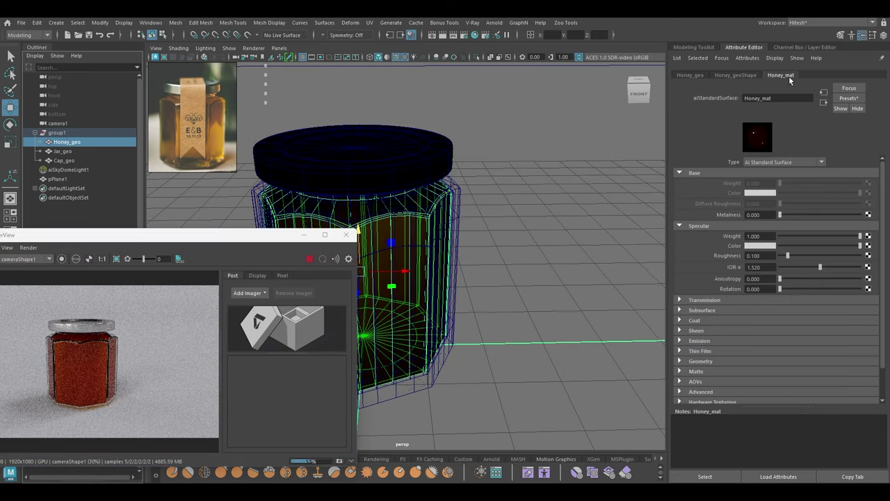
click(728, 309)
click(725, 299)
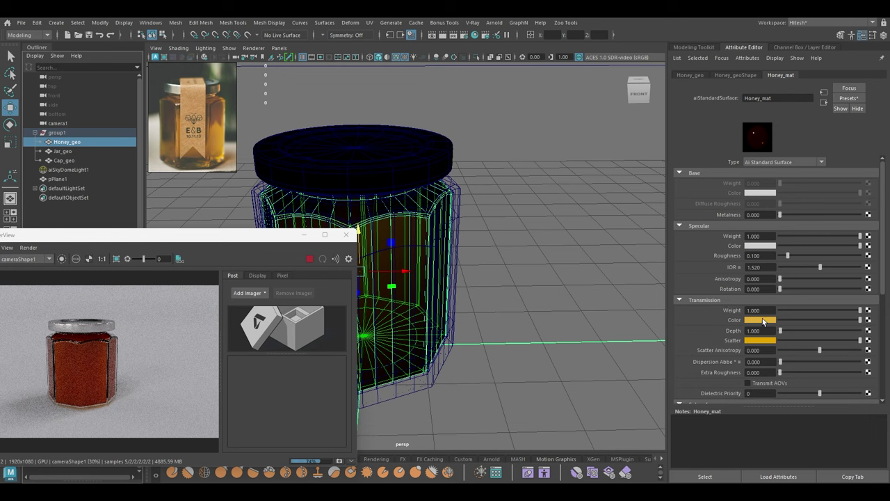
drag(236, 241, 388, 167)
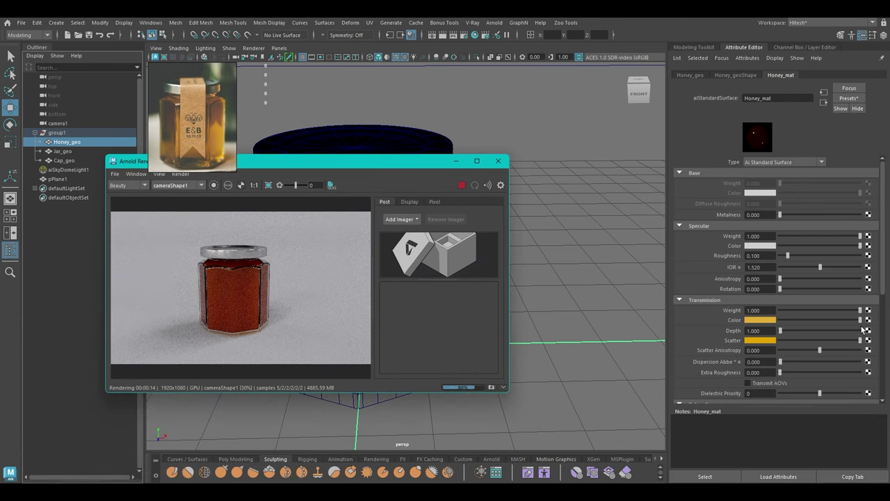
click(762, 321)
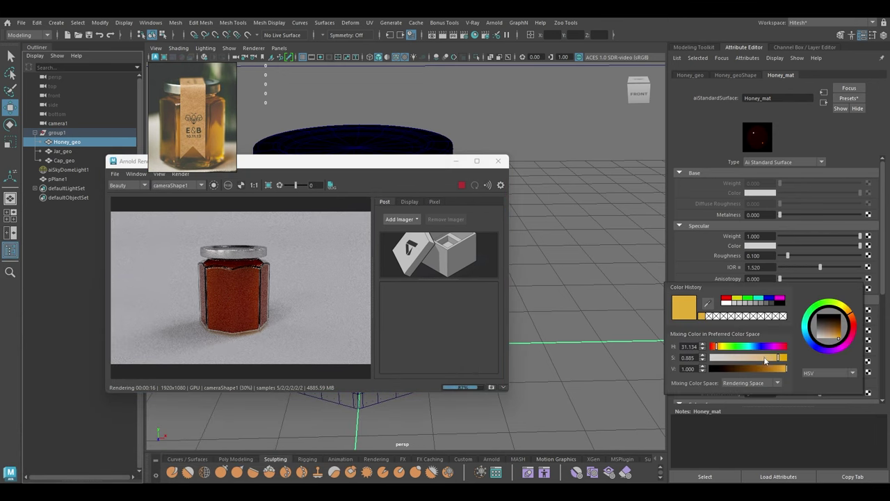
click(764, 357)
click(850, 313)
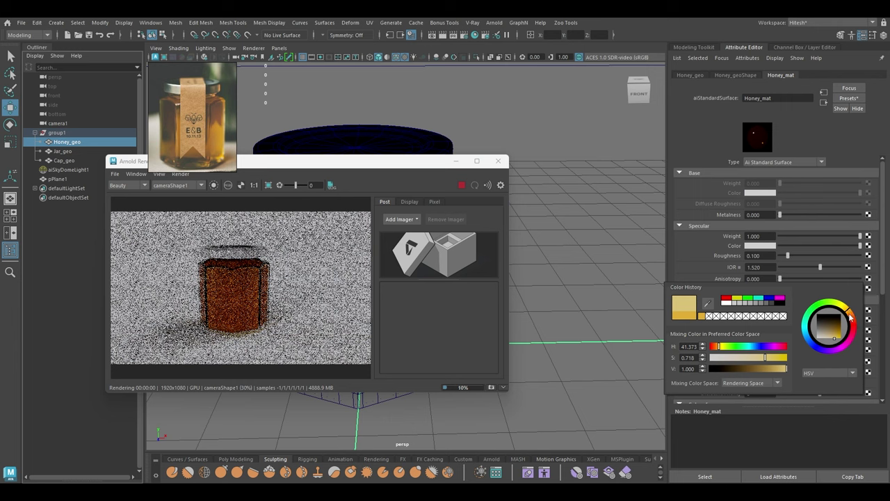
Sample the honey's transmission color from the honey in the reference photo and set the transmission scatter color's saturation to 0.801.
click(707, 303)
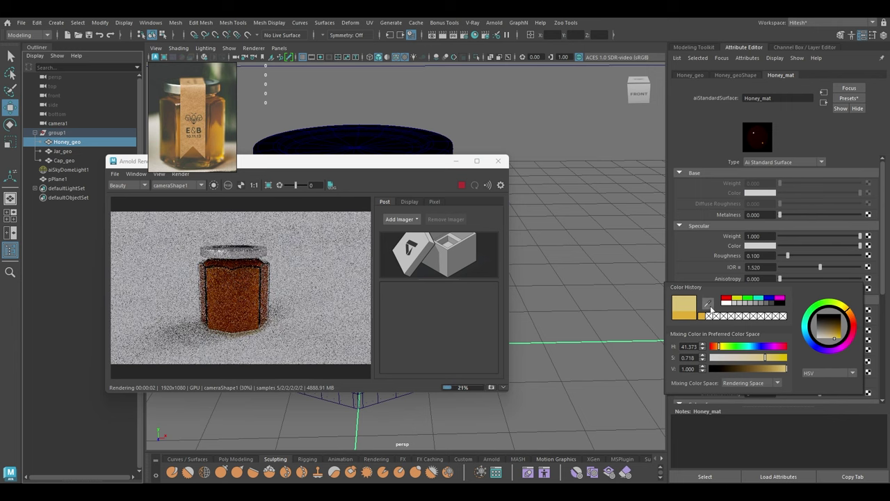
click(217, 141)
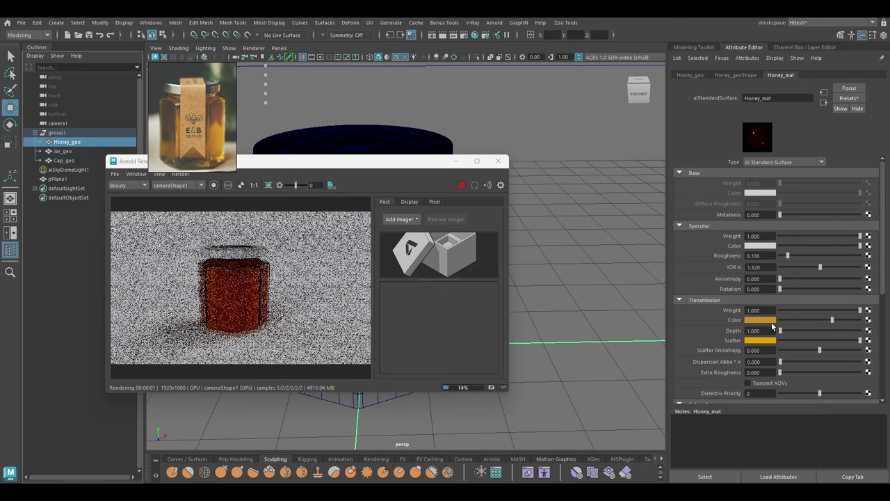
click(754, 319)
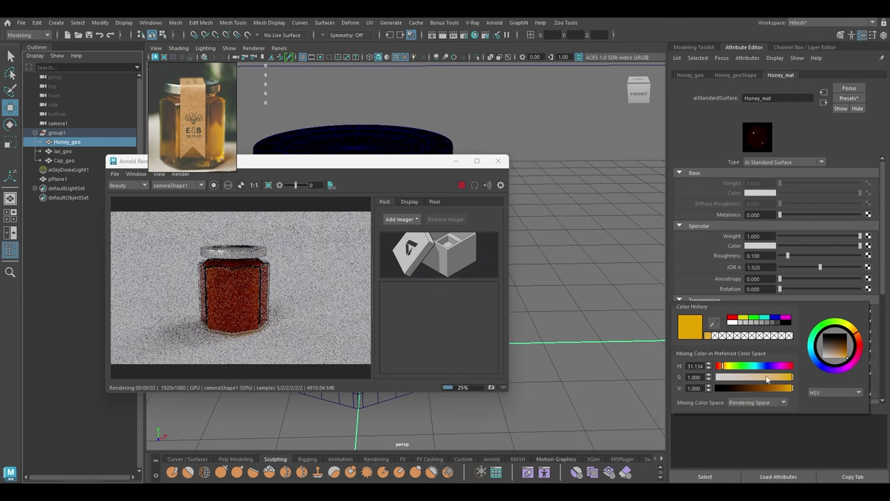
drag(767, 379, 778, 379)
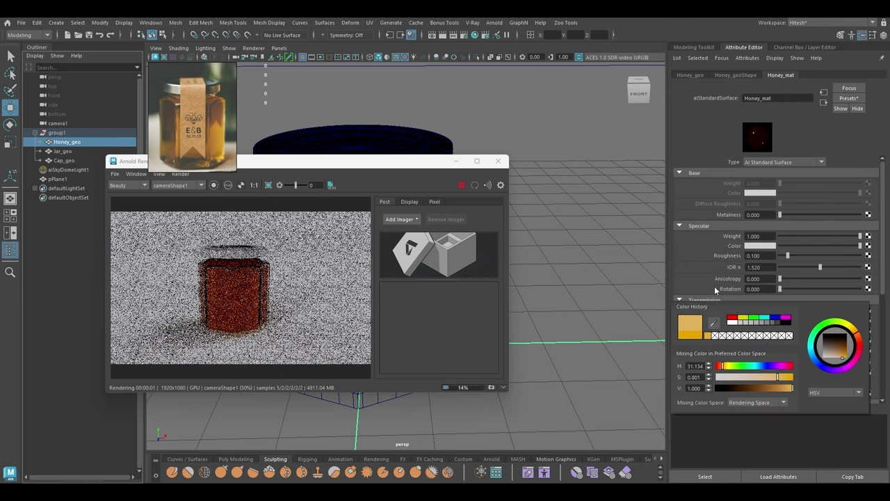
Lighten the honey's transmission color to pale yellow with hue 40.358 and value 1.000, and make its scatter color yellower.
click(763, 321)
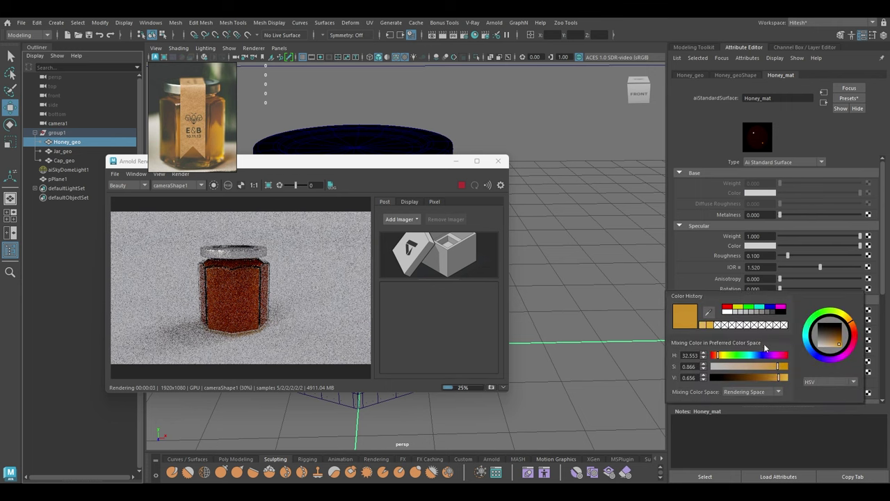
drag(771, 367, 766, 367)
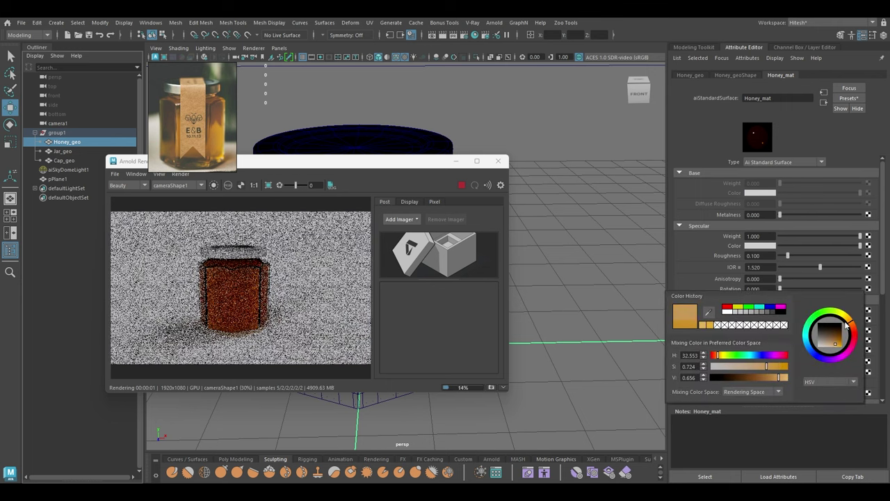
drag(850, 322, 848, 319)
click(755, 366)
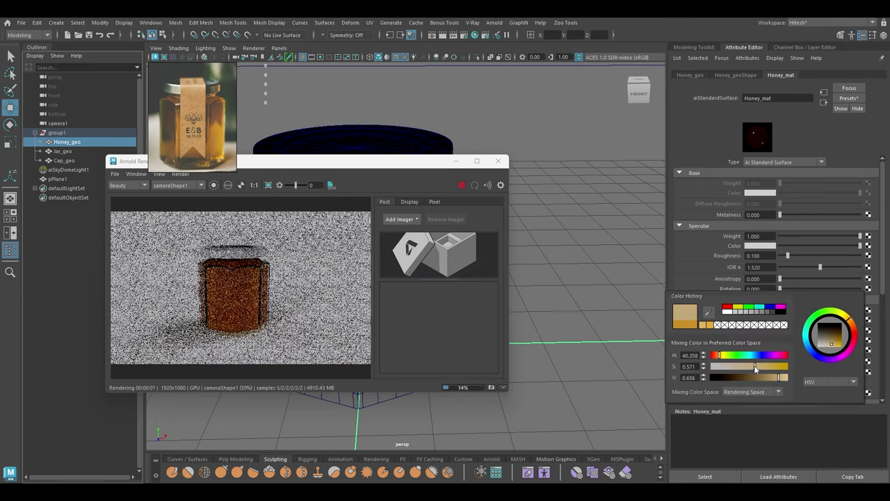
click(785, 377)
drag(785, 377, 793, 380)
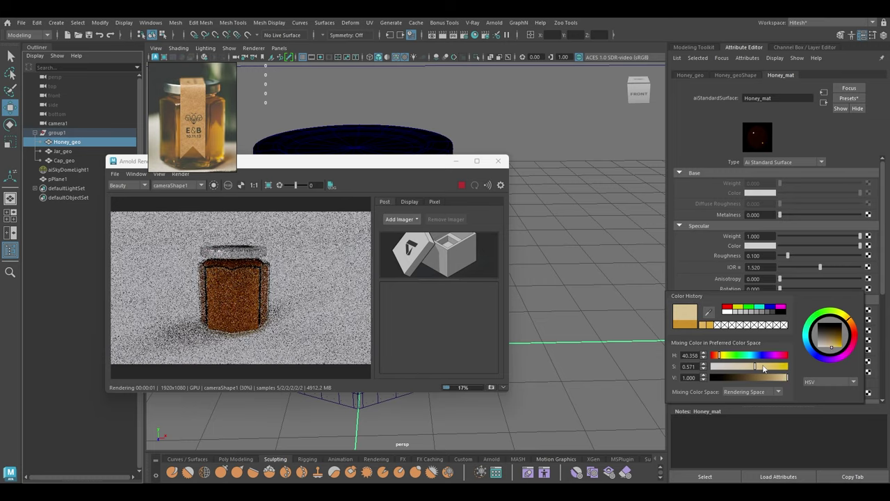
click(762, 366)
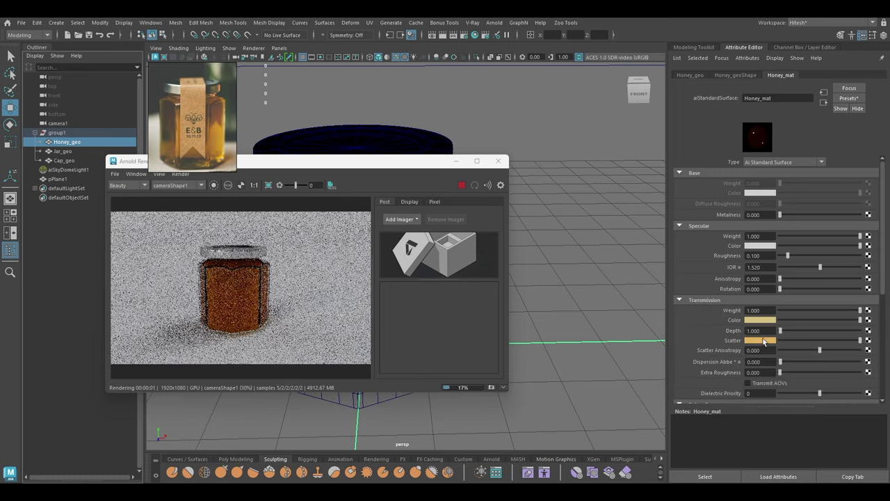
click(764, 340)
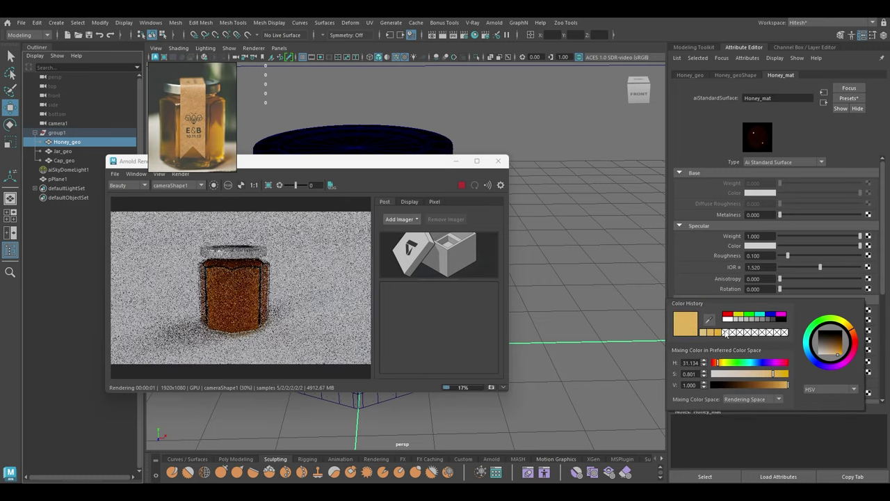
click(772, 372)
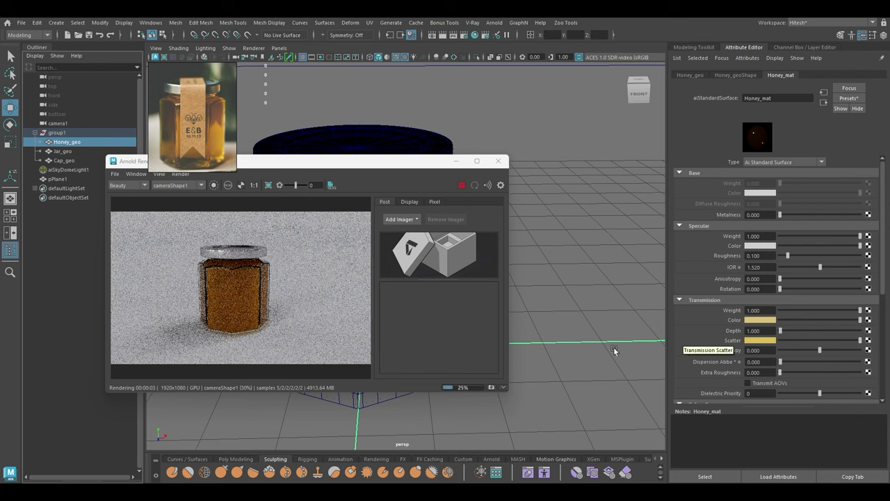
Examine the honey, glass and cap up close and at full frame in the render preview, checking them against the reference photo.
drag(320, 167, 559, 131)
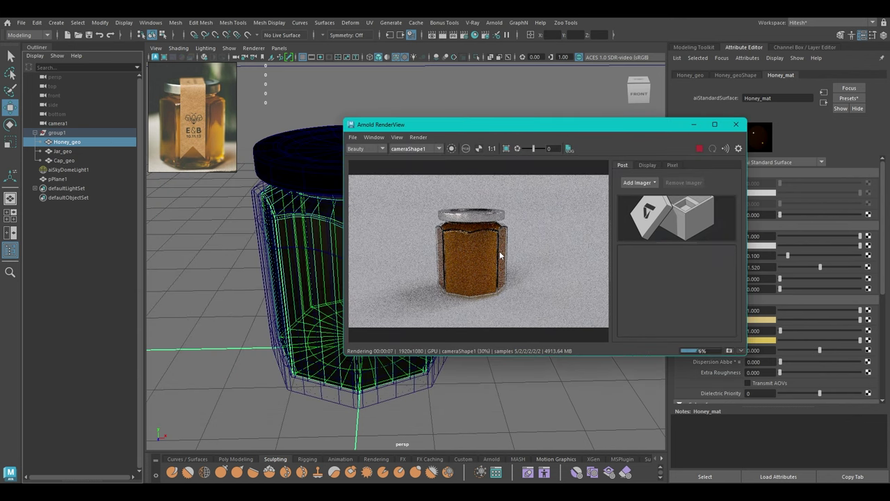
scroll(437, 267, up, 2)
scroll(437, 266, up, 2)
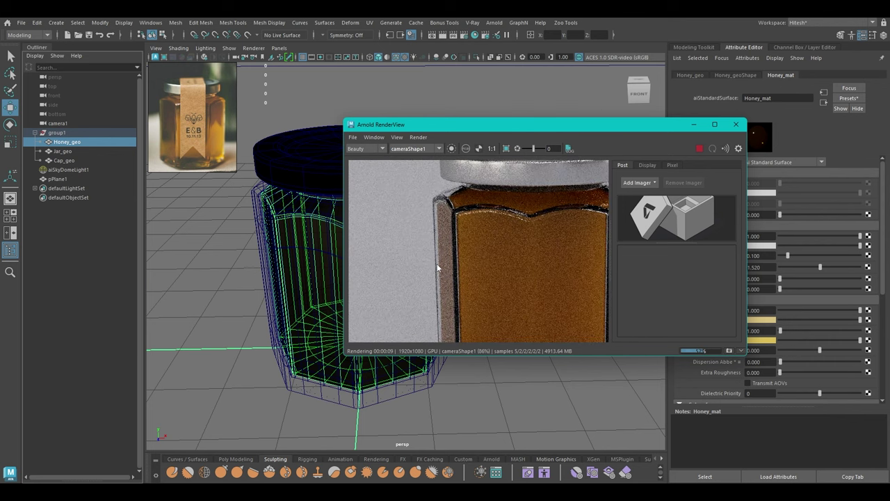
scroll(438, 267, down, 2)
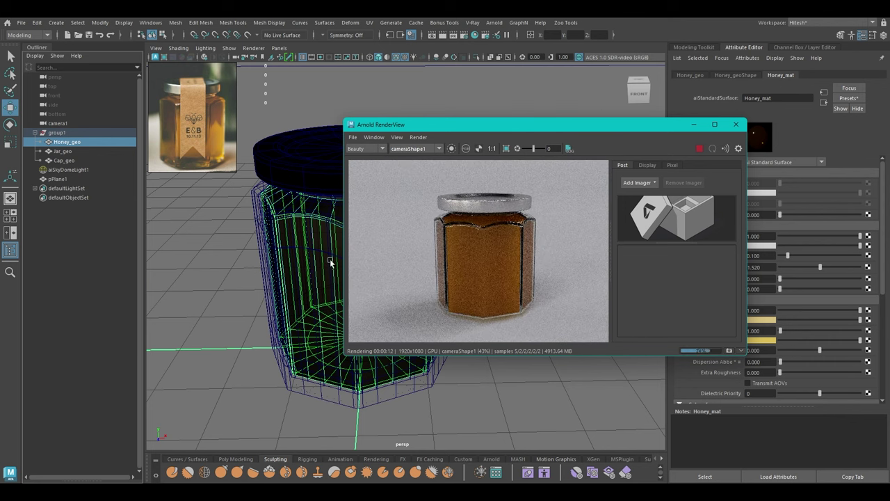
mouse_move(305, 262)
alt+mouse_down()
mouse_move(318, 258)
mouse_move(295, 257)
alt+mouse_up()
scroll(284, 217, down, 5)
scroll(296, 257, down, 2)
scroll(575, 237, down, 5)
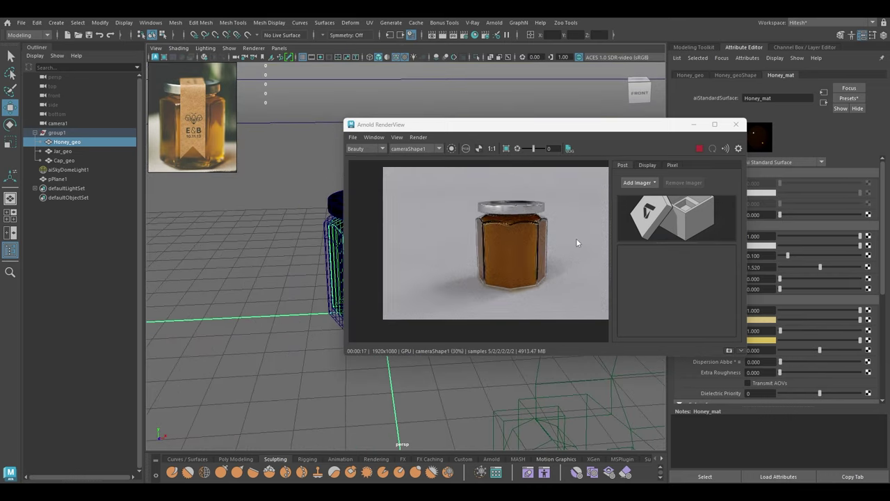
alt+right_drag(251, 251, 262, 323)
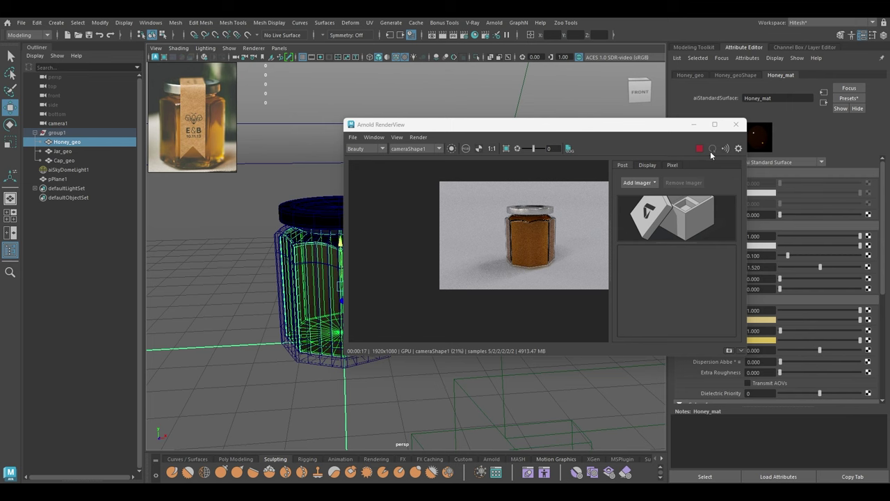
click(694, 124)
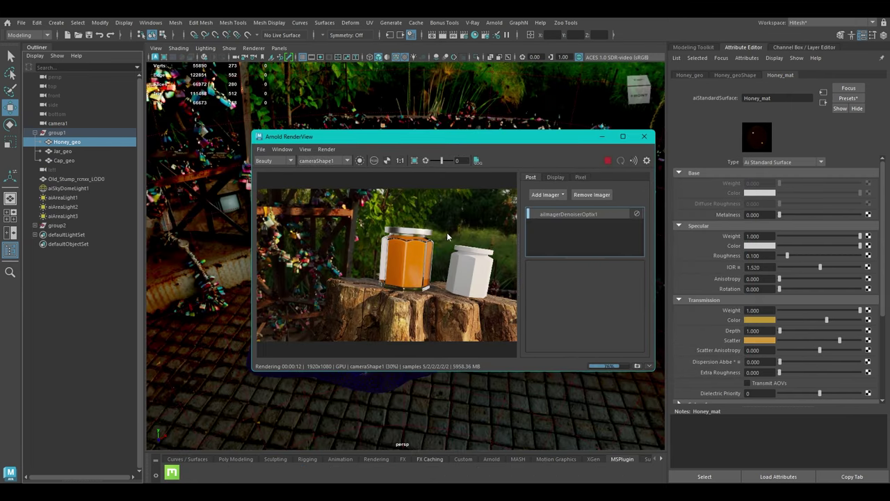
Inspect the outdoor scene with the two jars on the tree stump from several angles and compare it with its Arnold render.
drag(504, 136, 728, 168)
alt+drag(321, 292, 352, 306)
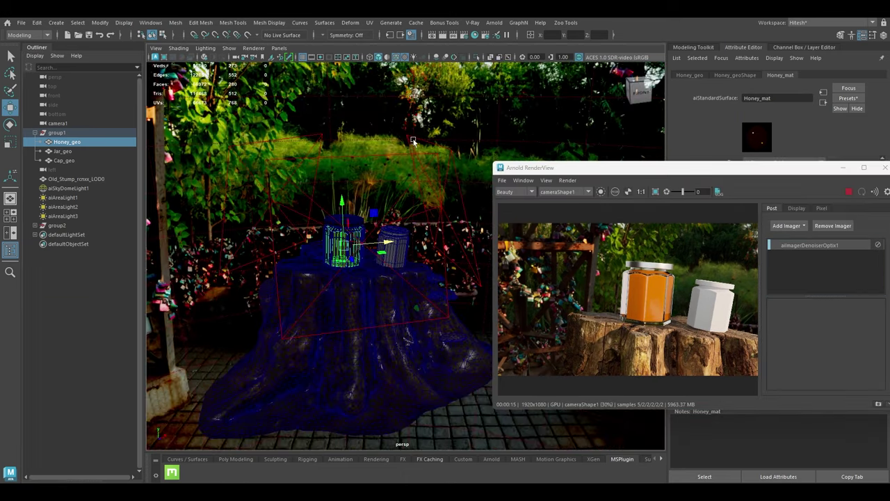
alt+drag(414, 142, 403, 163)
alt+drag(384, 193, 387, 170)
alt+right_drag(383, 249, 404, 247)
alt+drag(403, 248, 379, 261)
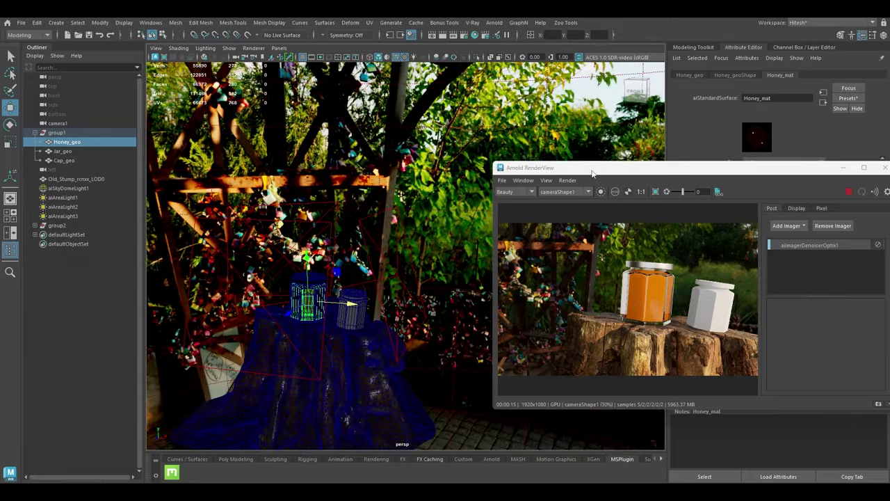
drag(596, 168, 429, 139)
scroll(496, 338, up, 2)
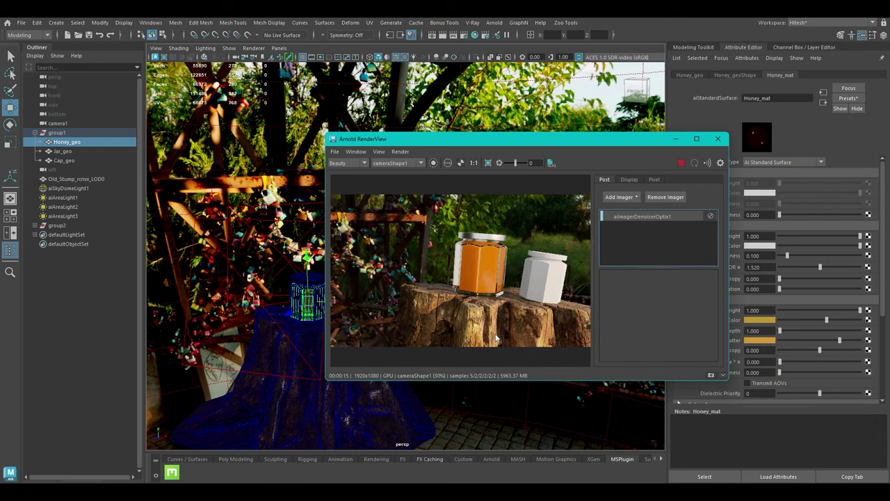